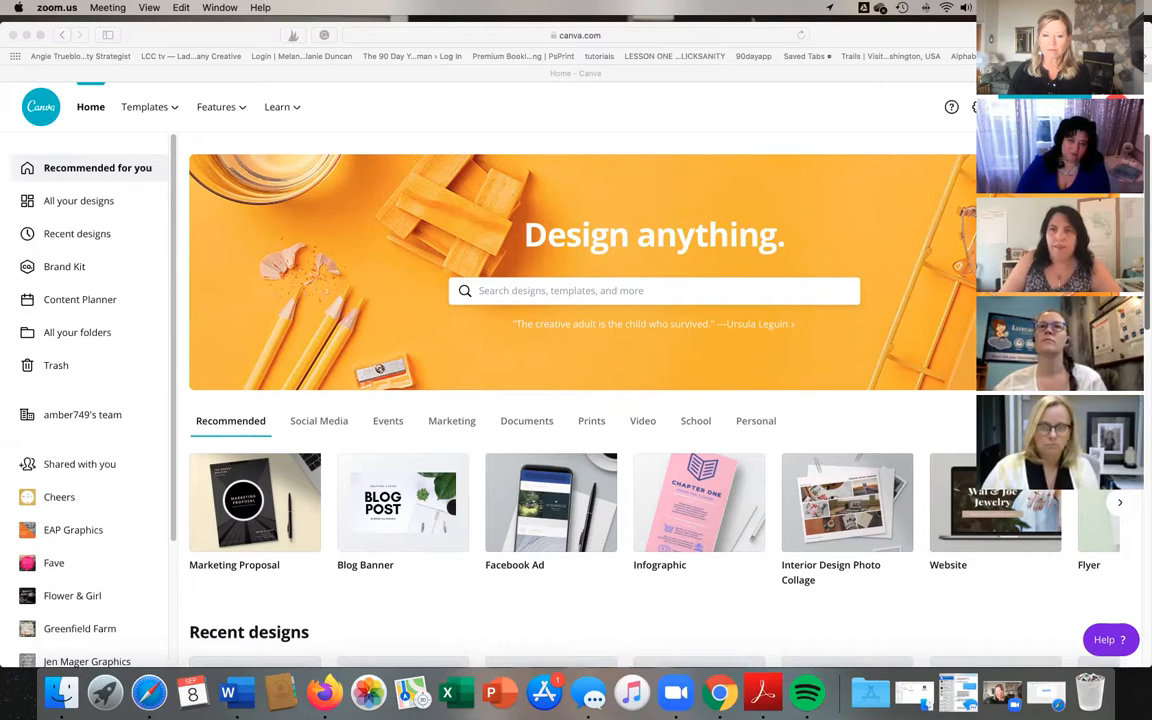
Step: Create a new Pinterest Pin design by searching the design types for "pint"
left_click(1045, 107)
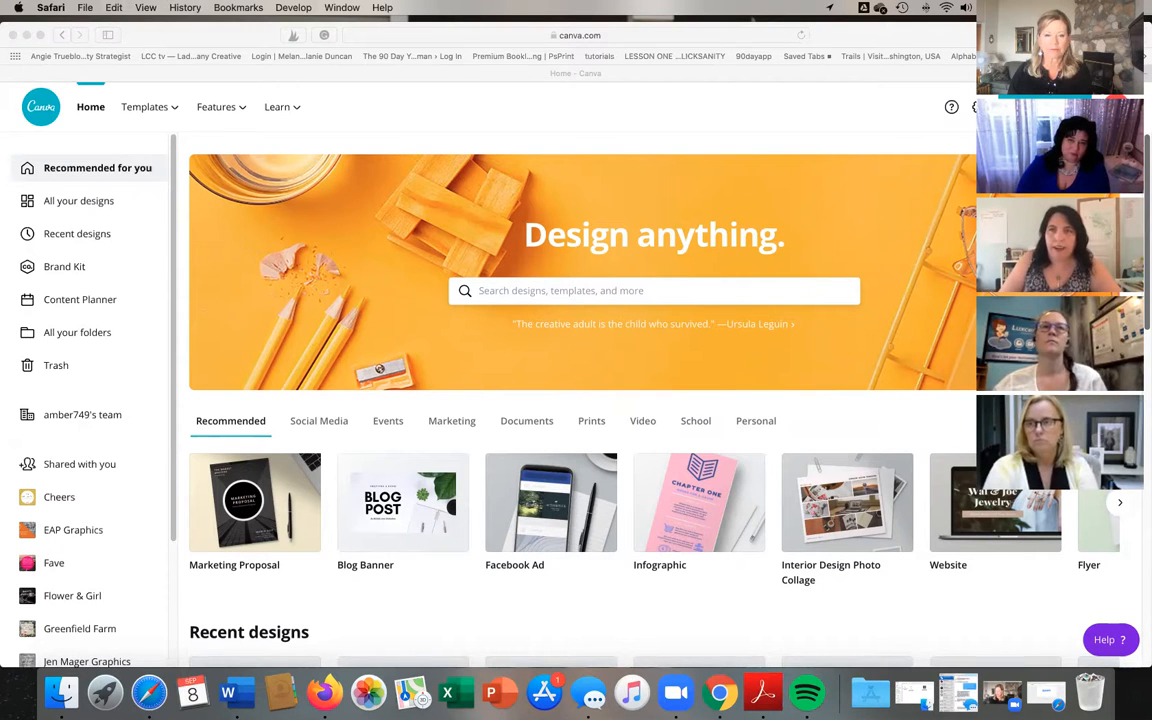
left_click(1045, 107)
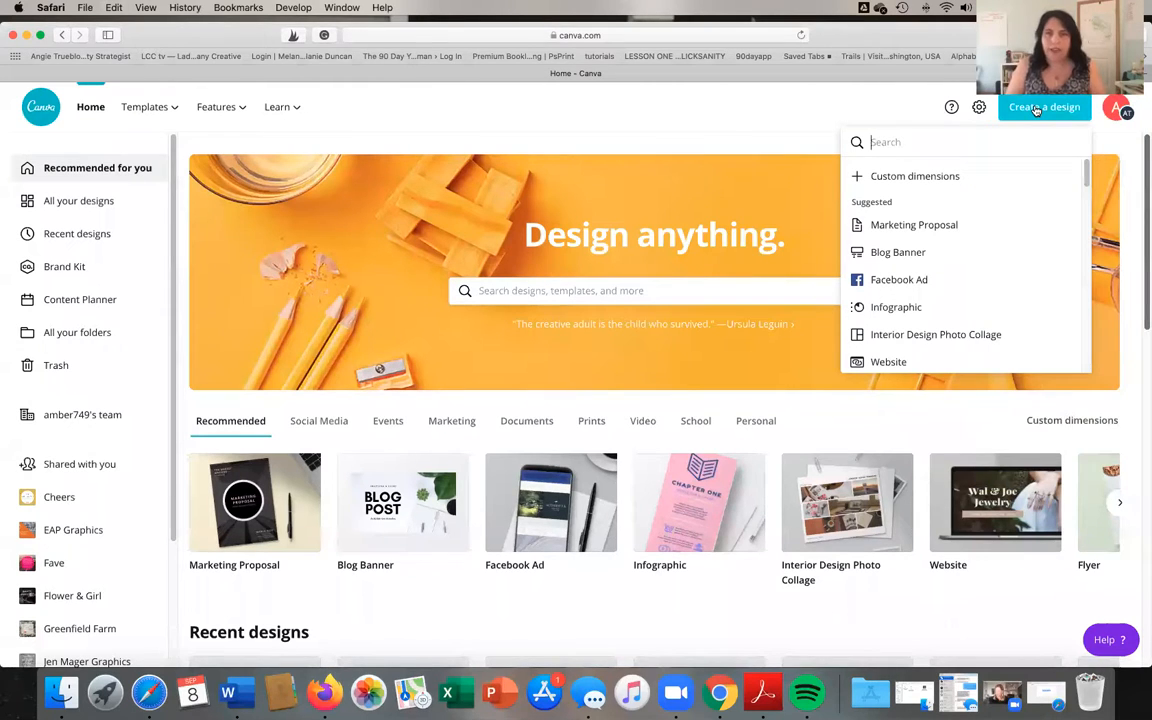
type("pint")
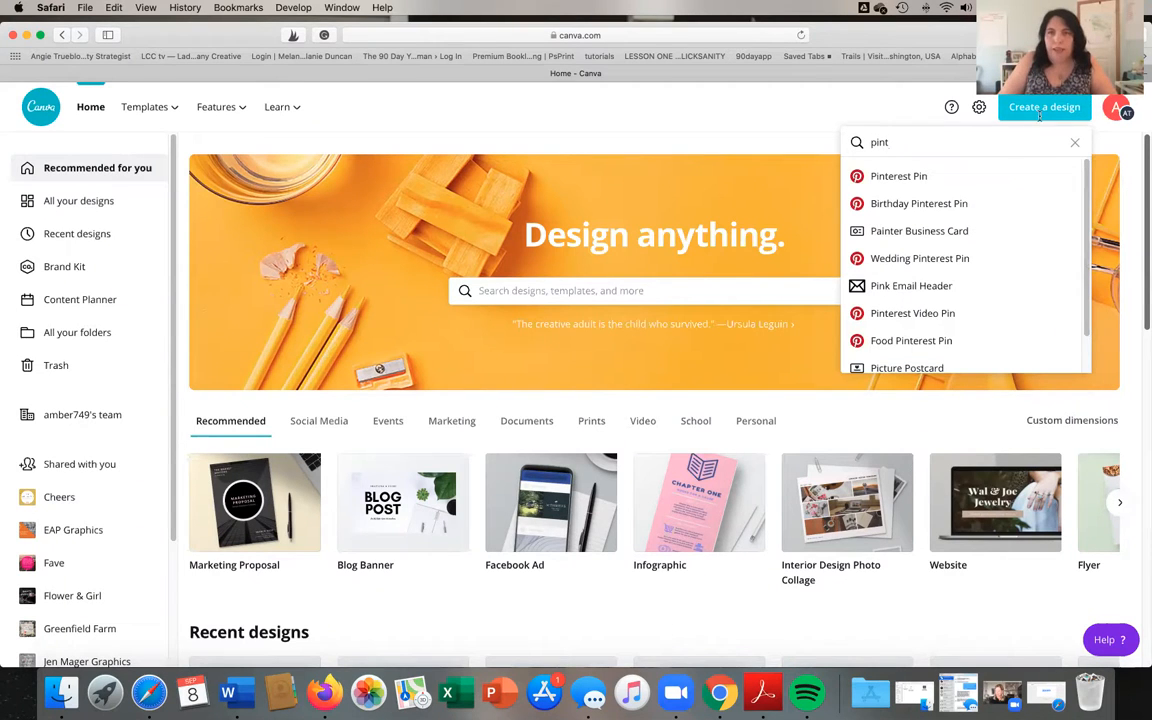
left_click(906, 176)
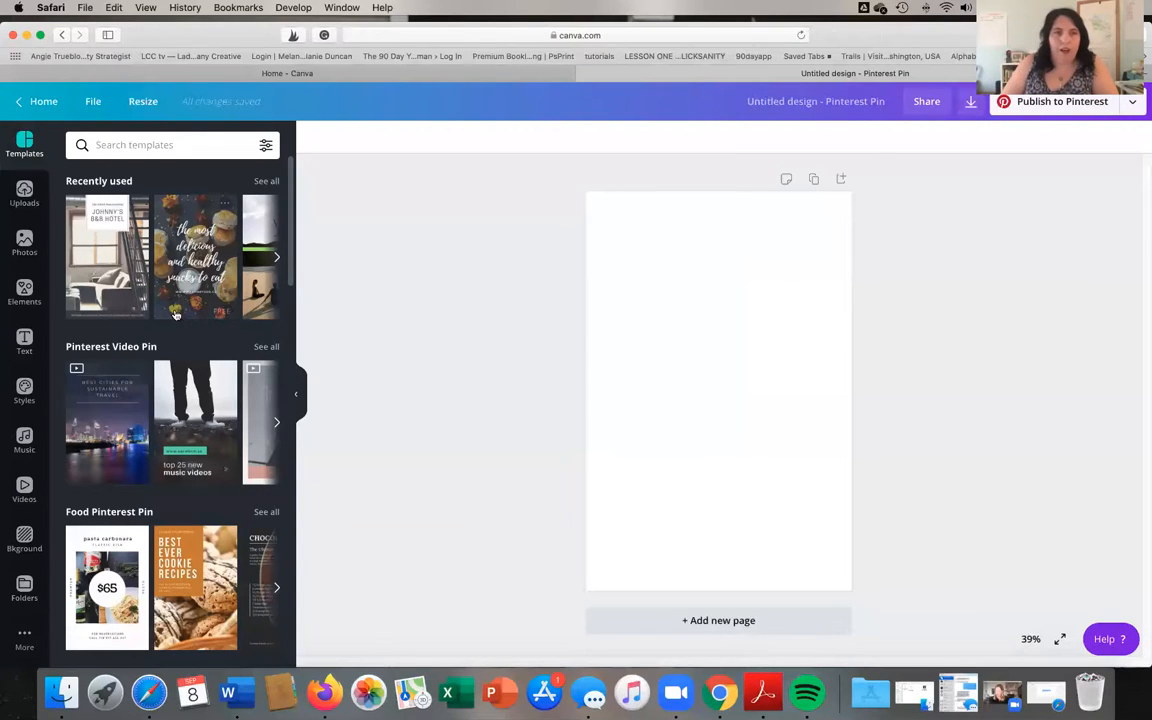
Step: Browse the Pinterest Pin templates and apply the orange "The Perfect Orange Juice" template to the blank page
scroll(200, 546, "down", 1)
scroll(200, 546, "up", 1)
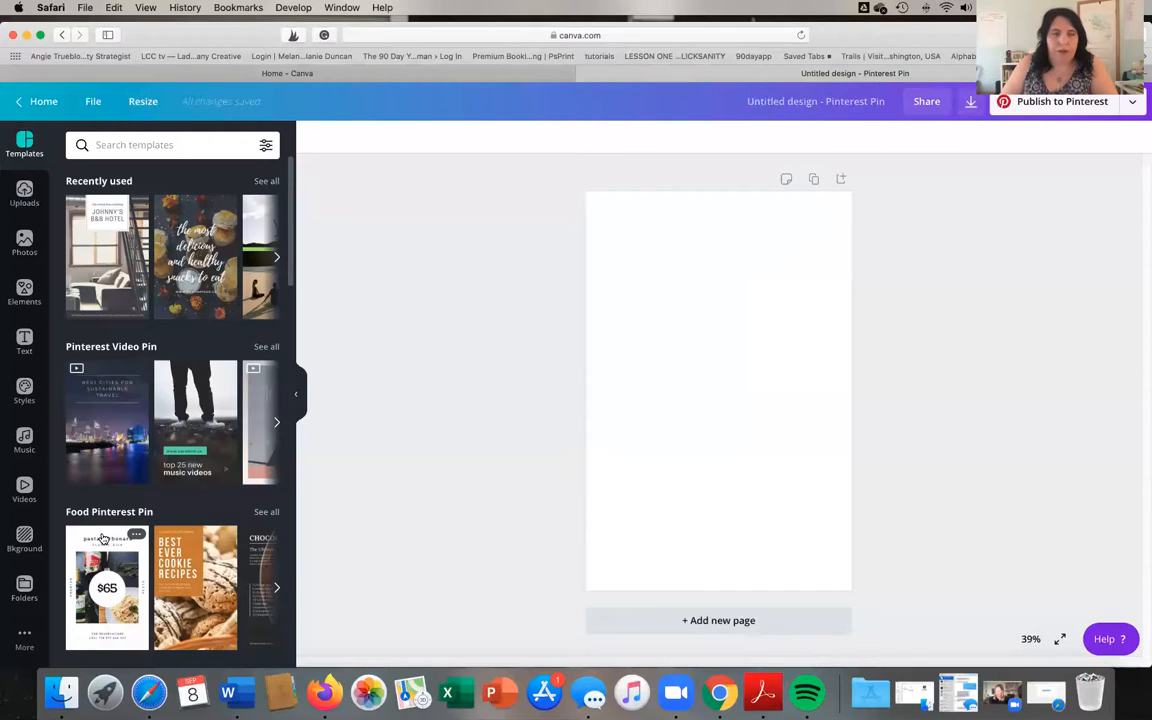
scroll(110, 550, "down", 5)
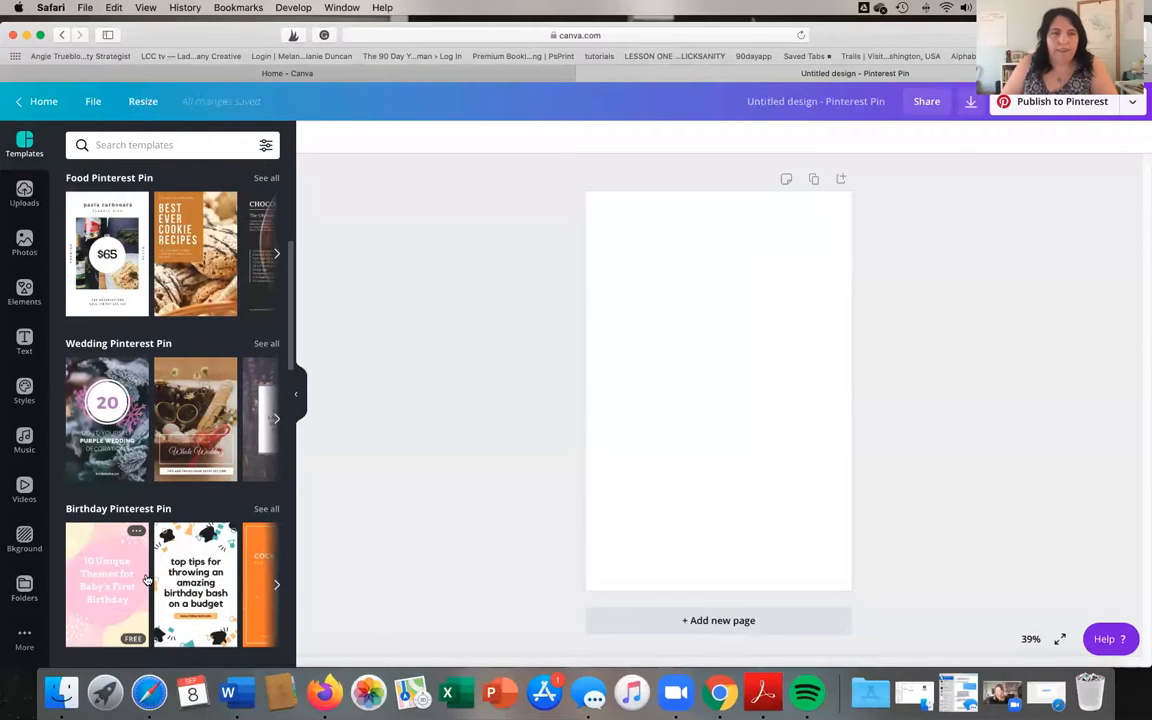
scroll(147, 580, "down", 1)
scroll(147, 580, "down", 4)
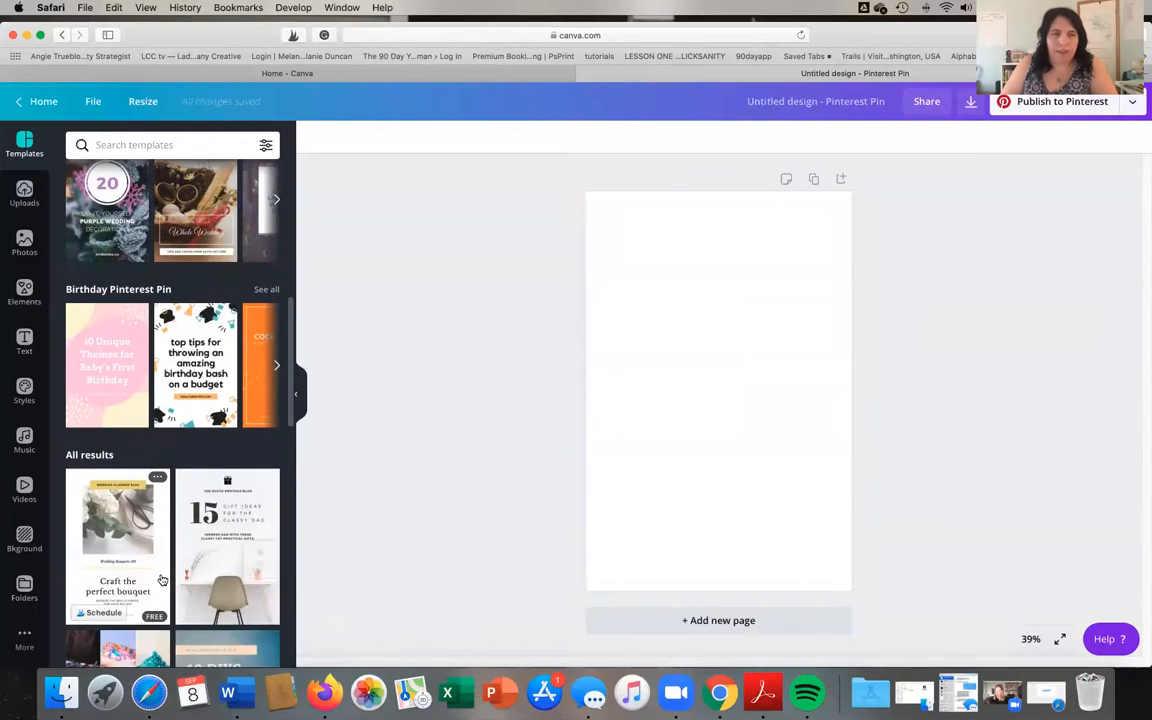
scroll(130, 565, "down", 4)
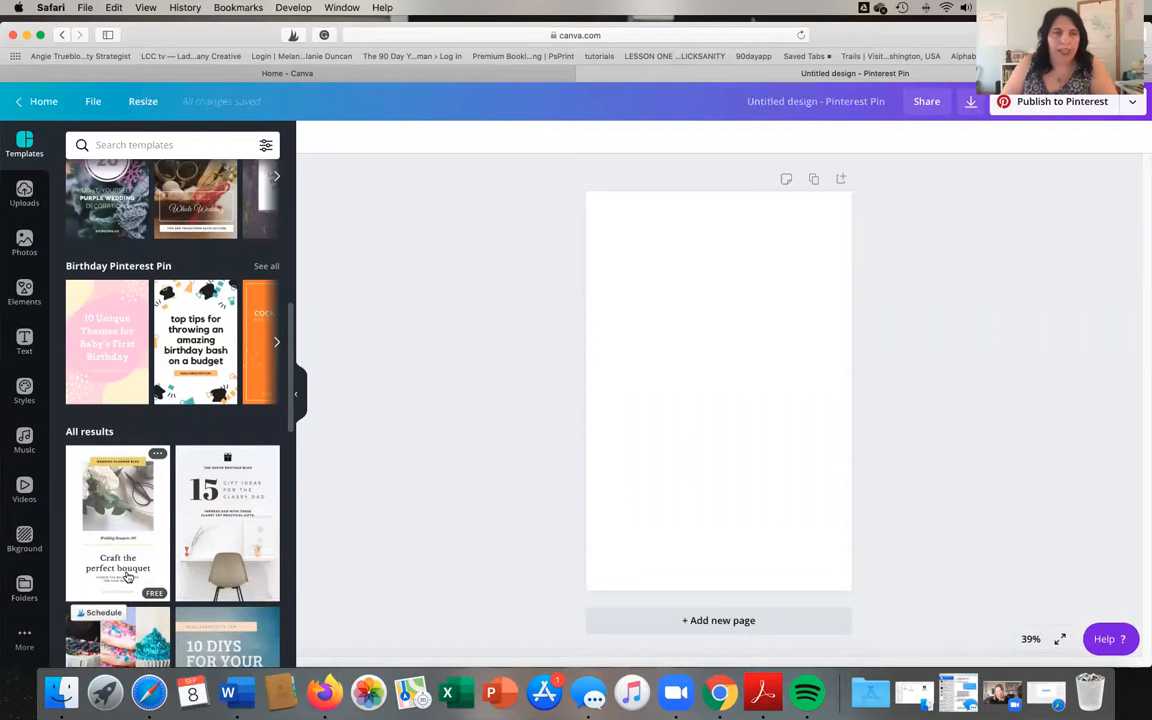
scroll(130, 570, "down", 5)
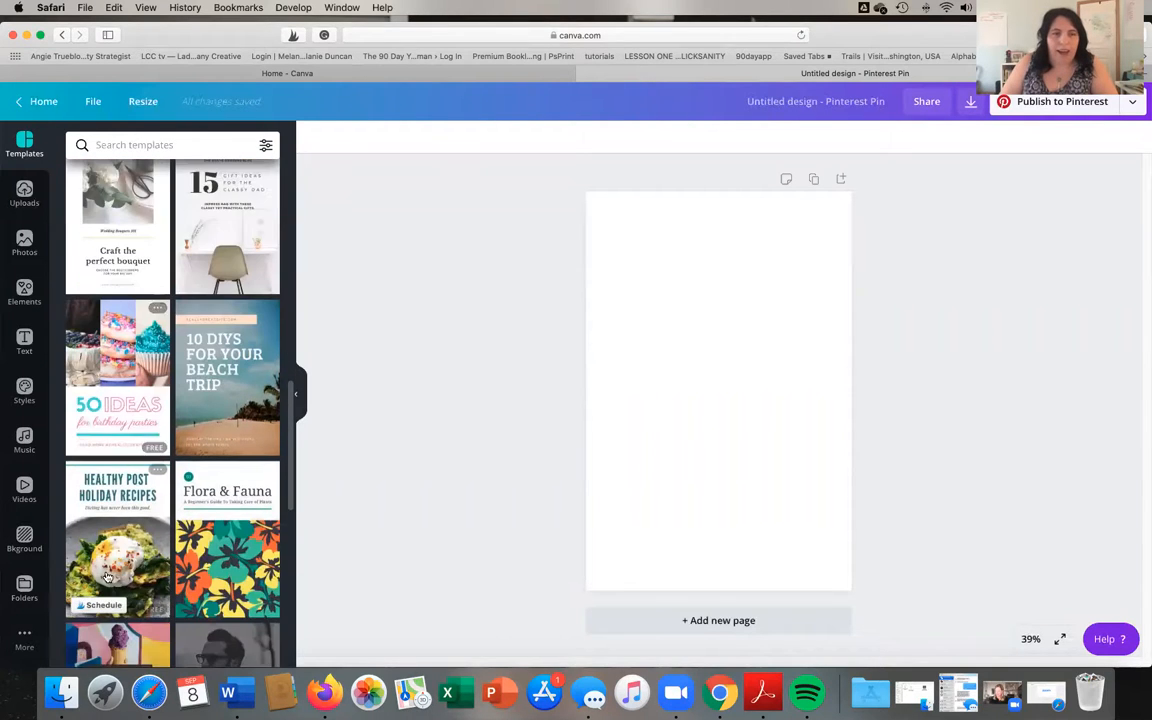
scroll(120, 575, "down", 6)
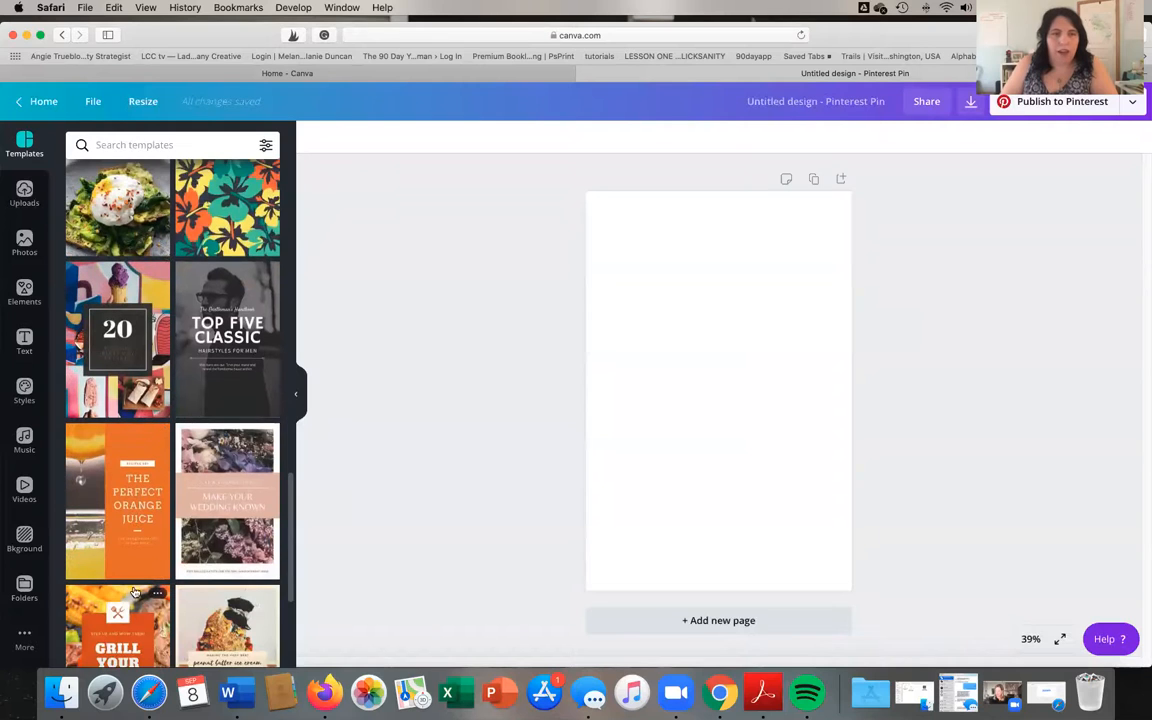
scroll(135, 597, "down", 4)
scroll(138, 598, "up", 2)
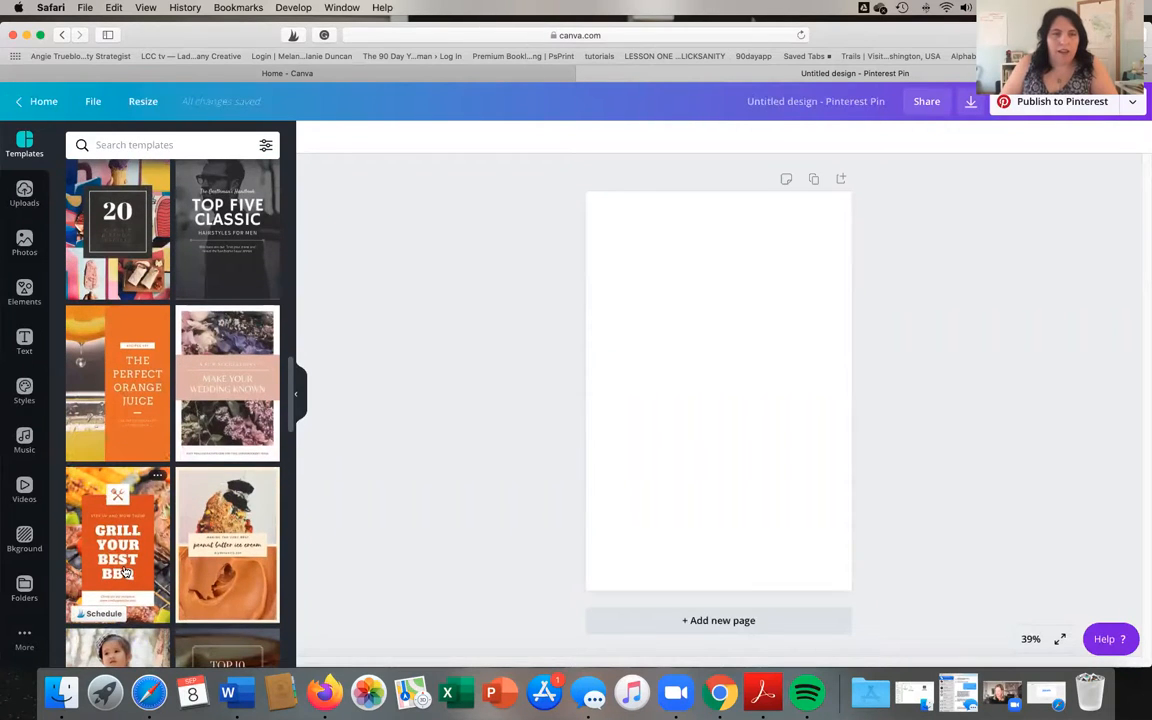
scroll(115, 367, "down", 1)
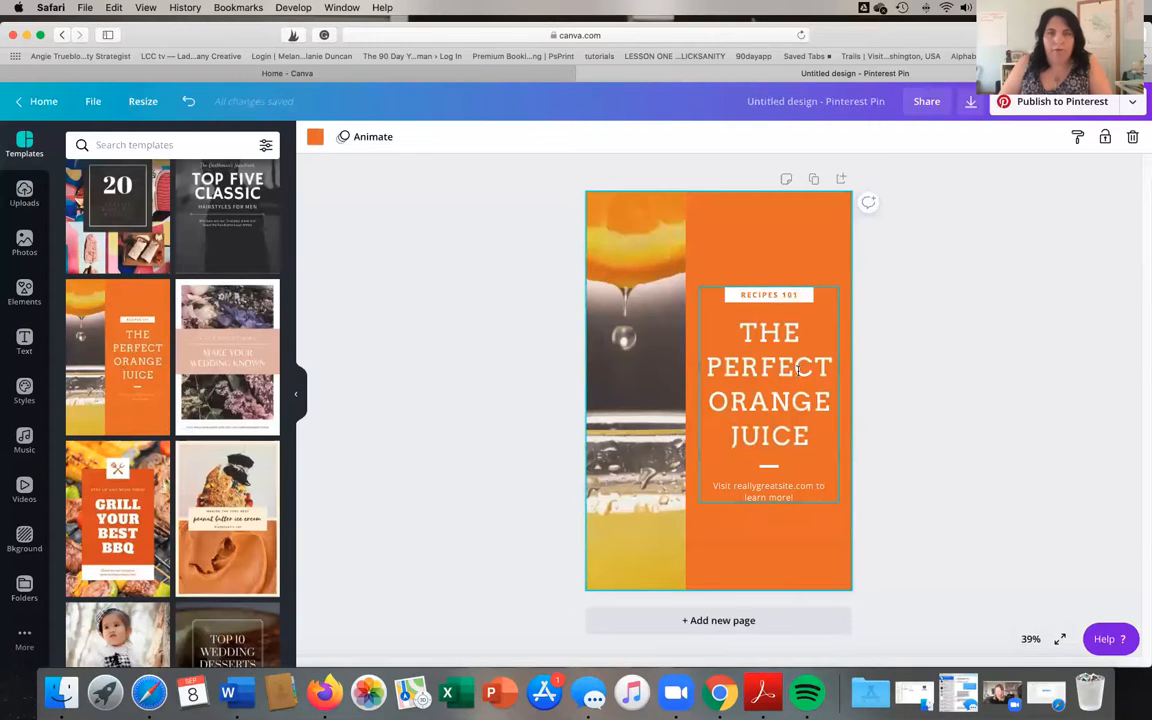
Step: Change the template's orange background to the dark teal #034b59 from the Pinwheel palette
left_click(315, 140)
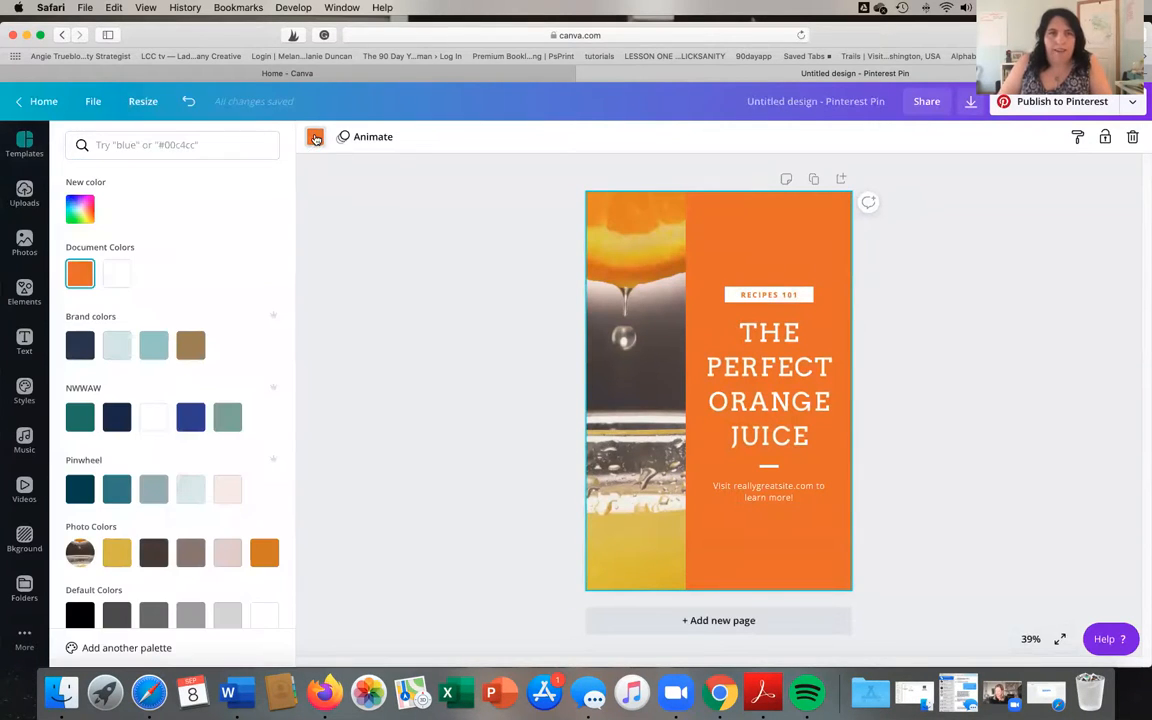
left_click(645, 280)
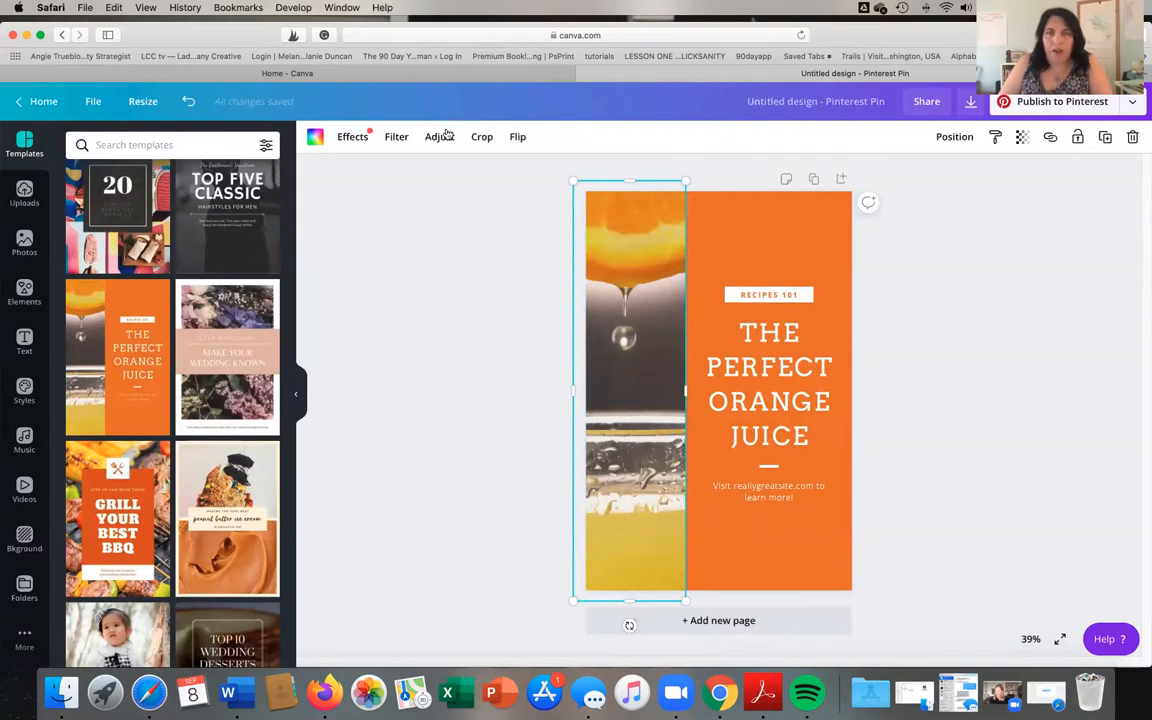
left_click(776, 240)
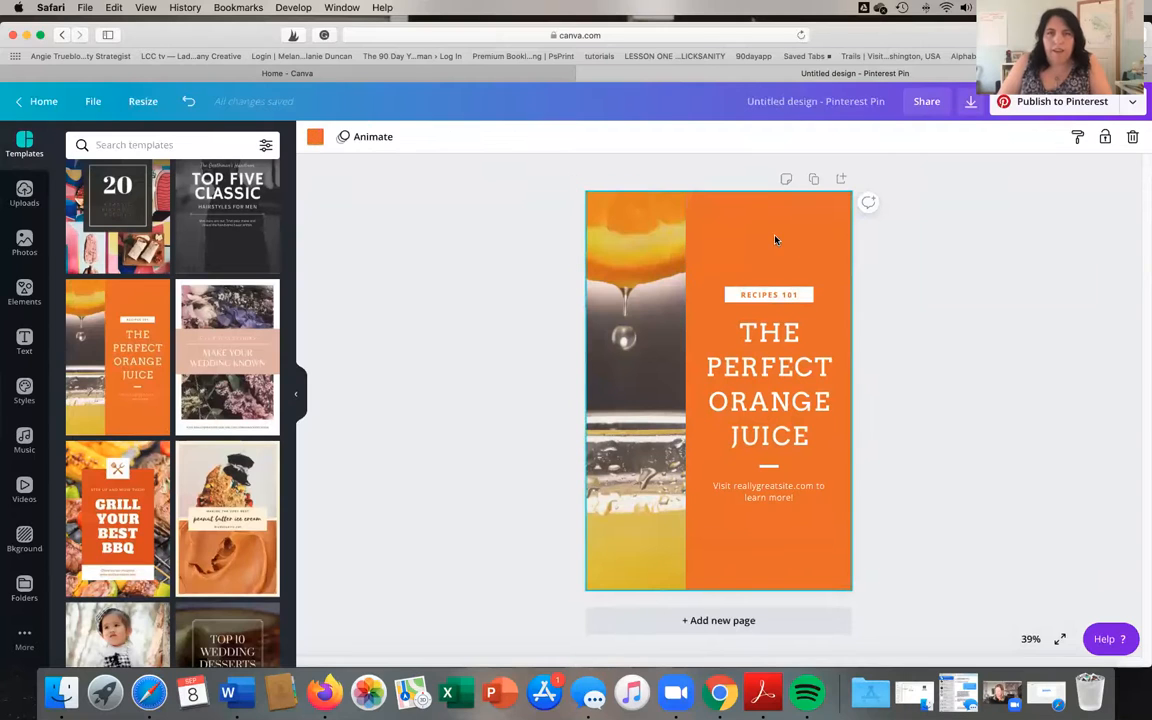
left_click(314, 140)
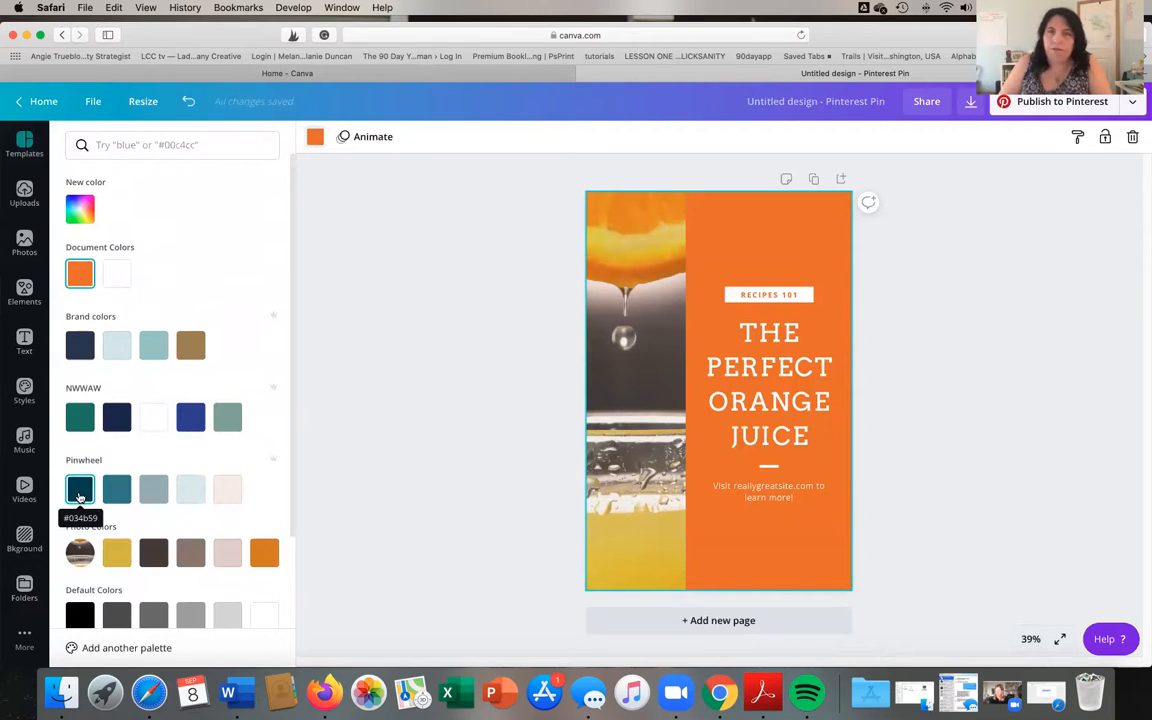
left_click(80, 495)
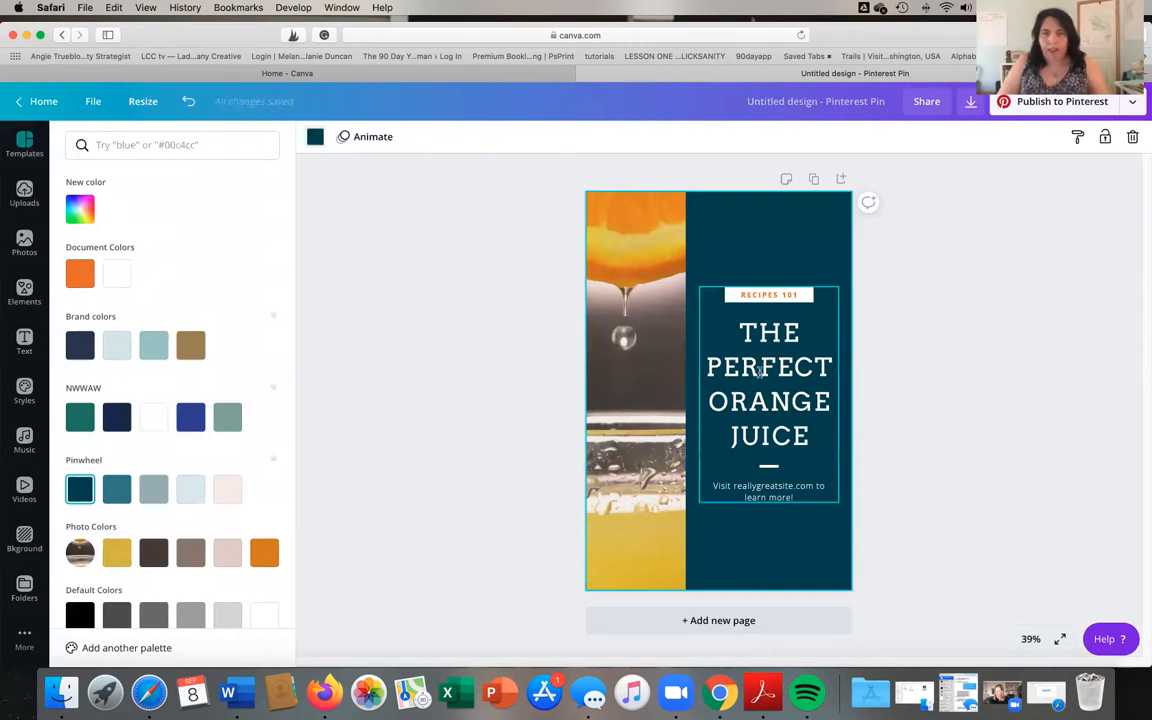
Step: Replace the heading with "HOW PINTEREST CAN HELP YOUR BUSINESS" and move the text group slightly up the page
double_click(762, 370)
left_click_drag(813, 443, 731, 342)
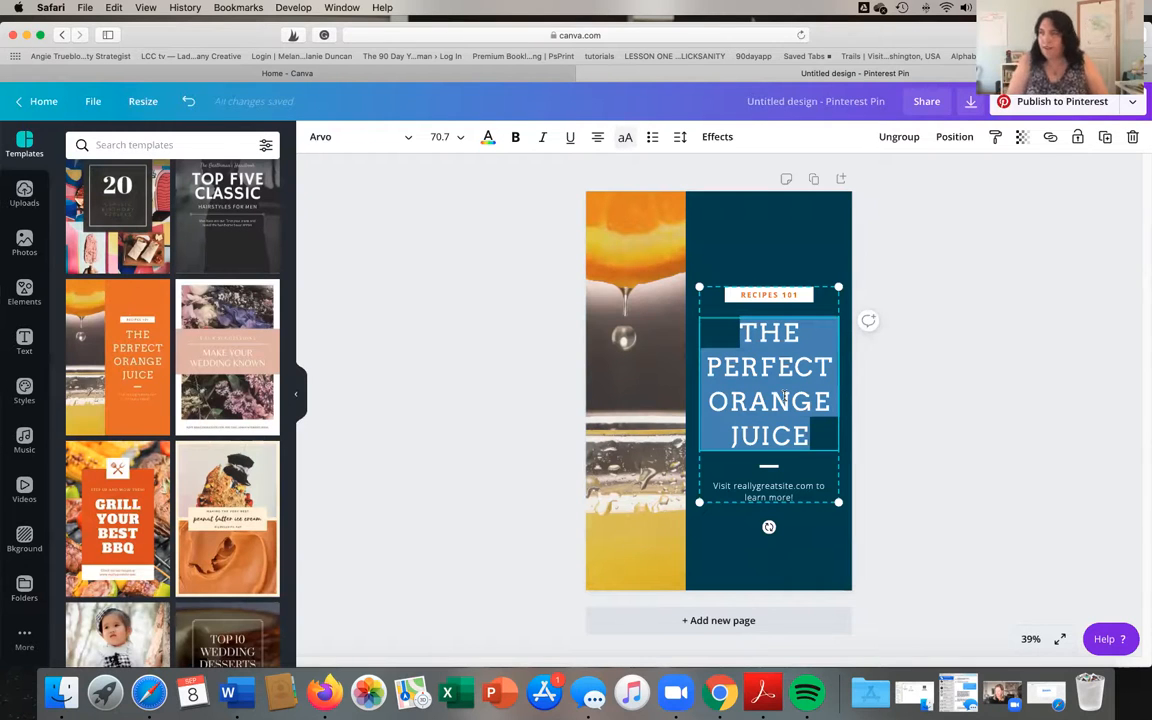
type("HO")
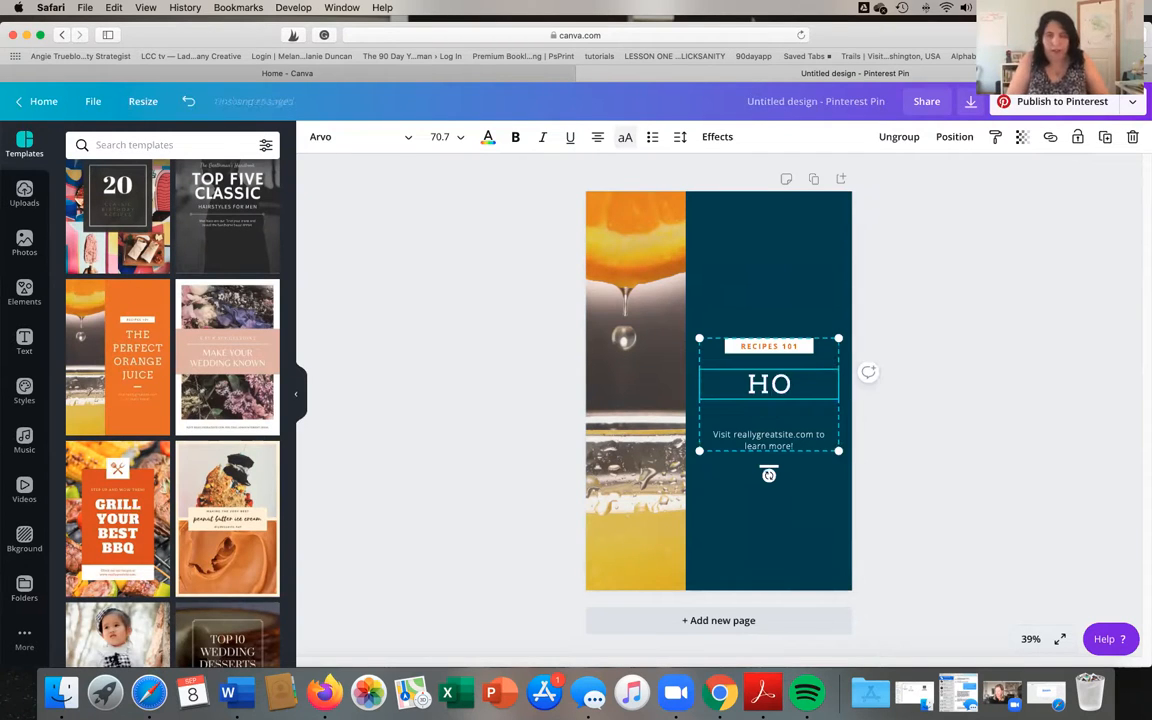
type("W PINTEREST CAN")
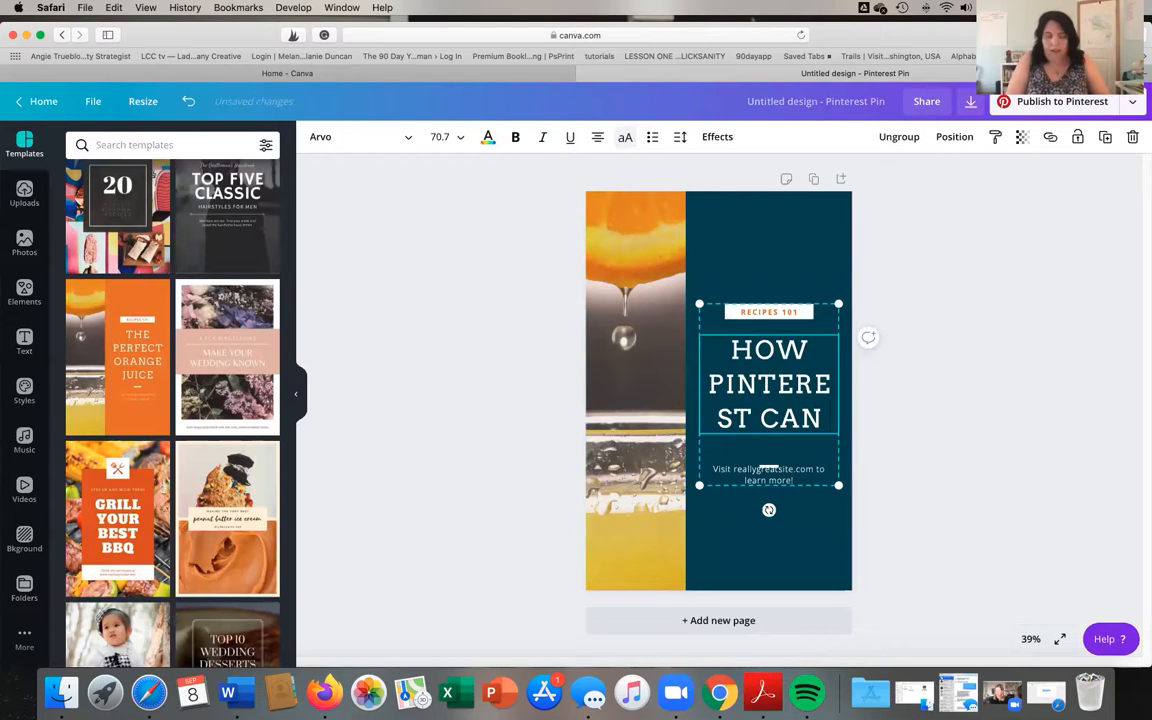
type(" HELP YOUR BUSIESS")
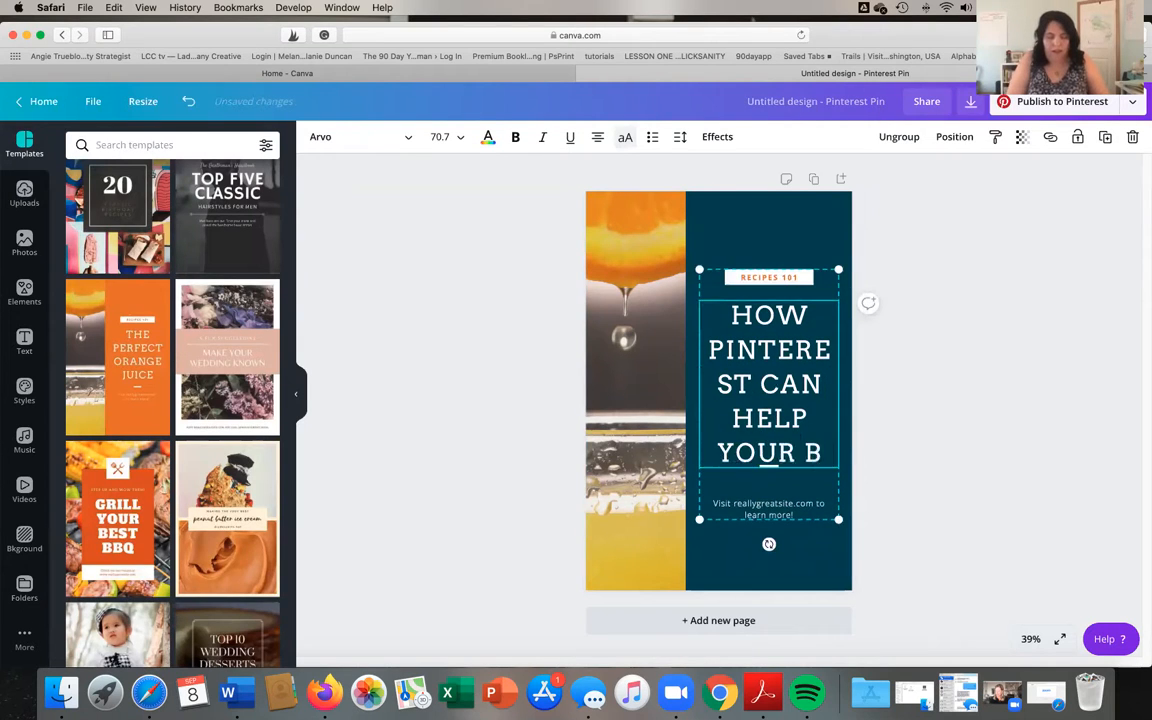
key("BackSpace")
key("BackSpace")
key("BackSpace")
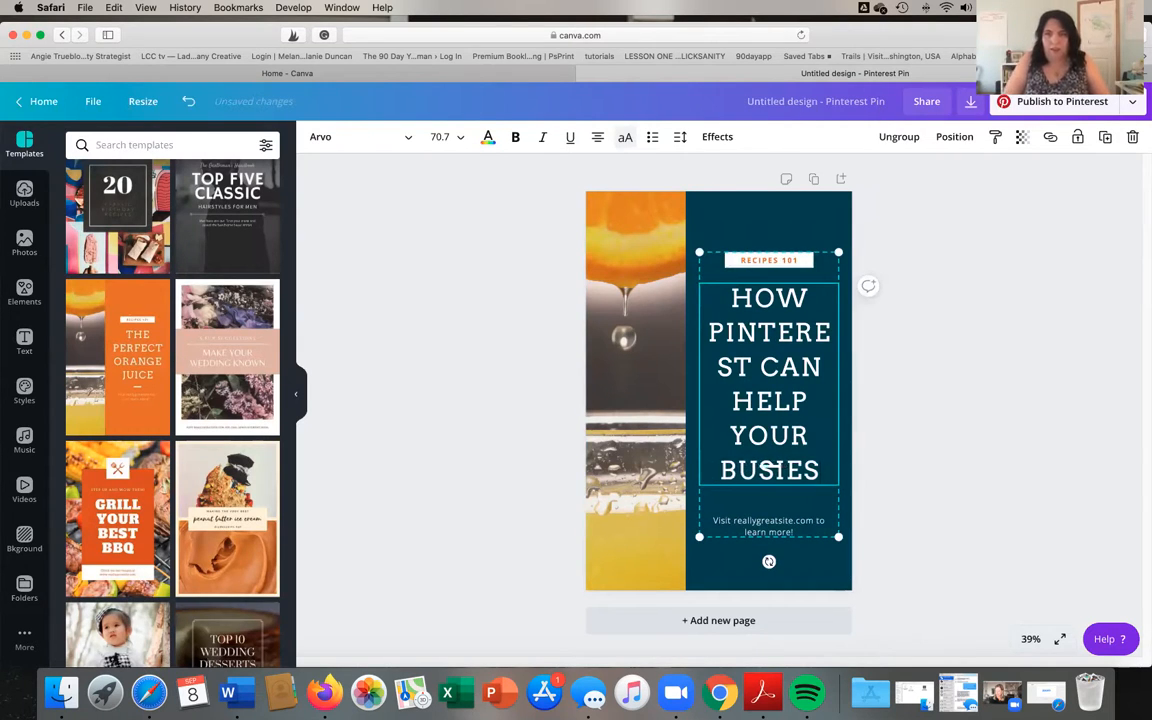
type("NESS")
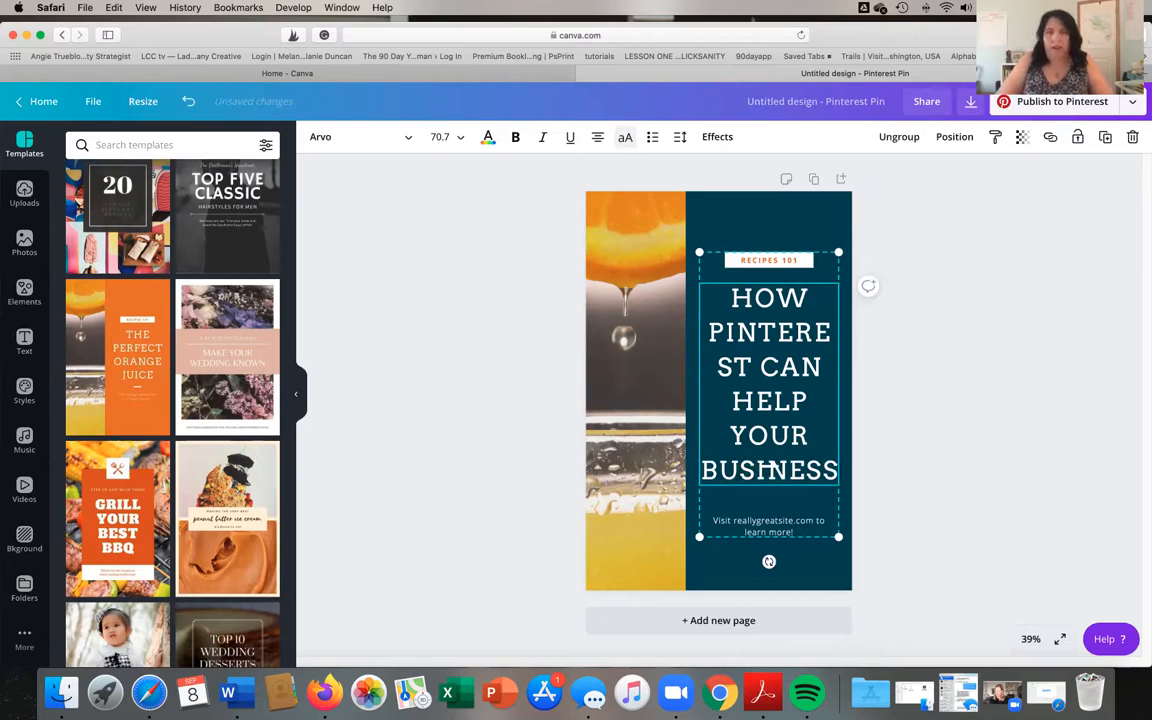
left_click(766, 215)
left_click_drag(764, 388, 760, 364)
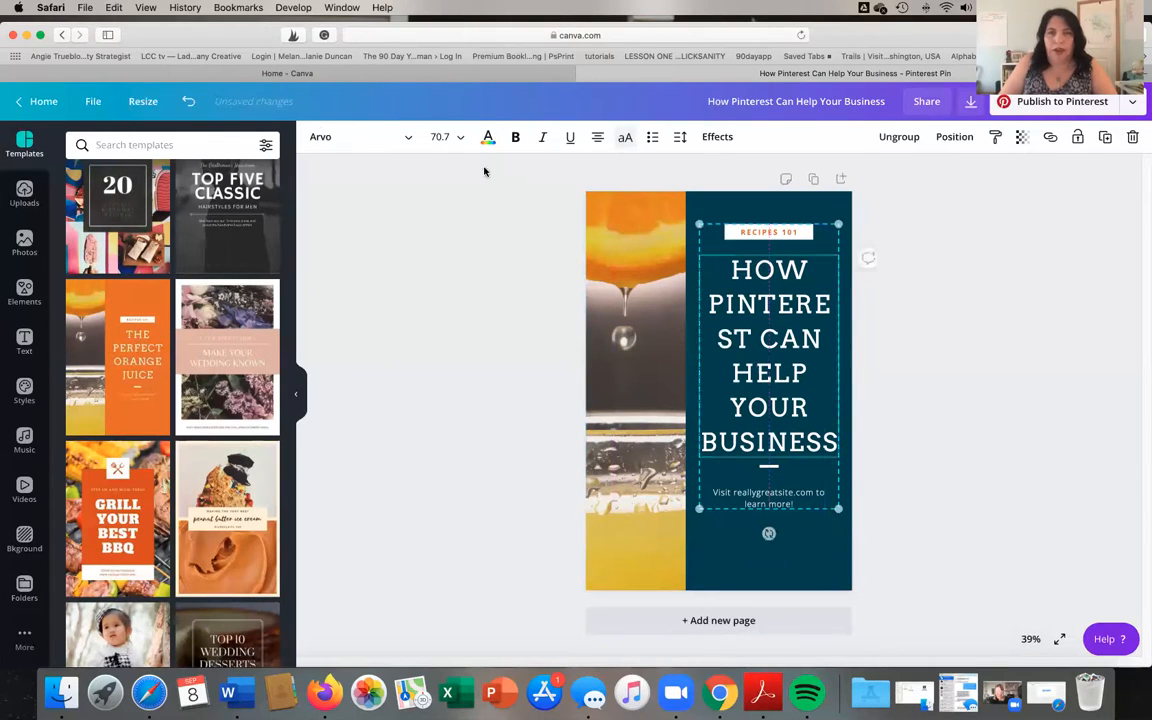
Step: Set the heading's font size to 24 and clear the "Visit reallygreatsite.com to learn more!" text
left_click(457, 140)
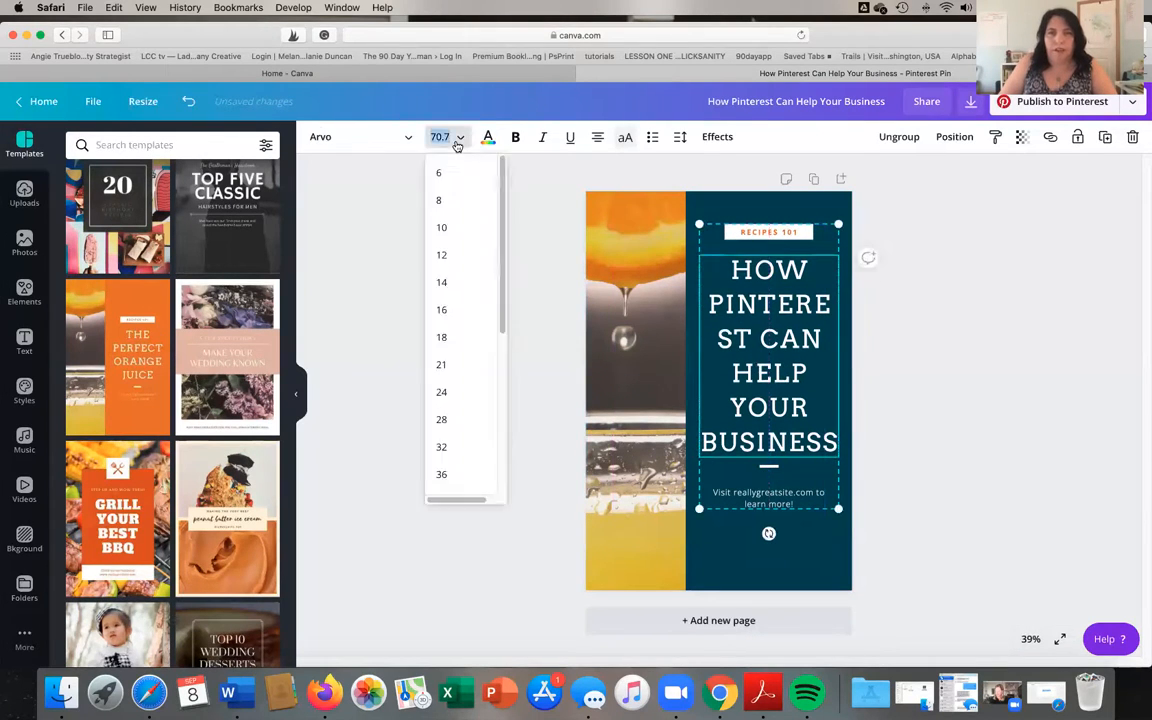
left_click(441, 392)
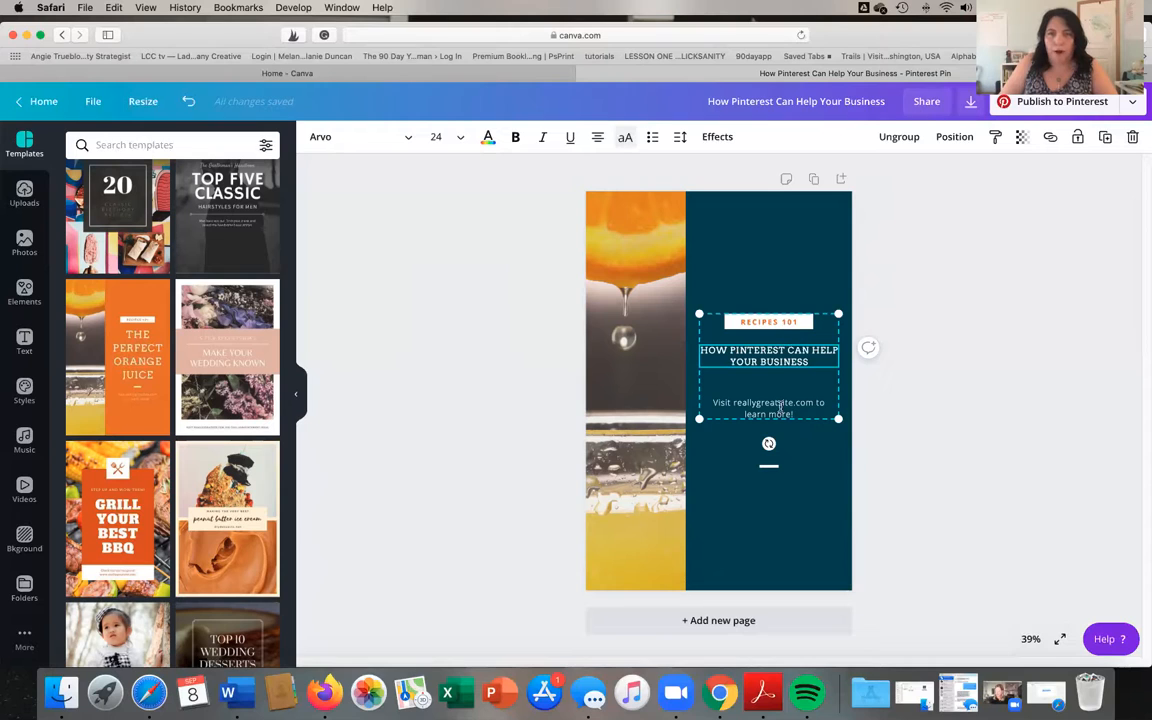
double_click(773, 406)
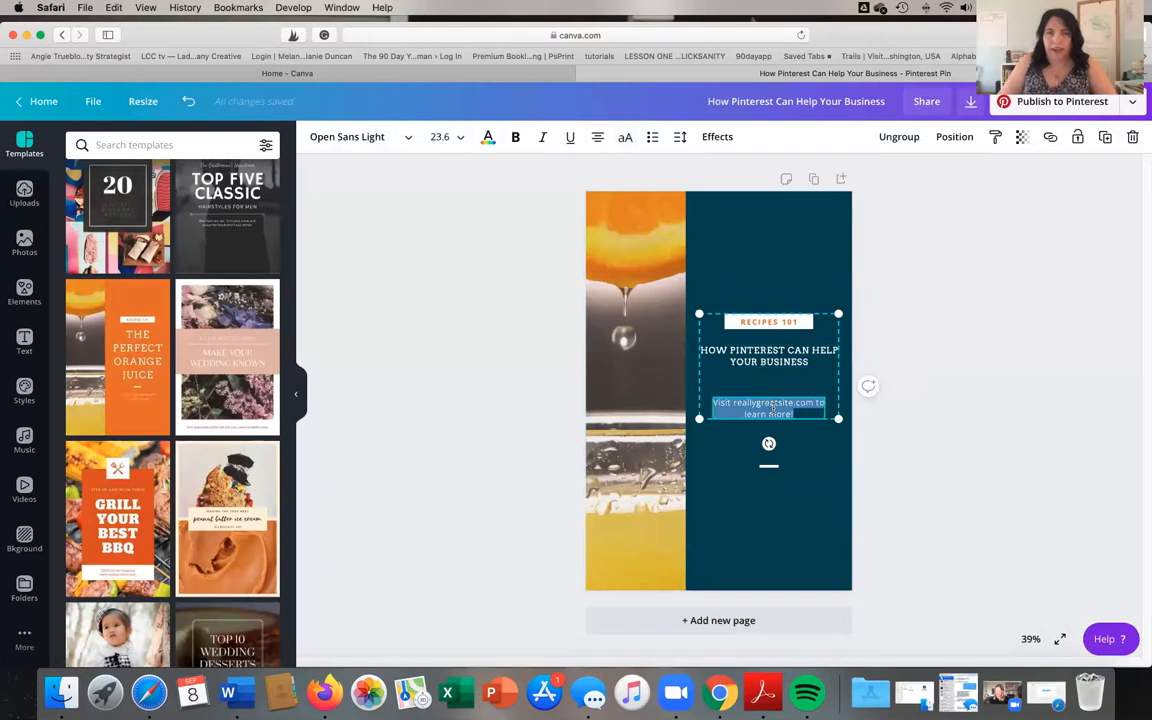
key("BackSpace")
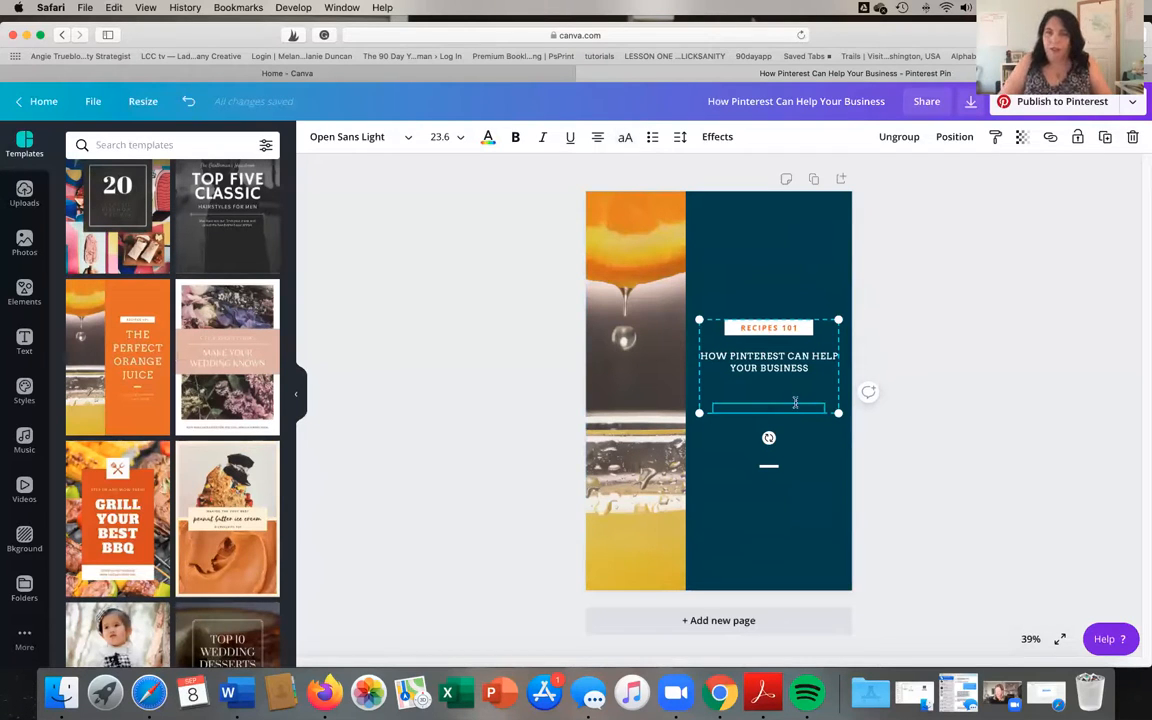
Step: Set the font size of the whole heading to 36
left_click(777, 358)
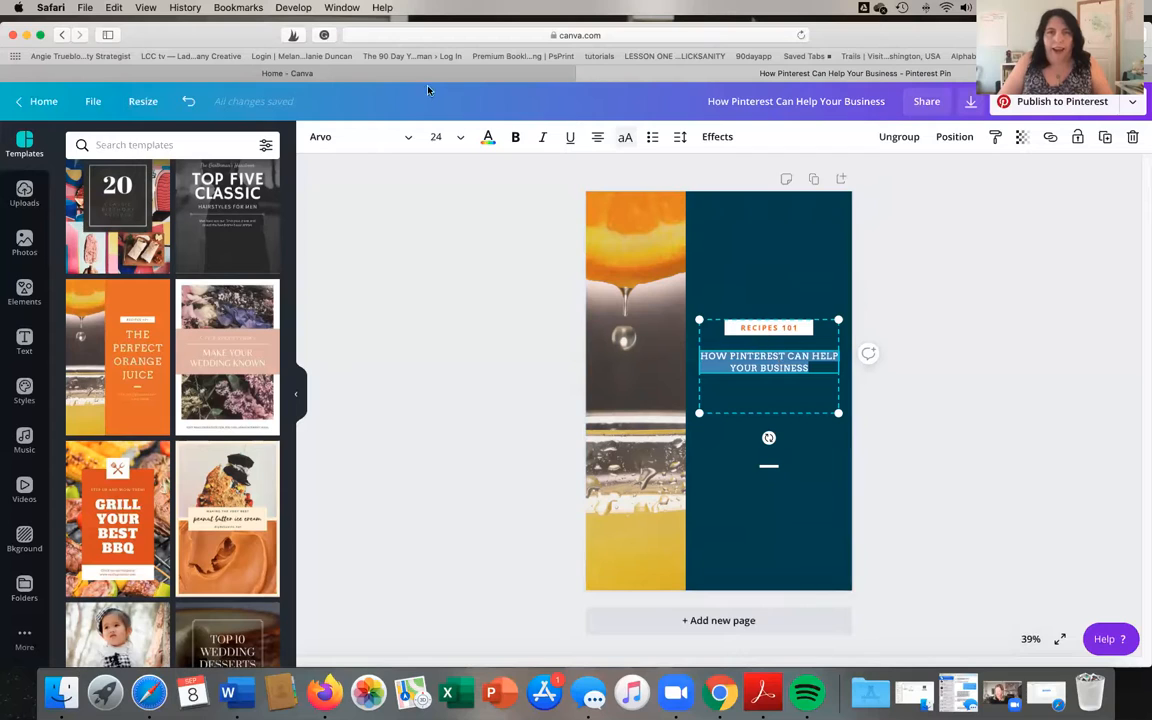
left_click(459, 139)
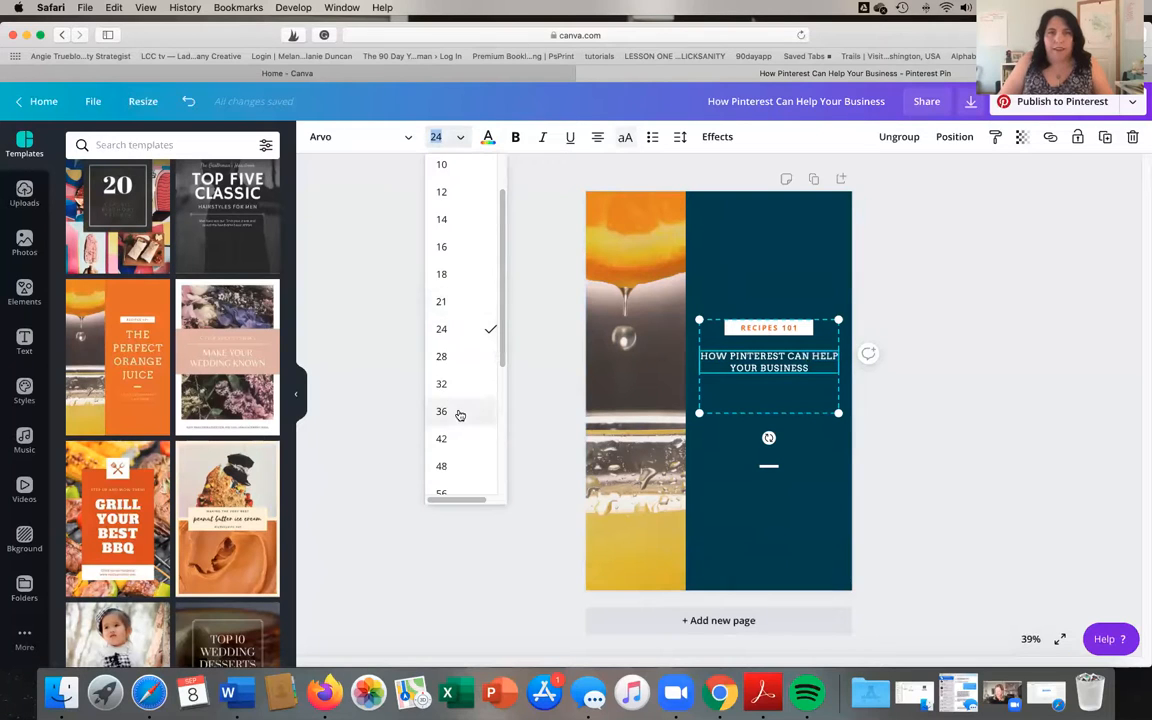
left_click(456, 411)
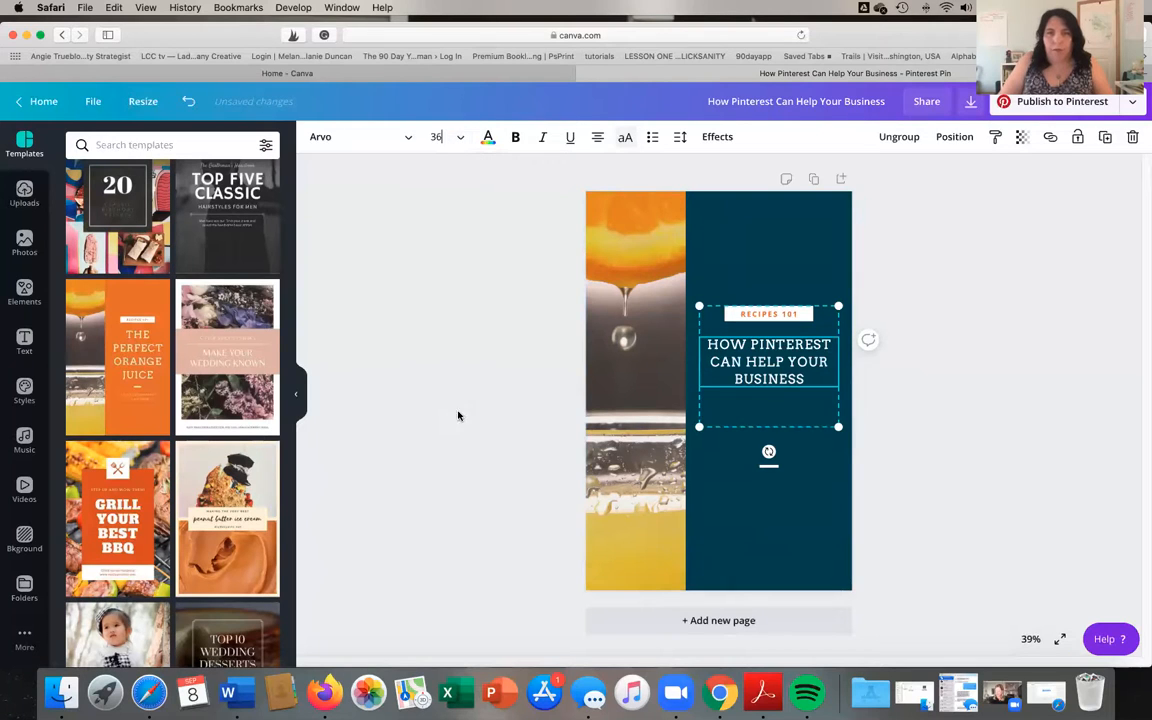
Step: Ungroup the text block and delete the "RECIPES 101" label together with its white box
left_click(778, 315)
left_click(798, 369)
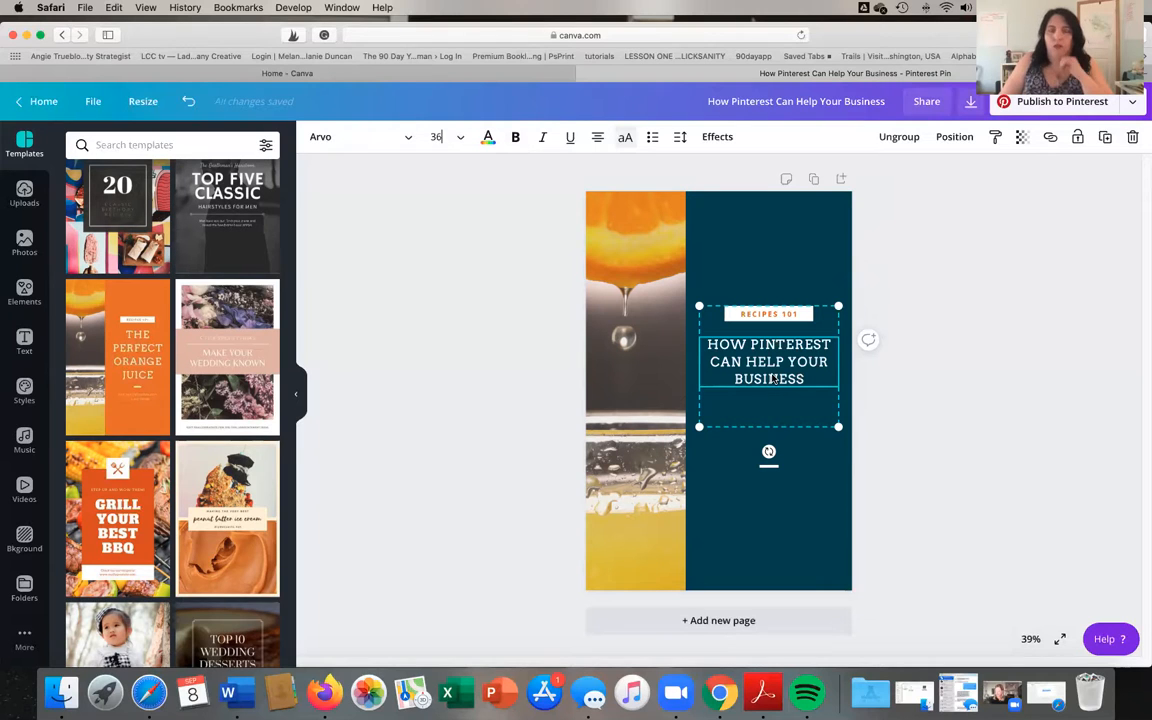
left_click(898, 138)
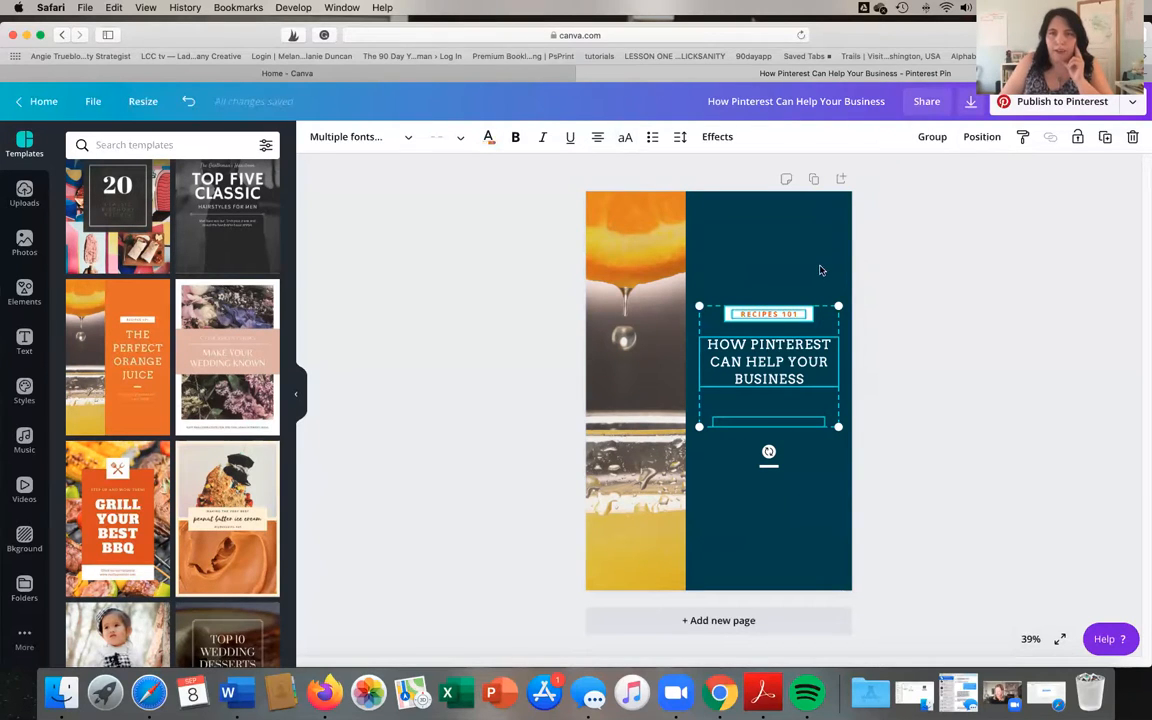
left_click(820, 270)
left_click(757, 314)
left_click_drag(766, 314, 767, 228)
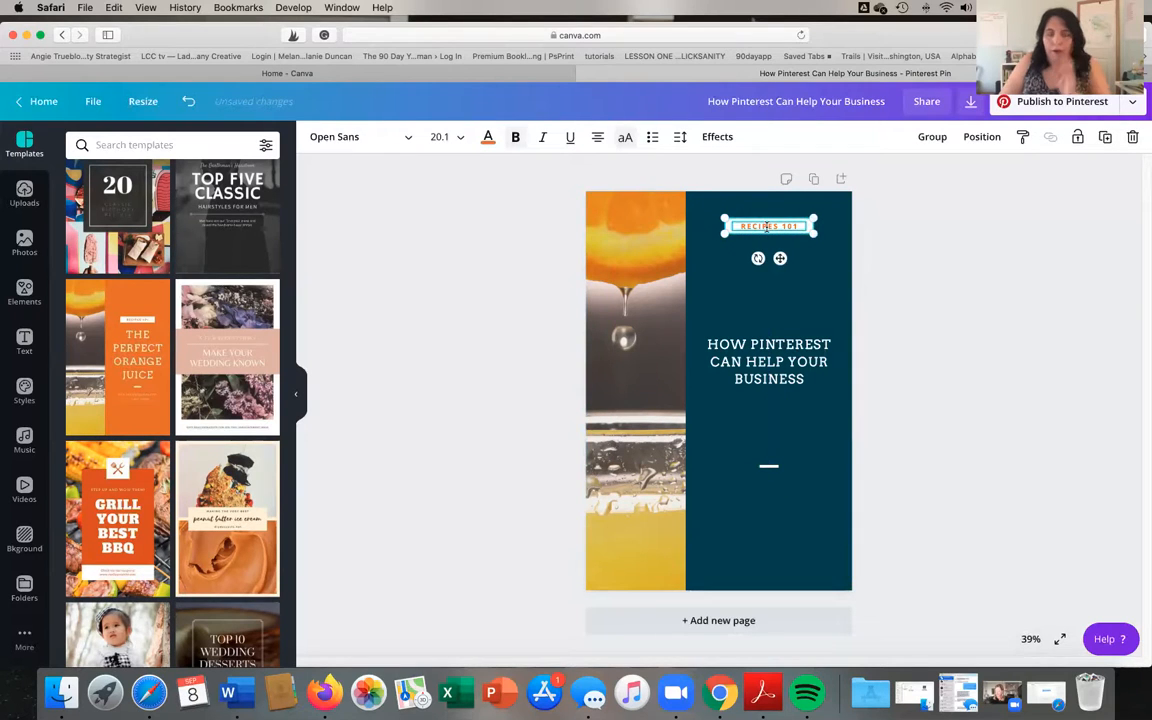
key("Delete")
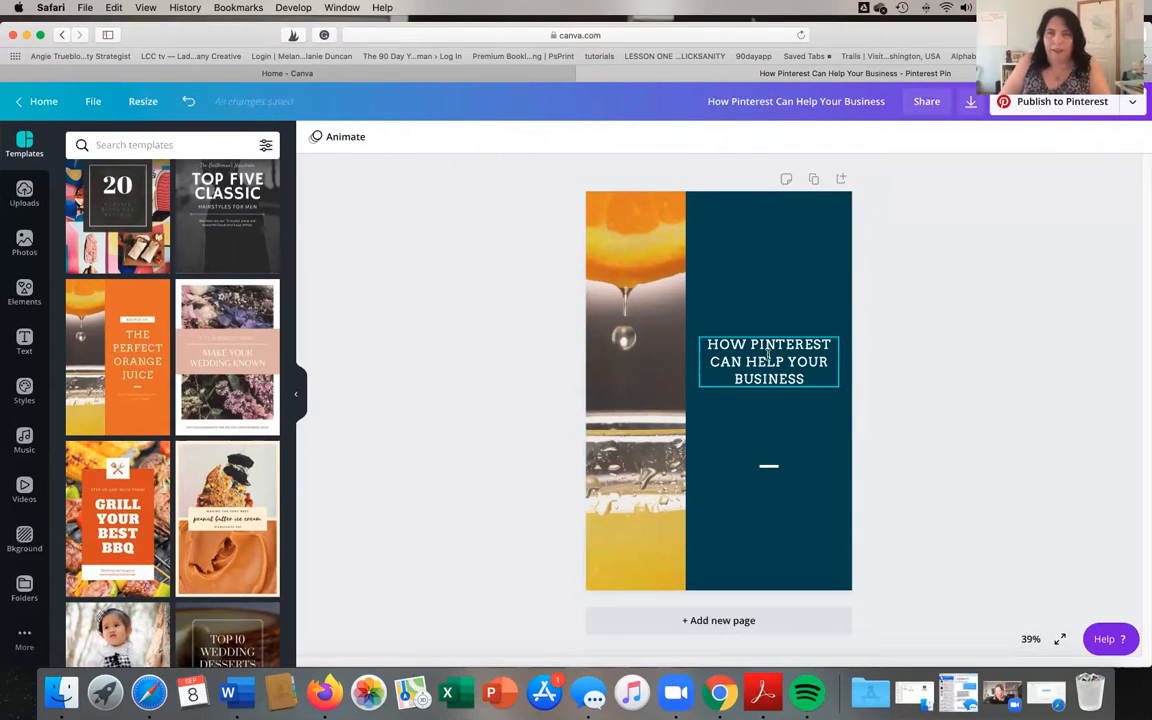
Step: Move the heading slightly down the coloured panel and delete the short white line beneath it
left_click(768, 352)
left_click_drag(768, 376, 768, 406)
left_click(770, 462)
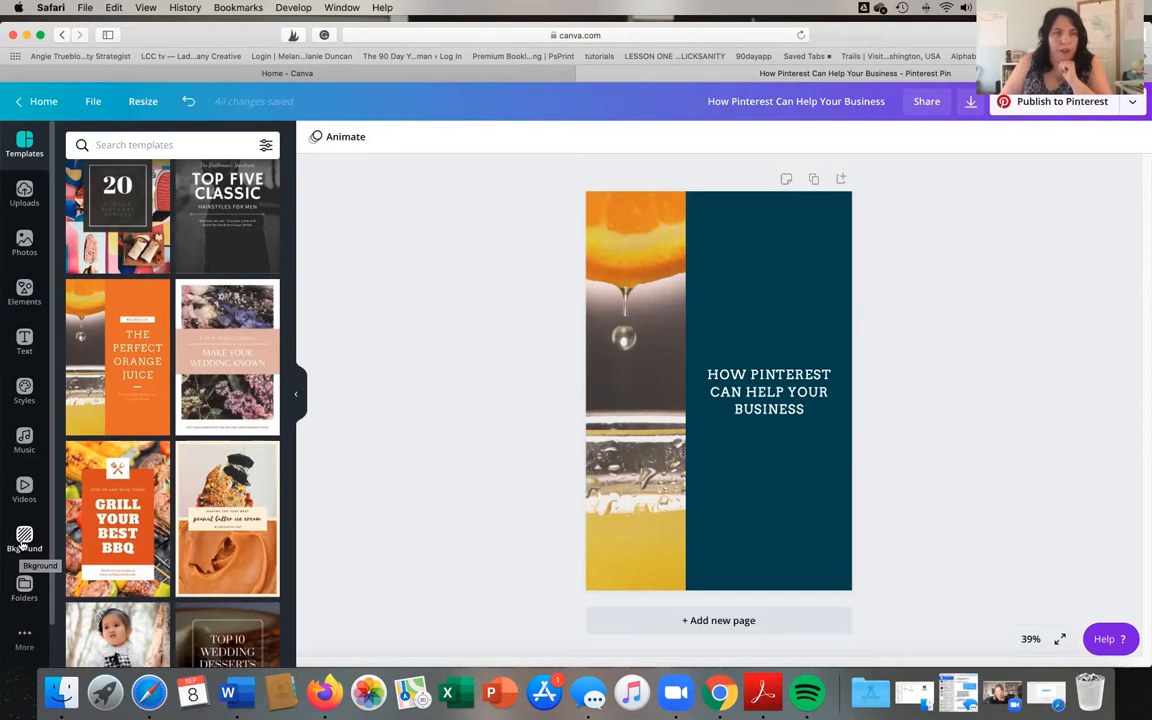
Step: Search the photo library for "desktop"
left_click(27, 246)
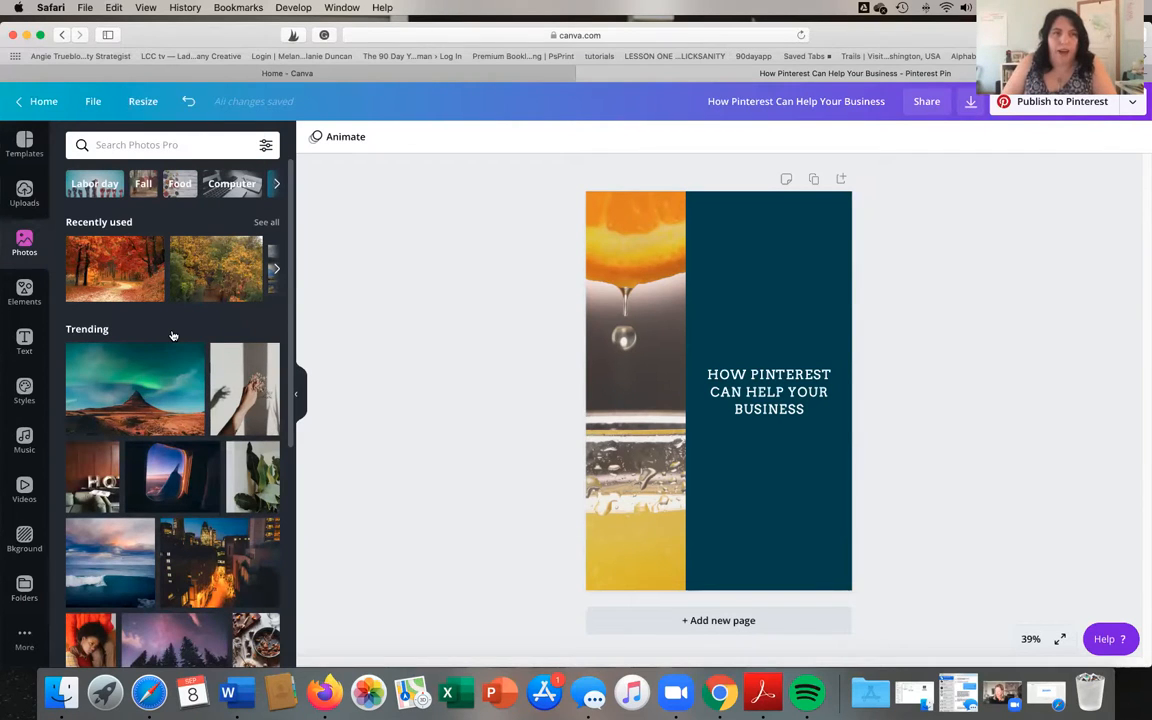
left_click(141, 147)
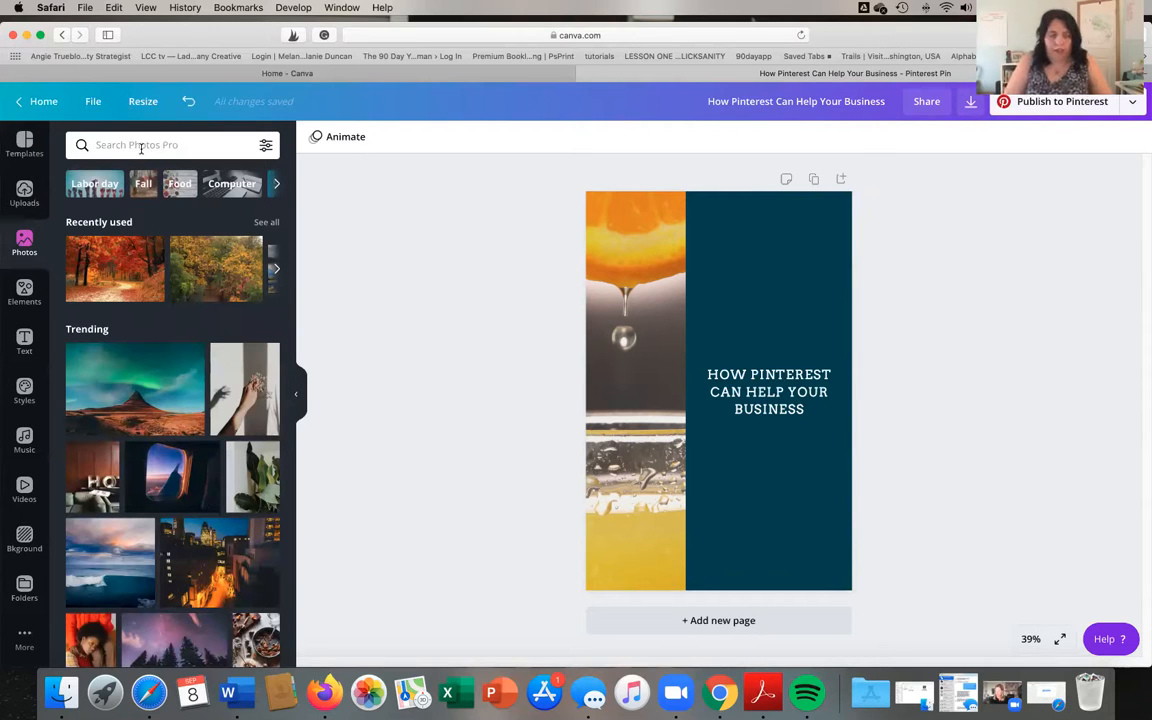
type("desktop")
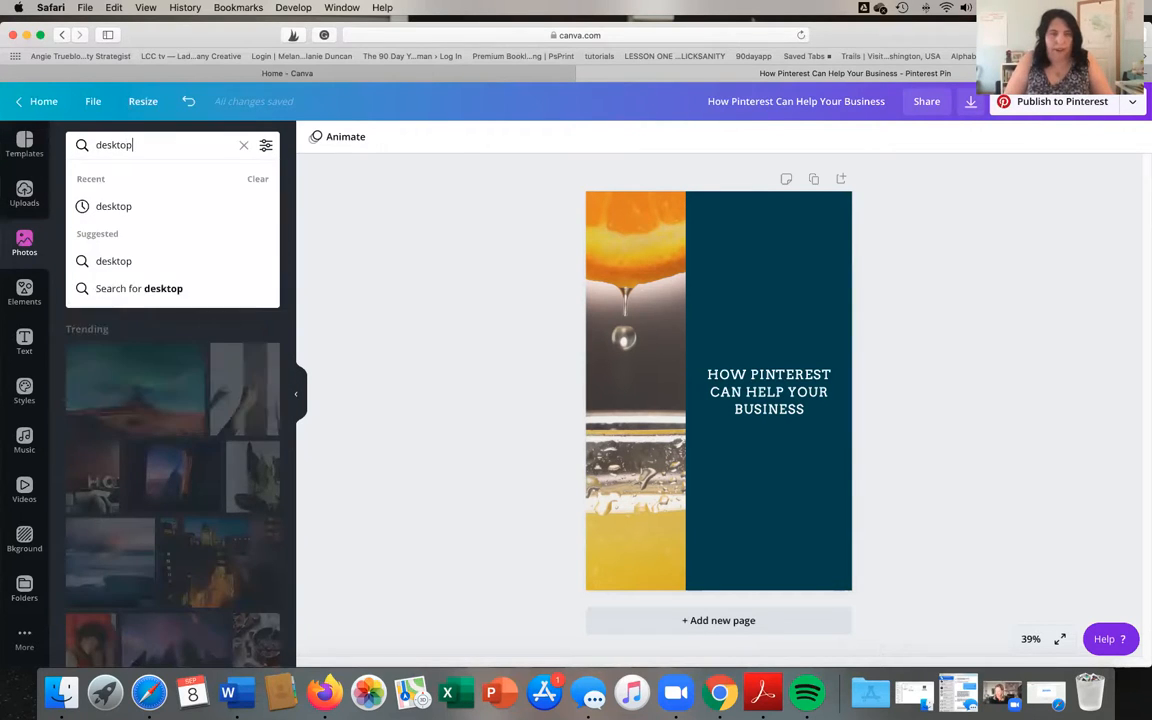
key("Return")
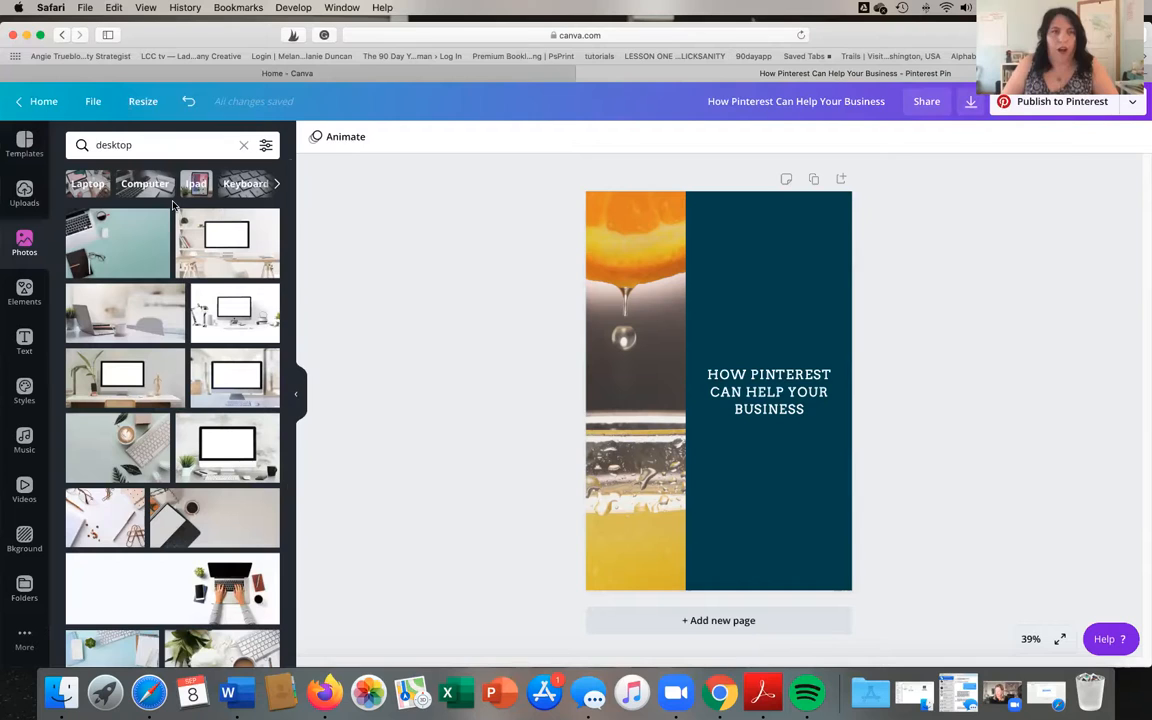
Step: Replace the orange juice photo with the teal desk photo and reposition its crop to show the laptop keyboard and notebook
left_click_drag(118, 240, 629, 368)
double_click(630, 364)
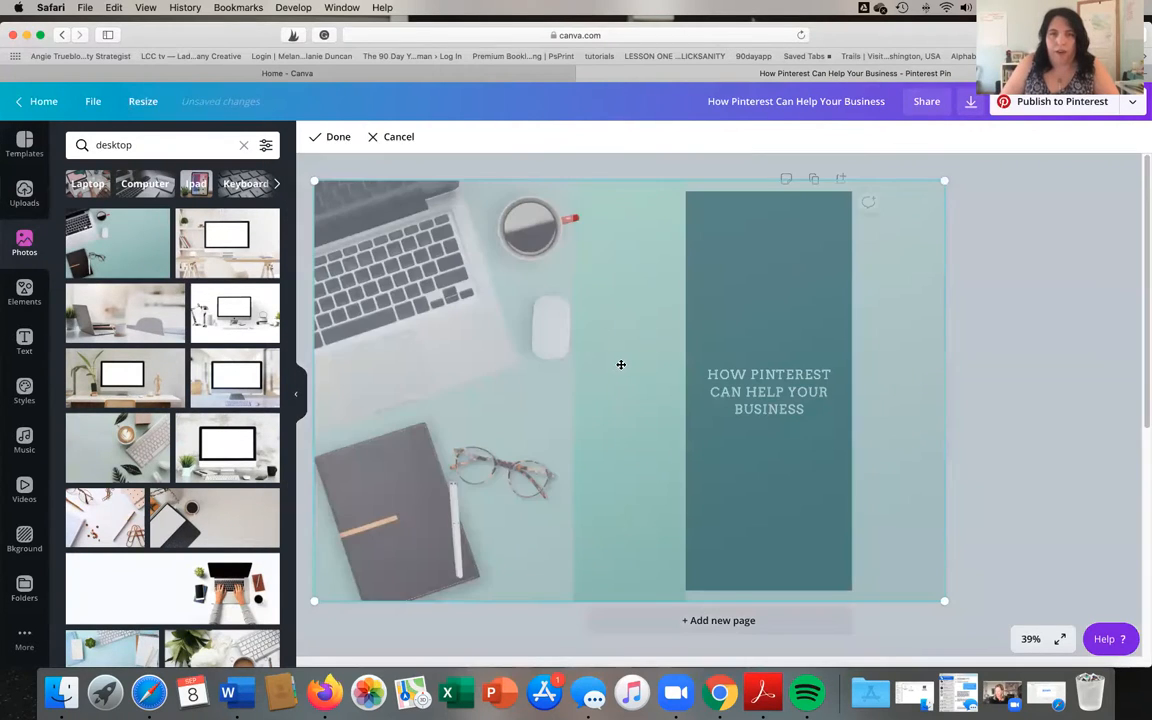
left_click_drag(620, 363, 825, 368)
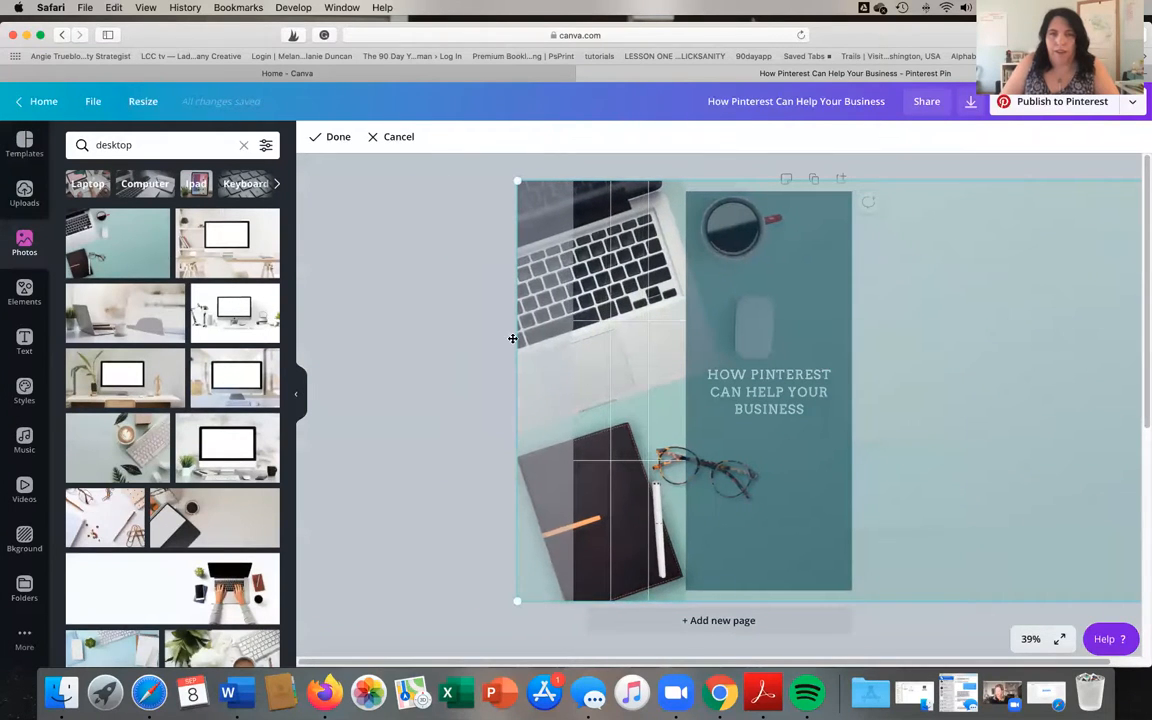
left_click(471, 331)
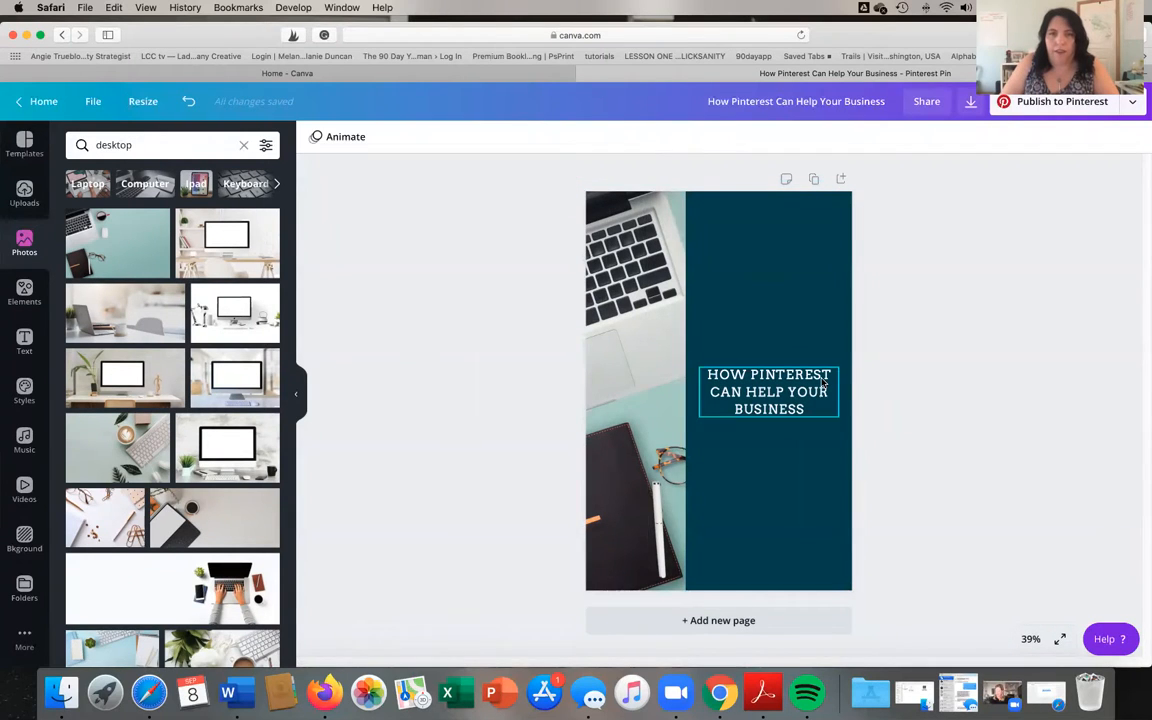
Step: Look through the uploads and the folder list for the brand logo
left_click(735, 309)
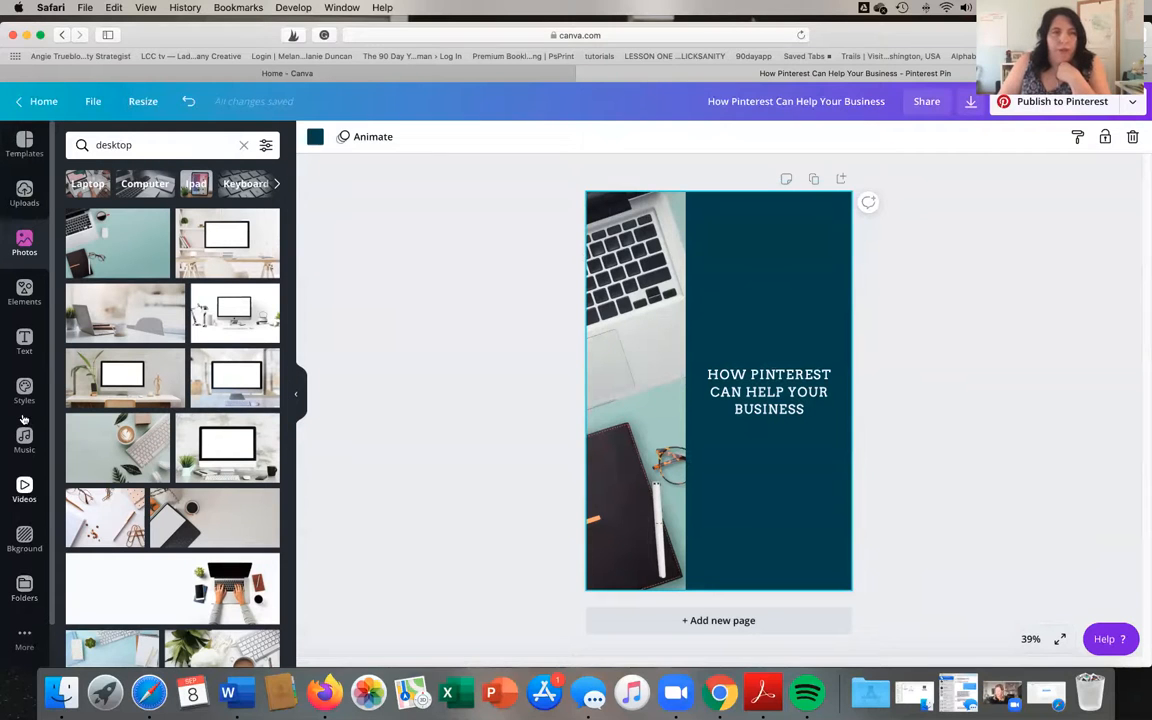
left_click(24, 190)
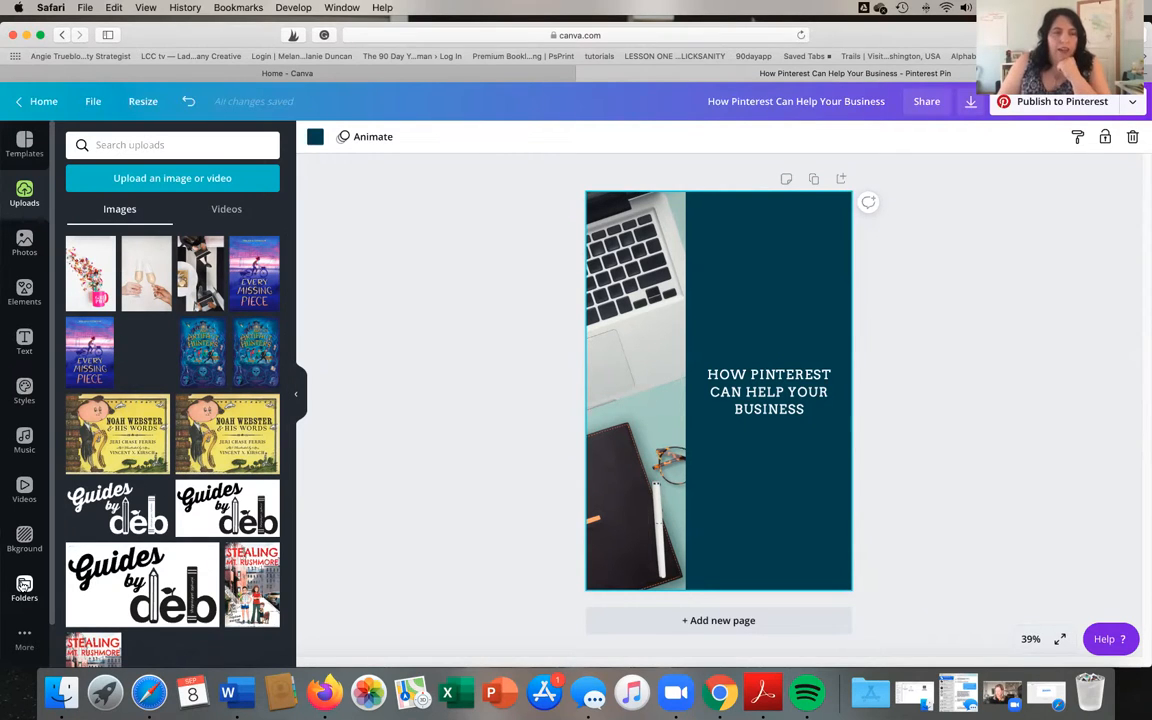
left_click(24, 588)
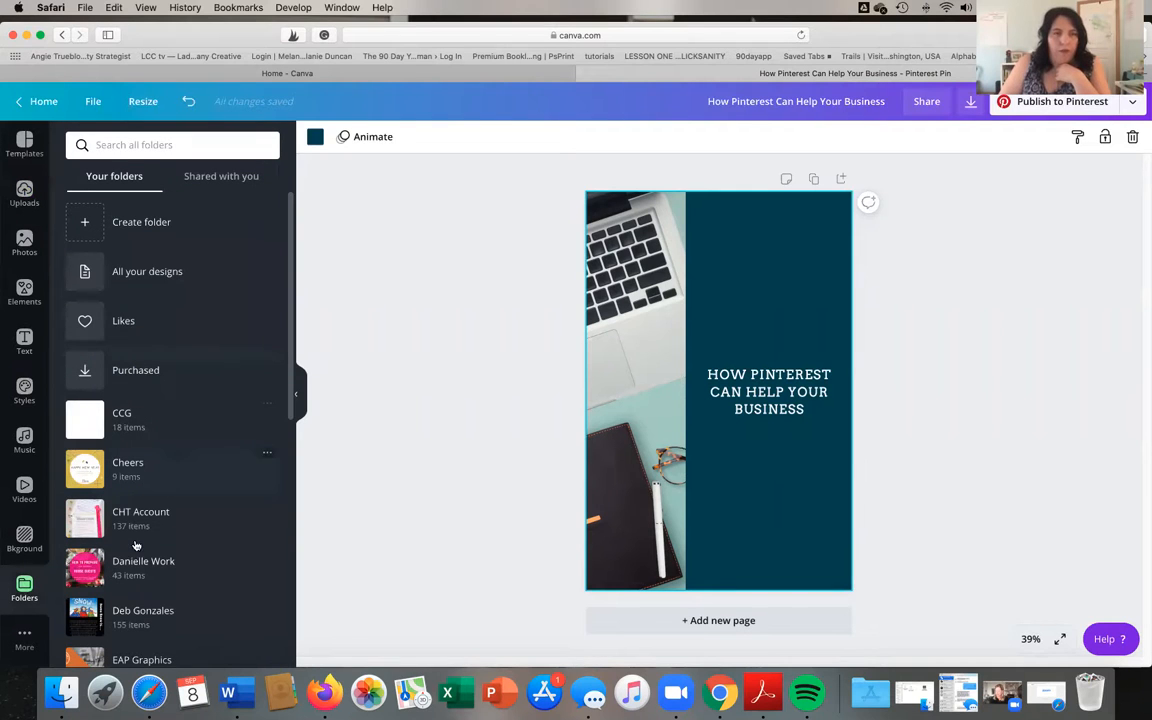
scroll(218, 595, "down", 6)
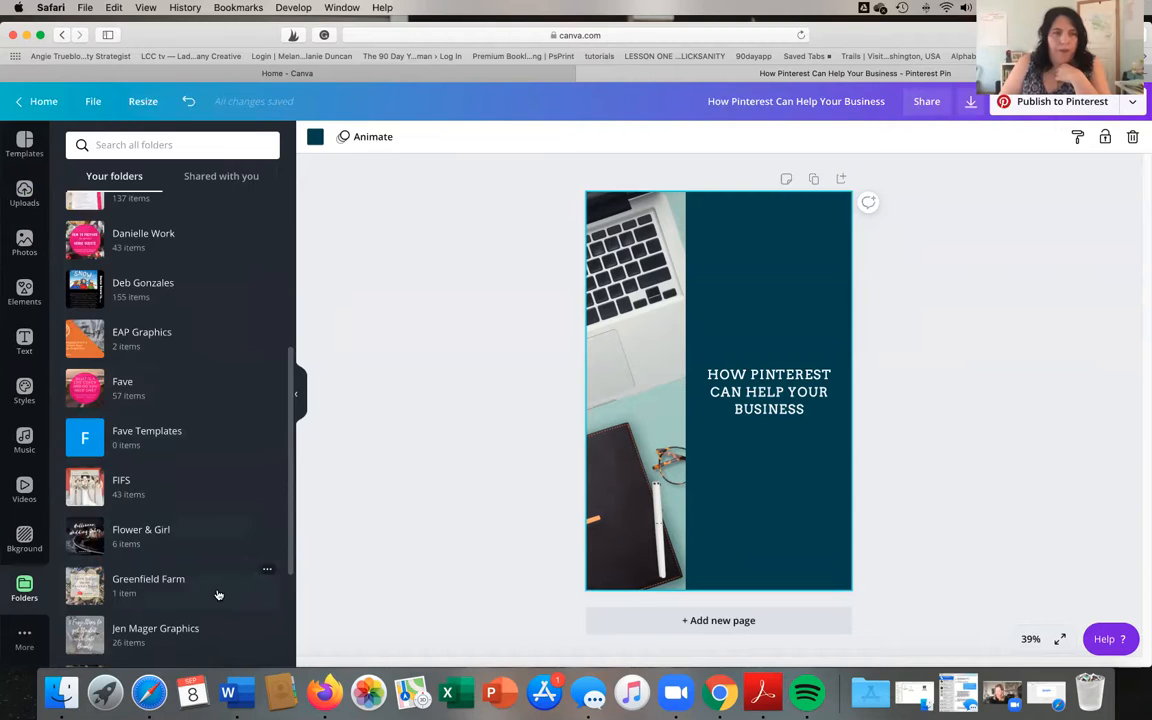
scroll(218, 595, "down", 4)
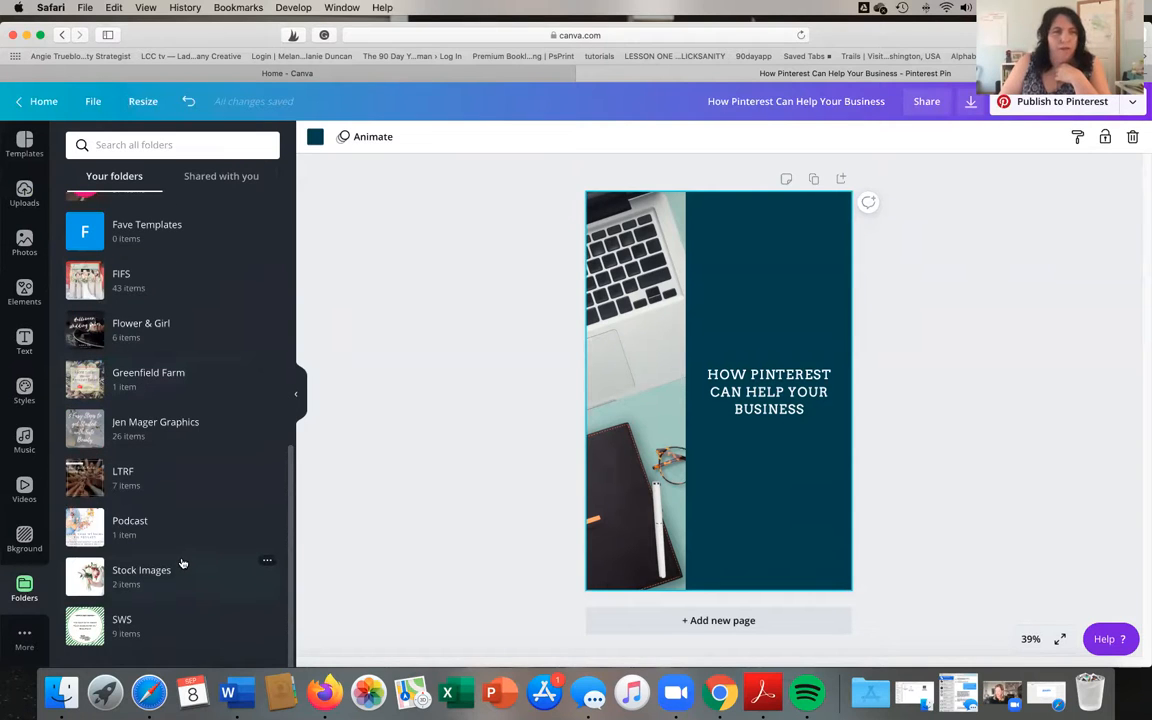
scroll(182, 566, "up", 10)
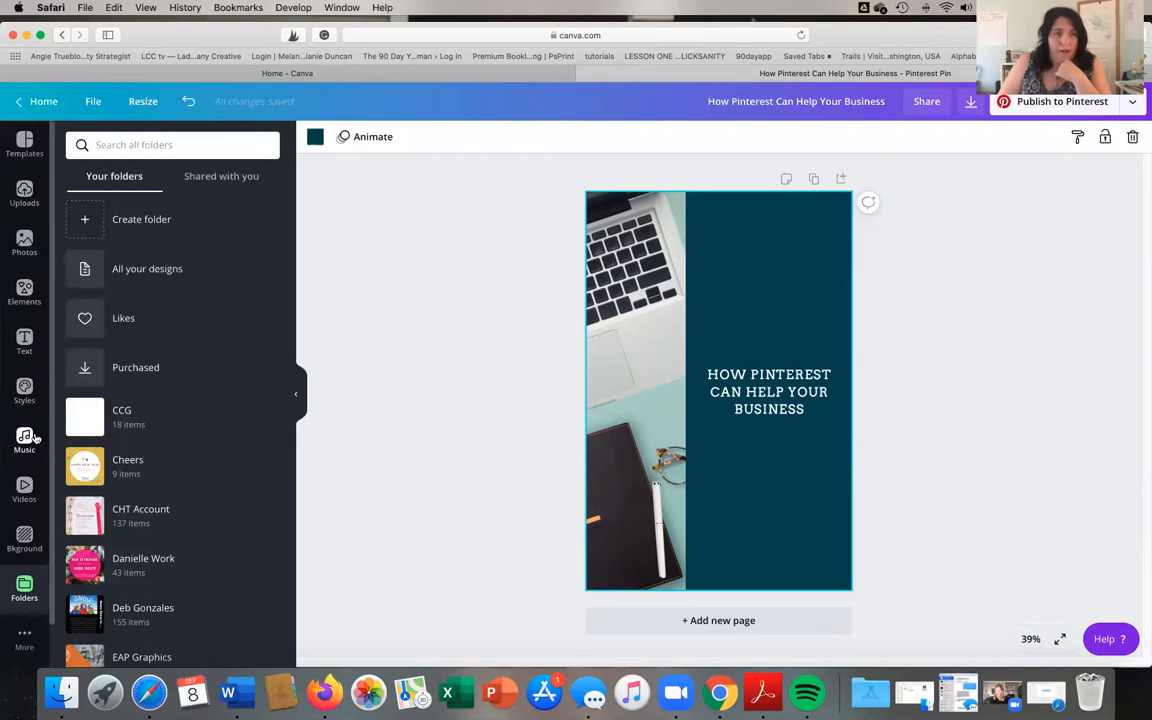
Step: Add the Pinwheel Strategic Marketing logo from the uploaded images and place it below the heading
left_click(24, 193)
scroll(218, 539, "down", 5)
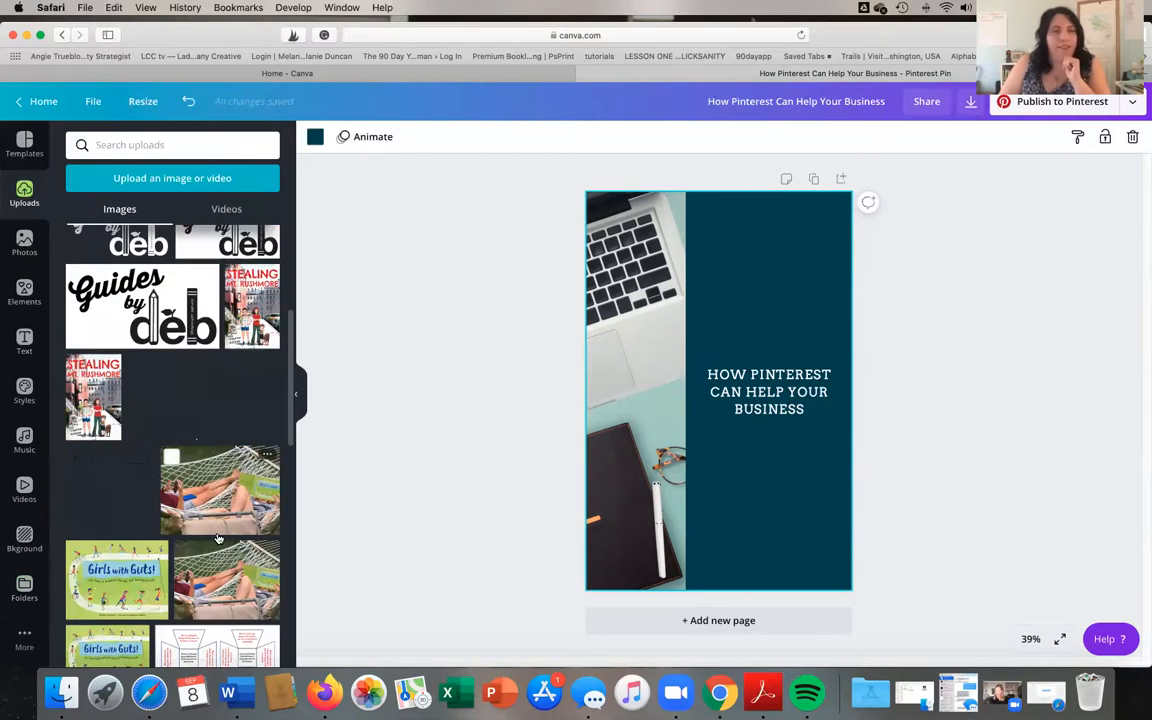
scroll(218, 539, "down", 10)
scroll(213, 552, "down", 12)
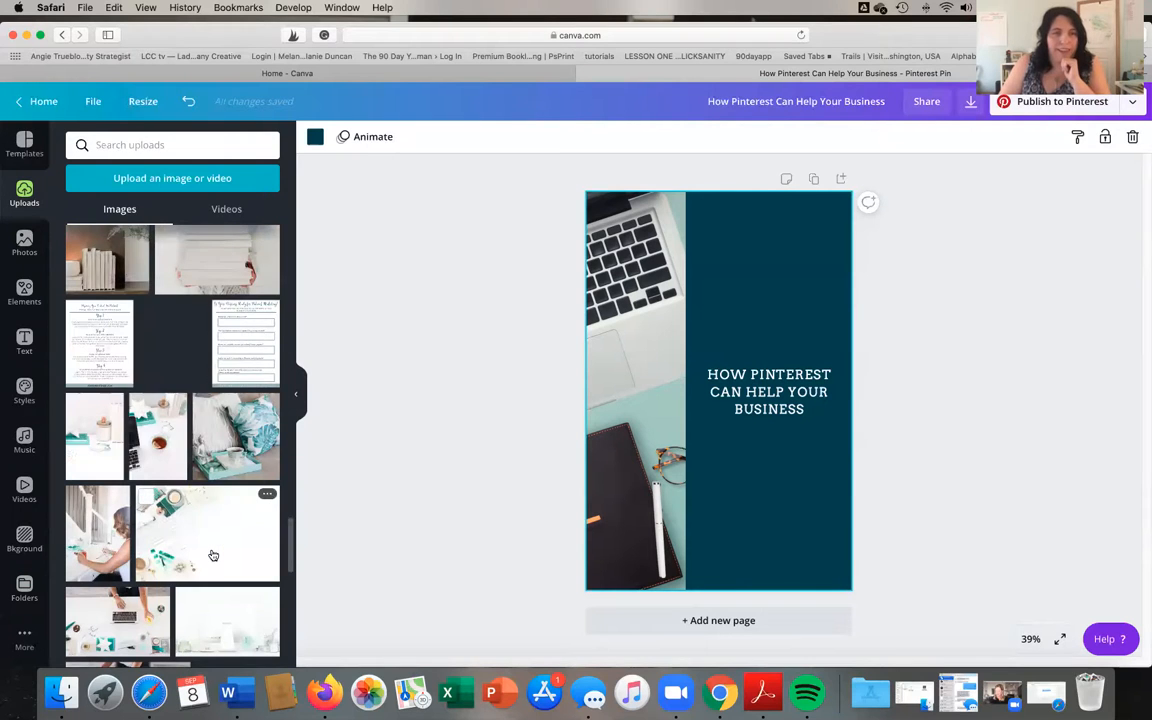
scroll(213, 555, "down", 6)
scroll(213, 555, "down", 1)
scroll(190, 548, "down", 8)
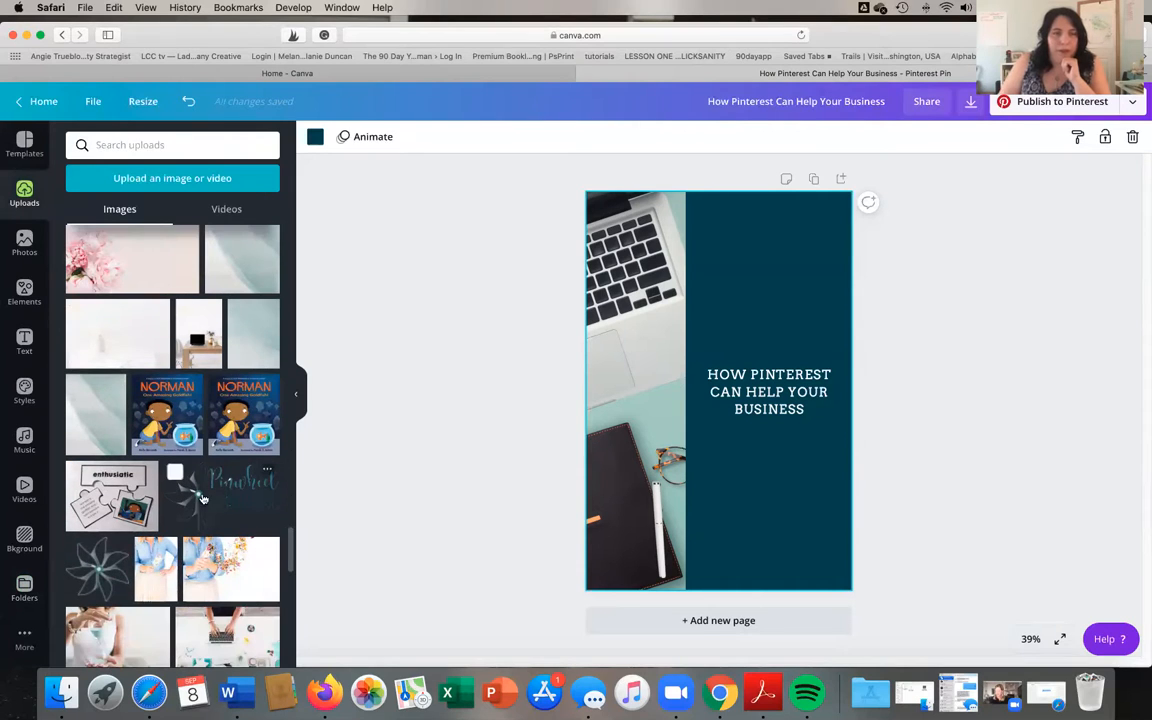
left_click(212, 512)
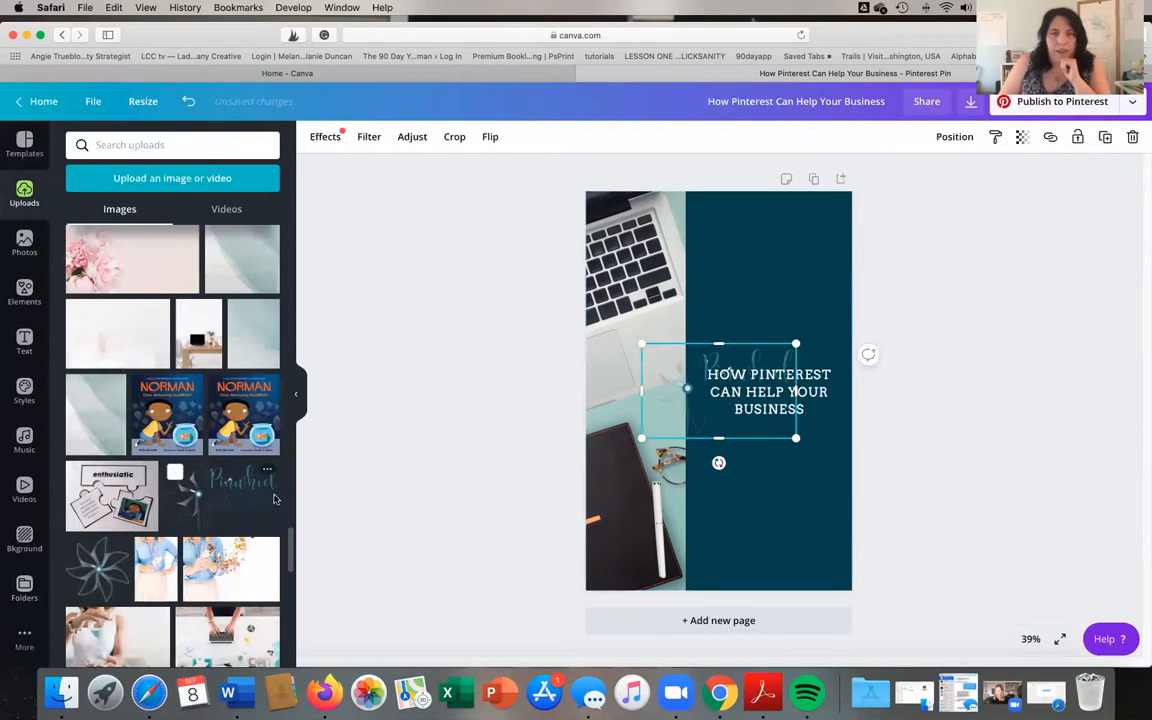
left_click_drag(693, 412, 741, 519)
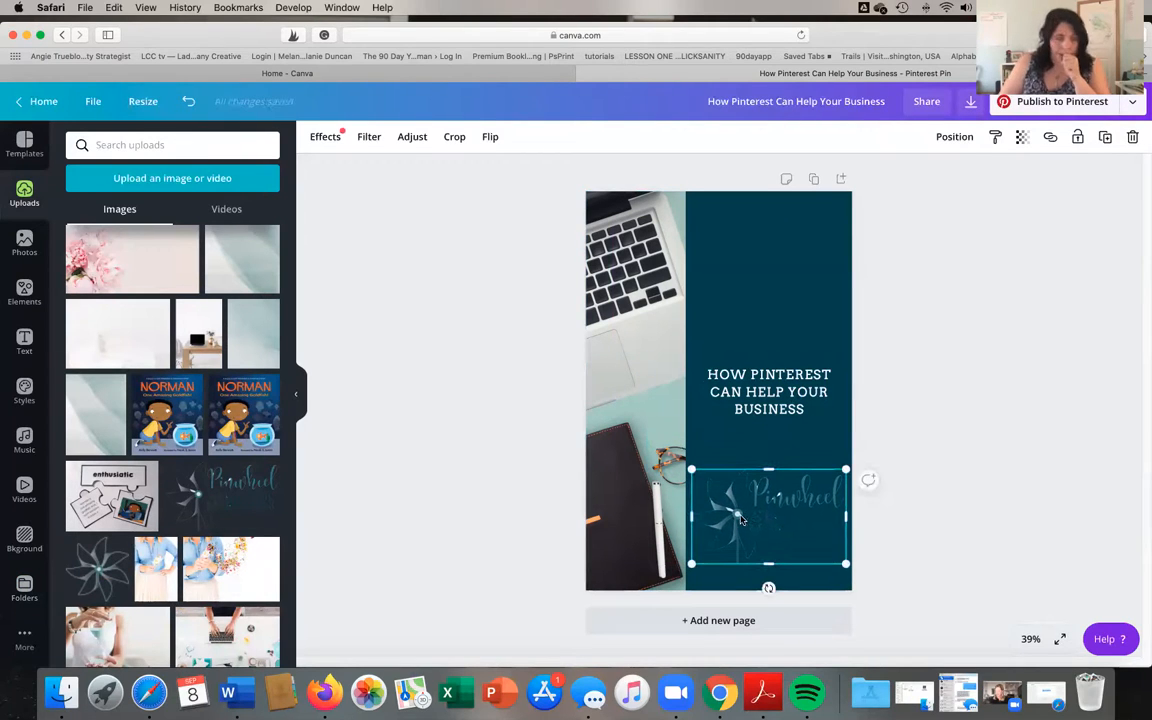
Step: Change the page background to the pale blue of the Pinwheel palette
left_click(748, 241)
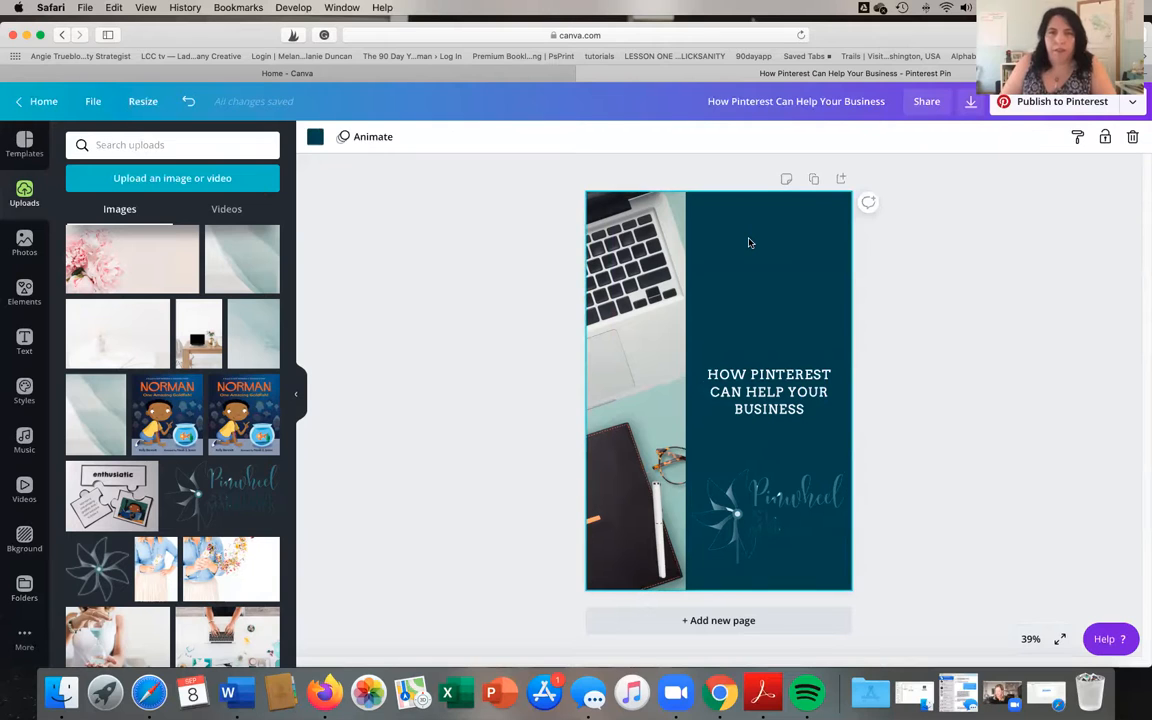
left_click(315, 136)
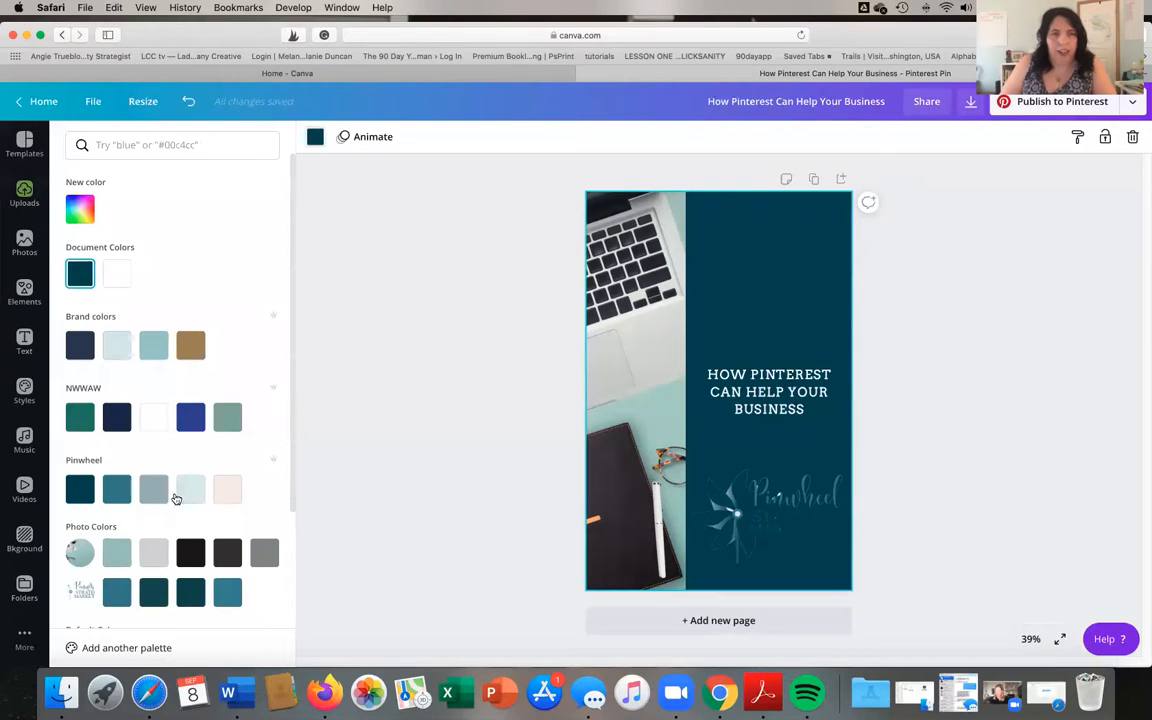
left_click(185, 491)
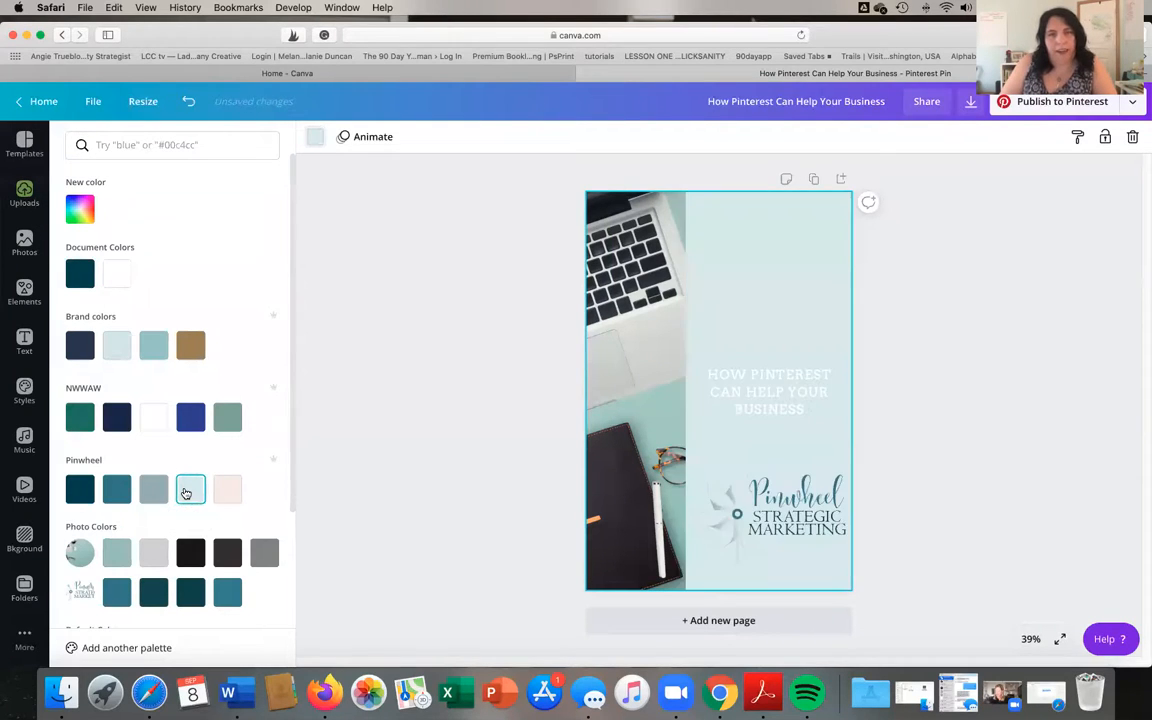
Step: Set the heading's text colour to the dark teal of the Pinwheel palette
left_click(750, 402)
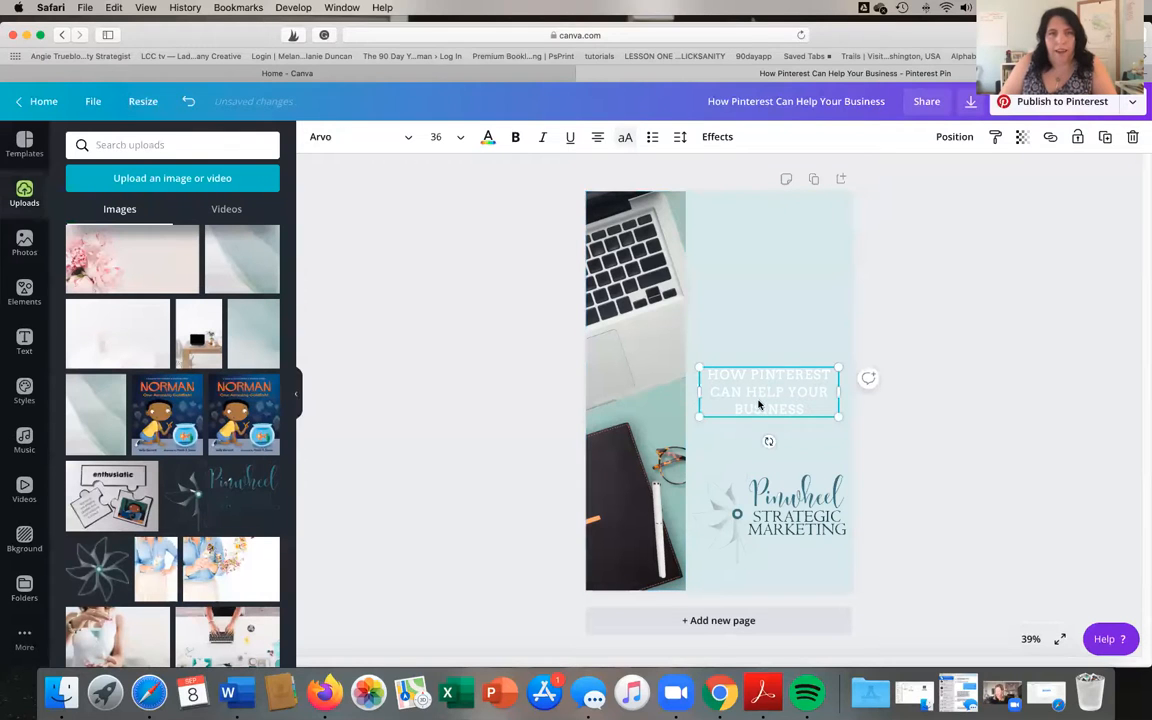
left_click(488, 137)
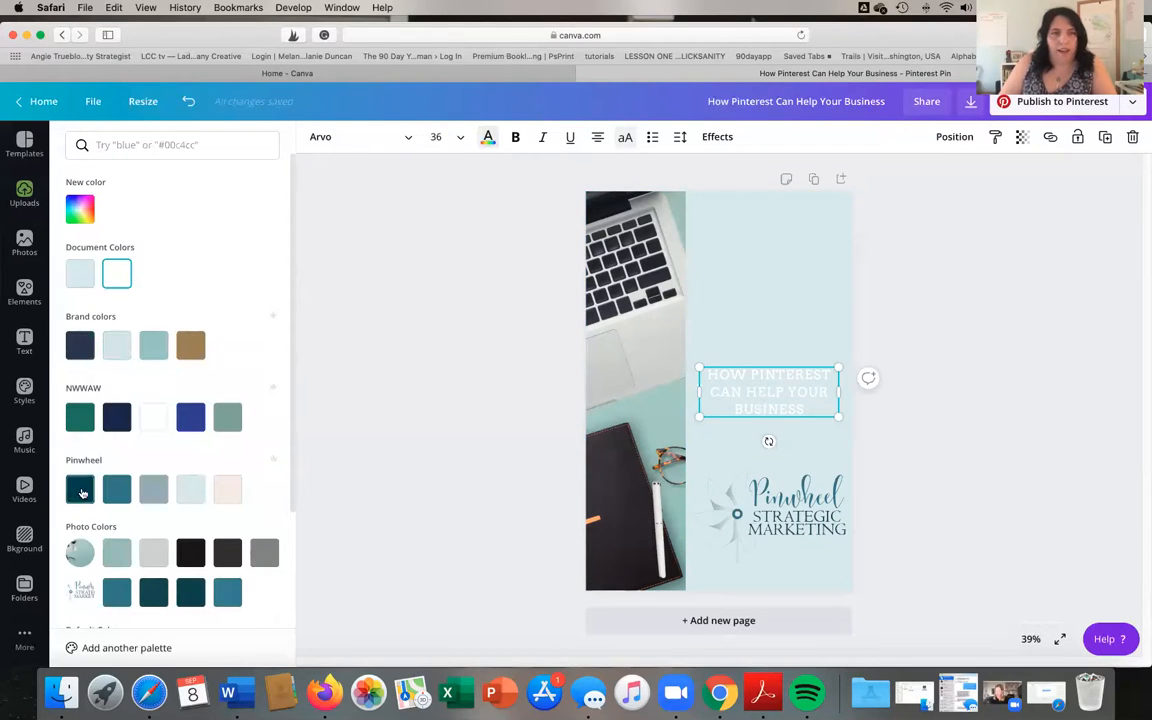
left_click(81, 490)
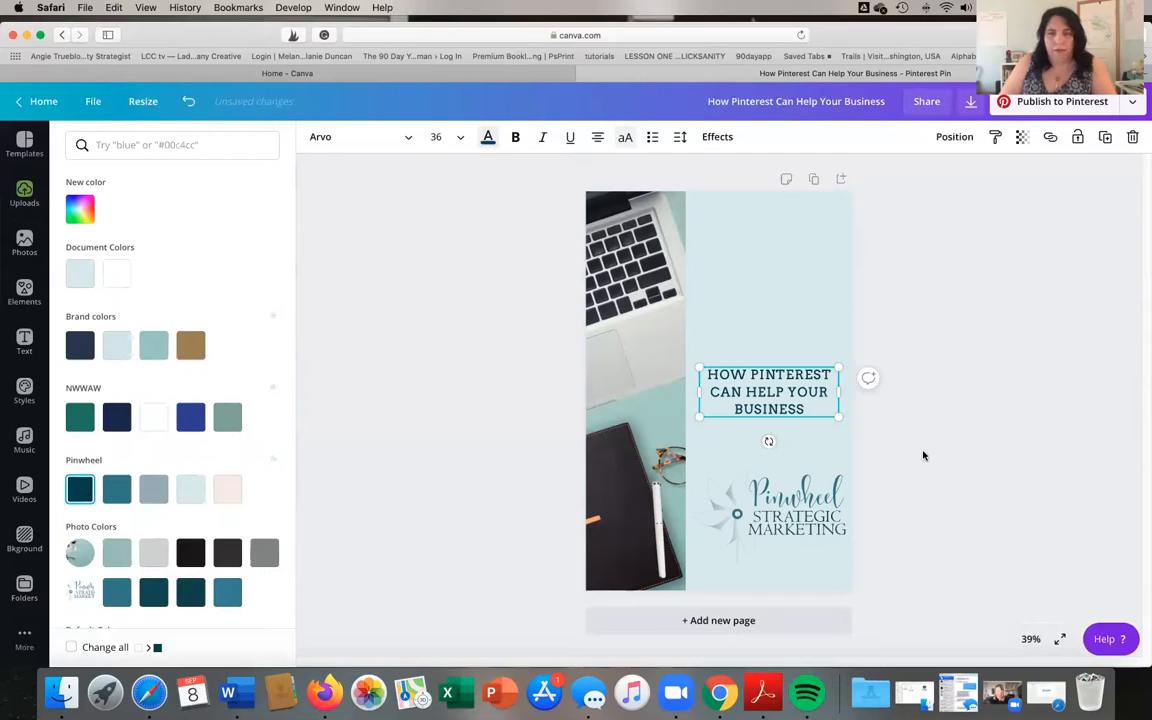
left_click(907, 488)
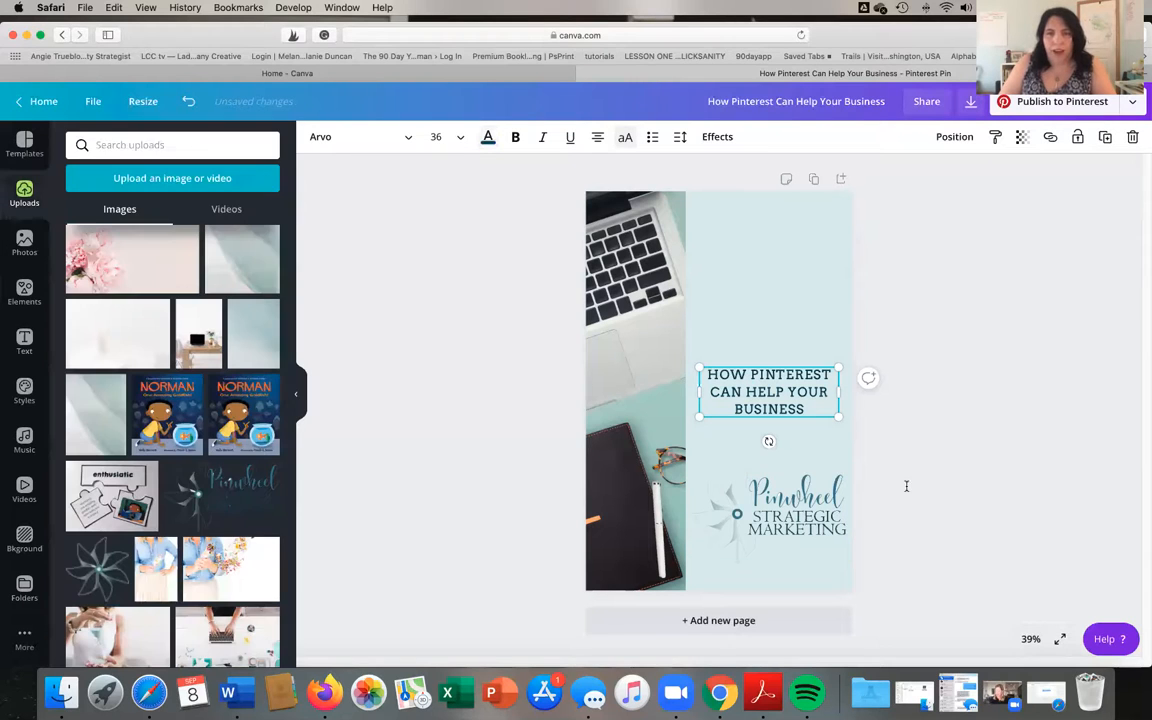
Step: Set the heading's font size to 56, then enlarge its text box slightly to about 58.9
triple_click(775, 386)
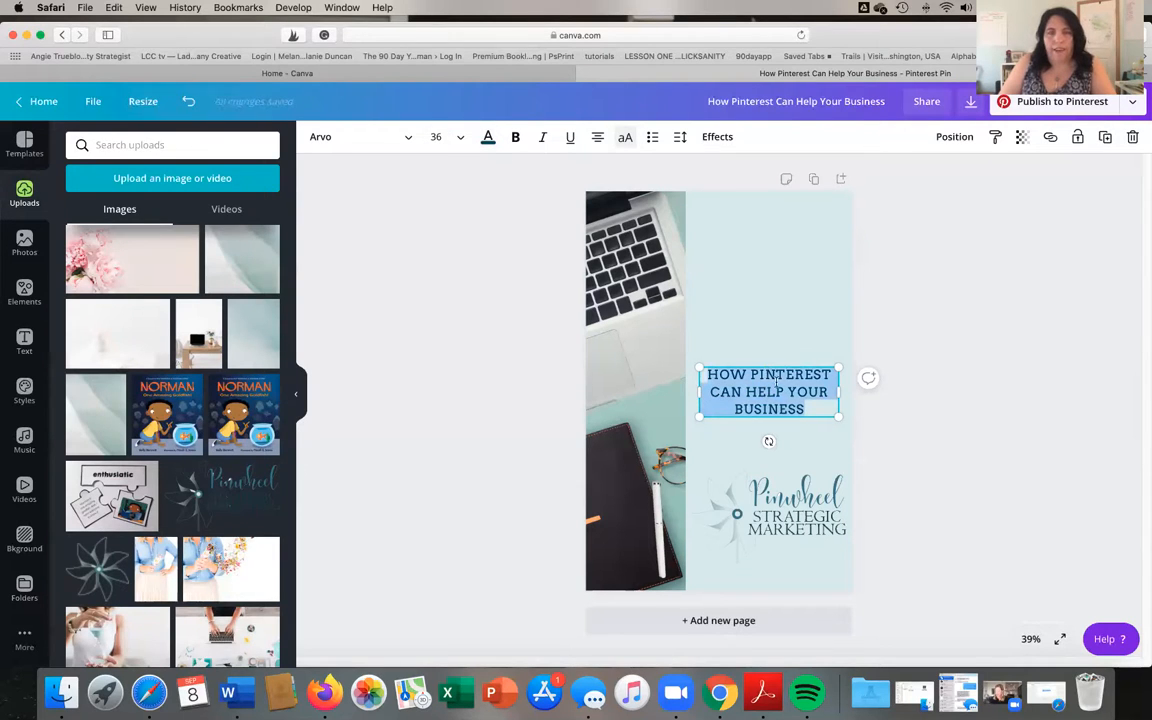
left_click(437, 137)
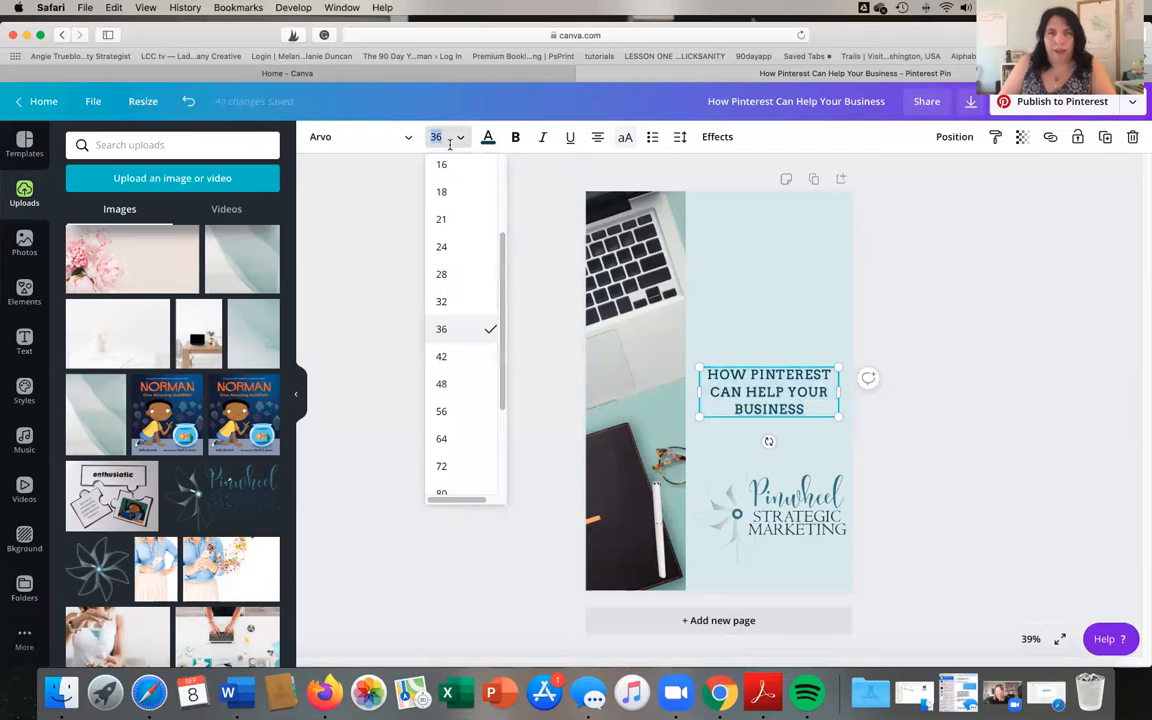
left_click(452, 407)
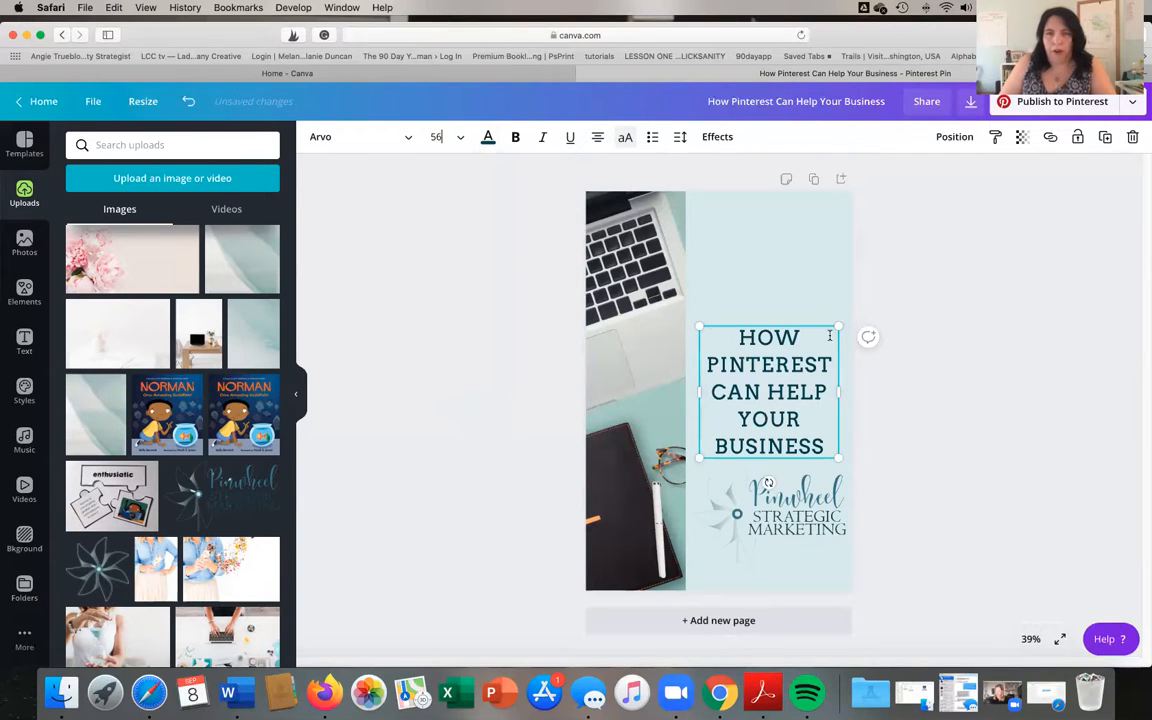
mouse_move(836, 327)
left_mouse_down()
mouse_move(878, 296)
mouse_move(836, 321)
mouse_move(846, 323)
left_mouse_up()
left_click(946, 412)
Step: Move the heading up to leave more space above the logo, keeping it centred horizontally in the panel
left_click(763, 393)
left_click_drag(763, 393, 764, 393)
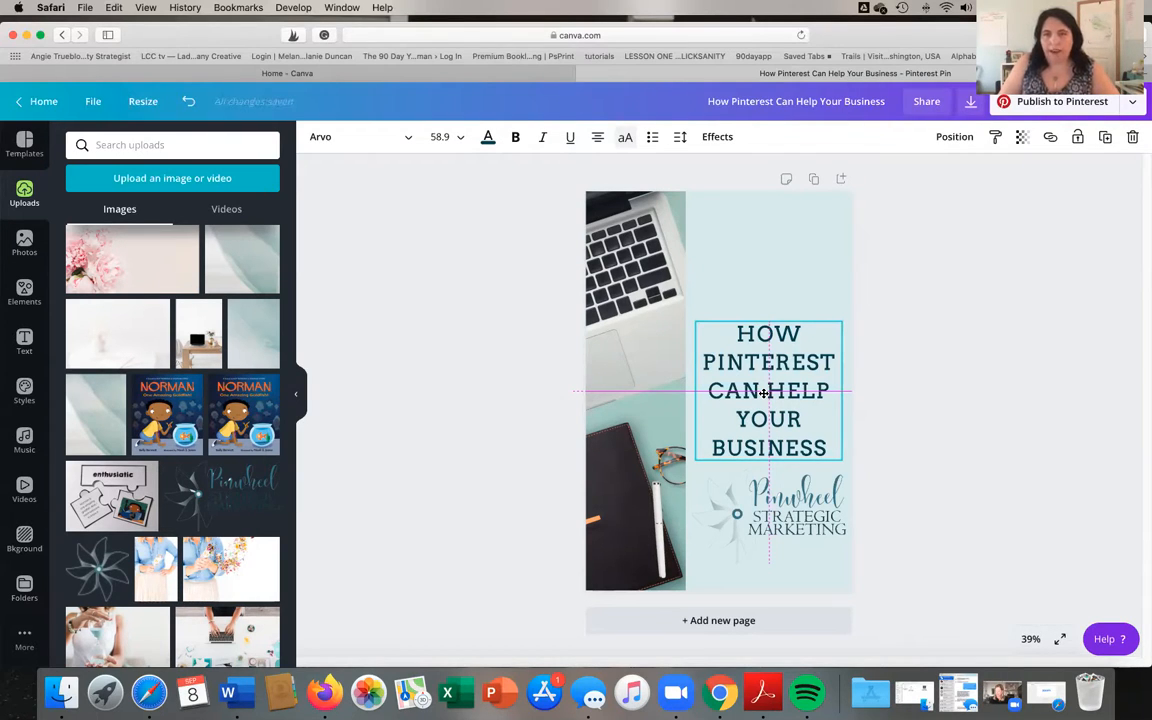
left_click_drag(767, 389, 765, 379)
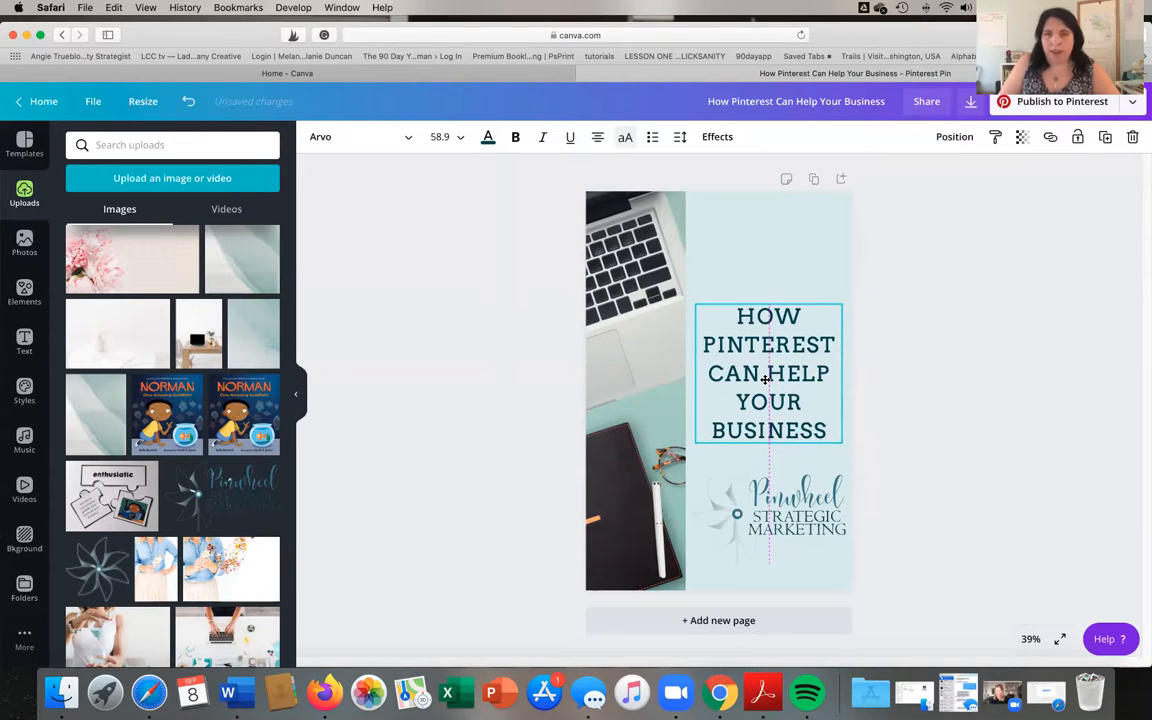
mouse_move(765, 379)
left_mouse_down()
mouse_move(785, 376)
mouse_move(763, 390)
mouse_move(765, 361)
left_mouse_up()
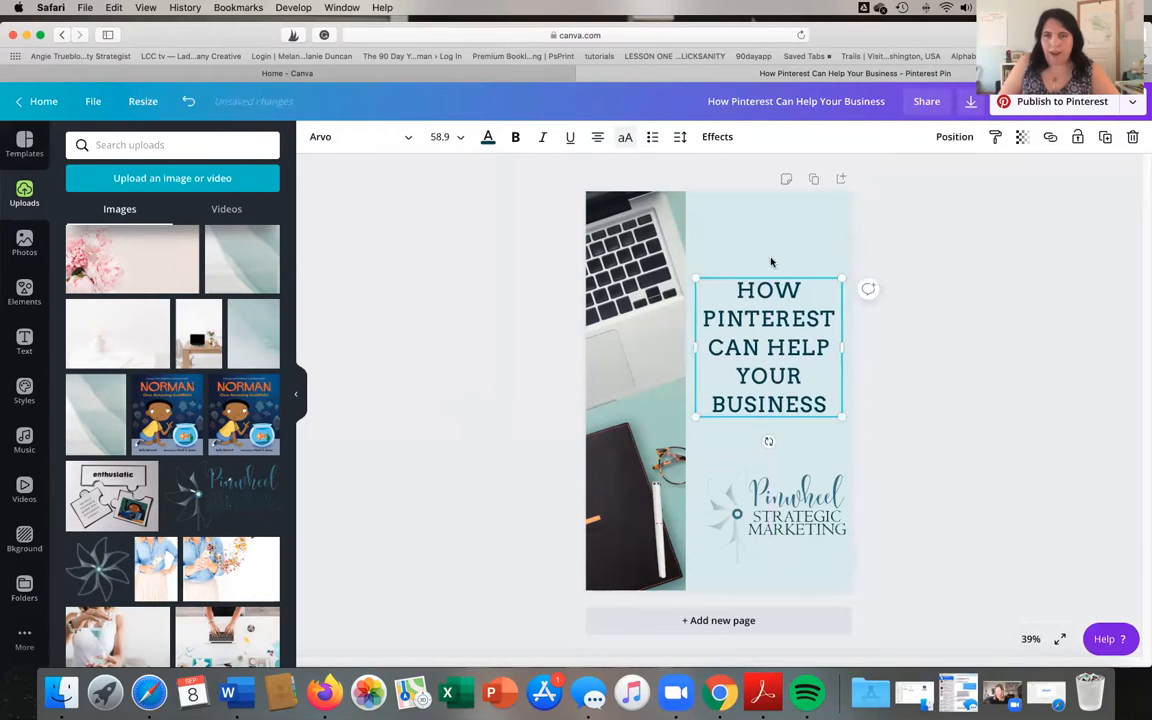
left_click_drag(767, 535, 762, 522)
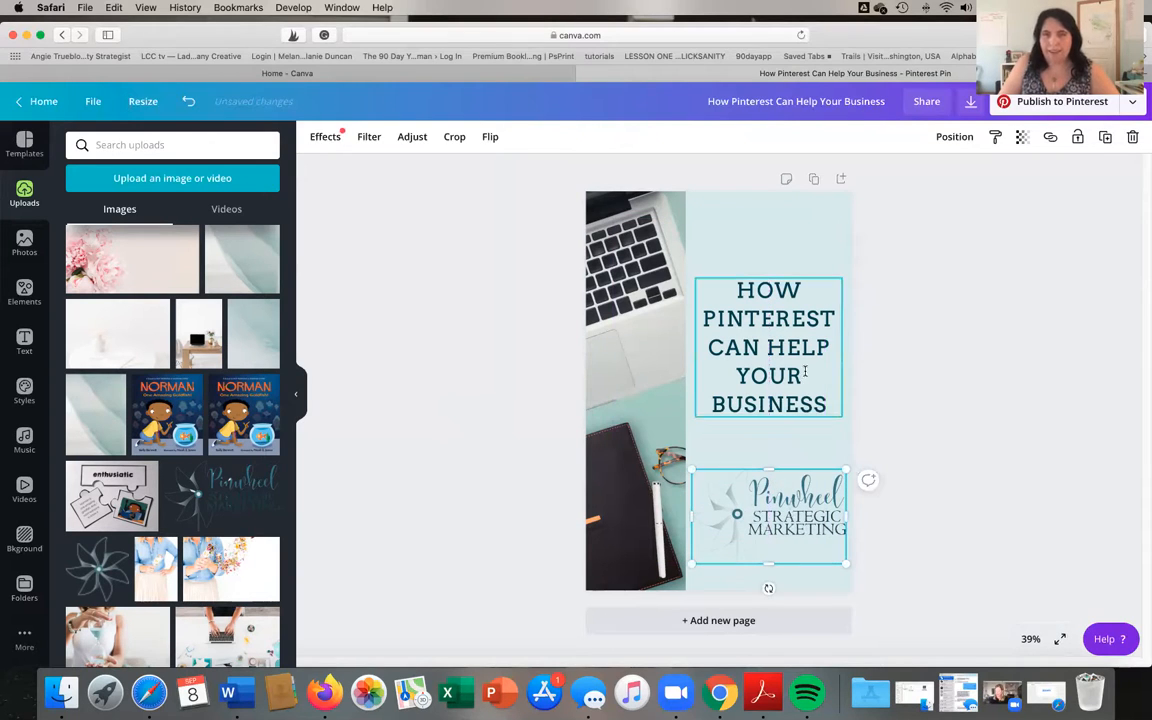
Step: Change the heading's font to Ghisella and turn off its all-caps formatting
left_click(759, 348)
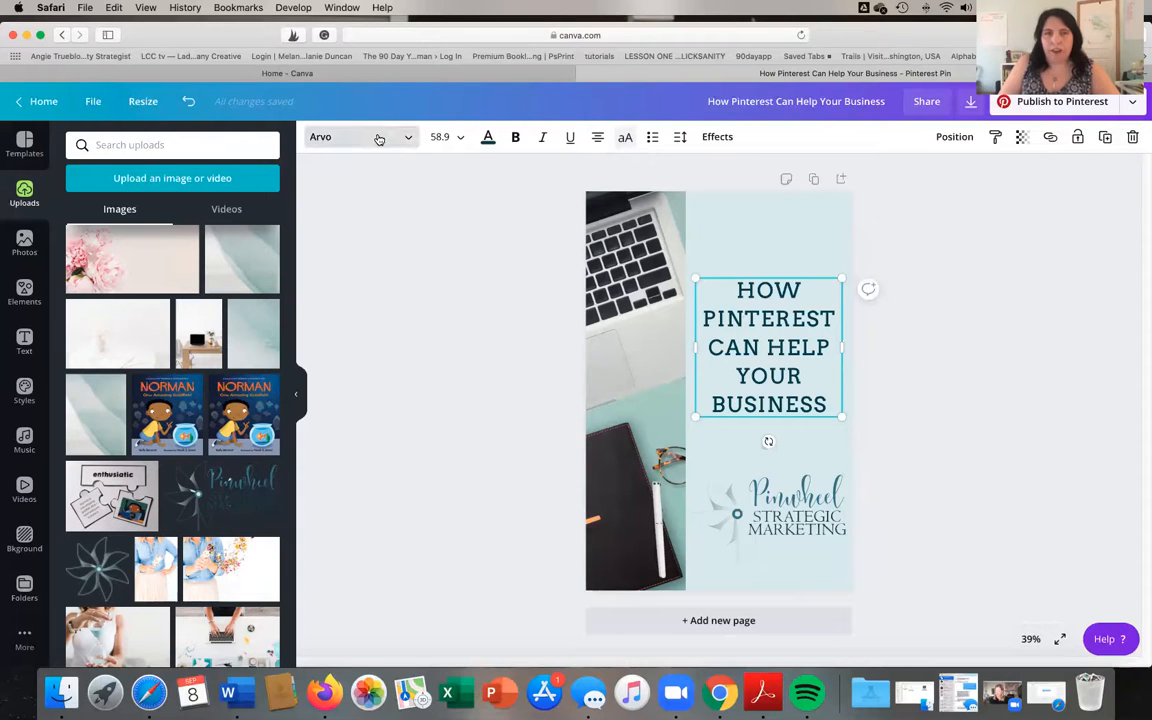
left_click(379, 138)
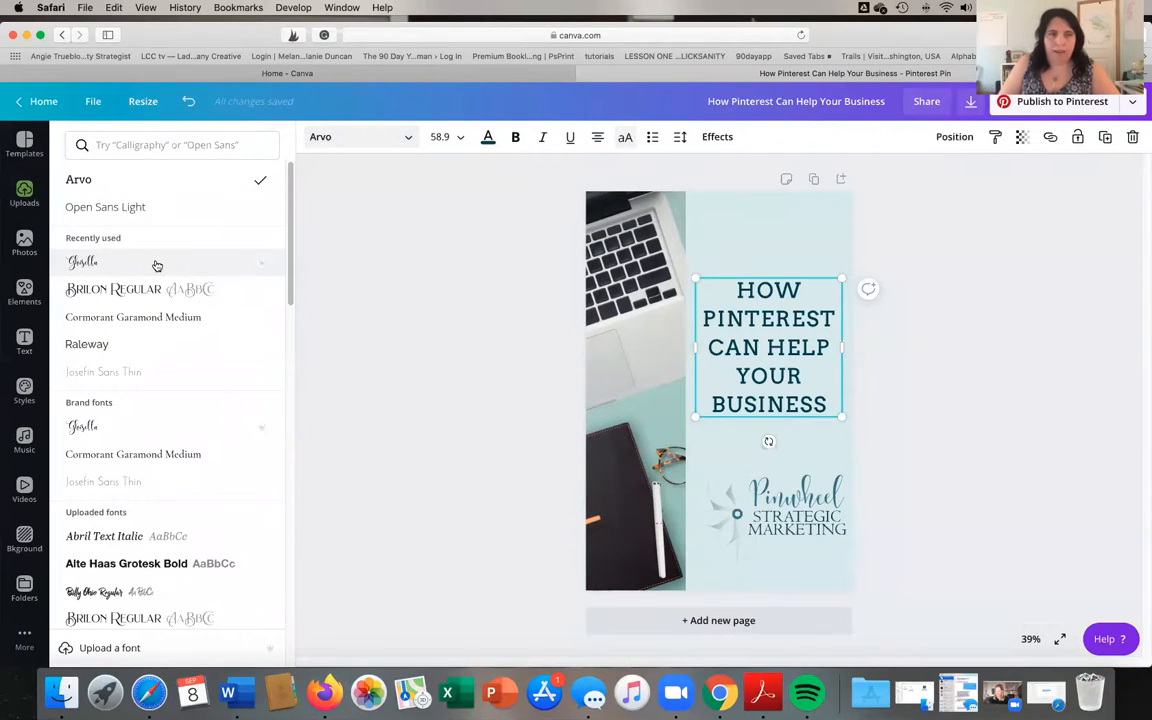
left_click(156, 263)
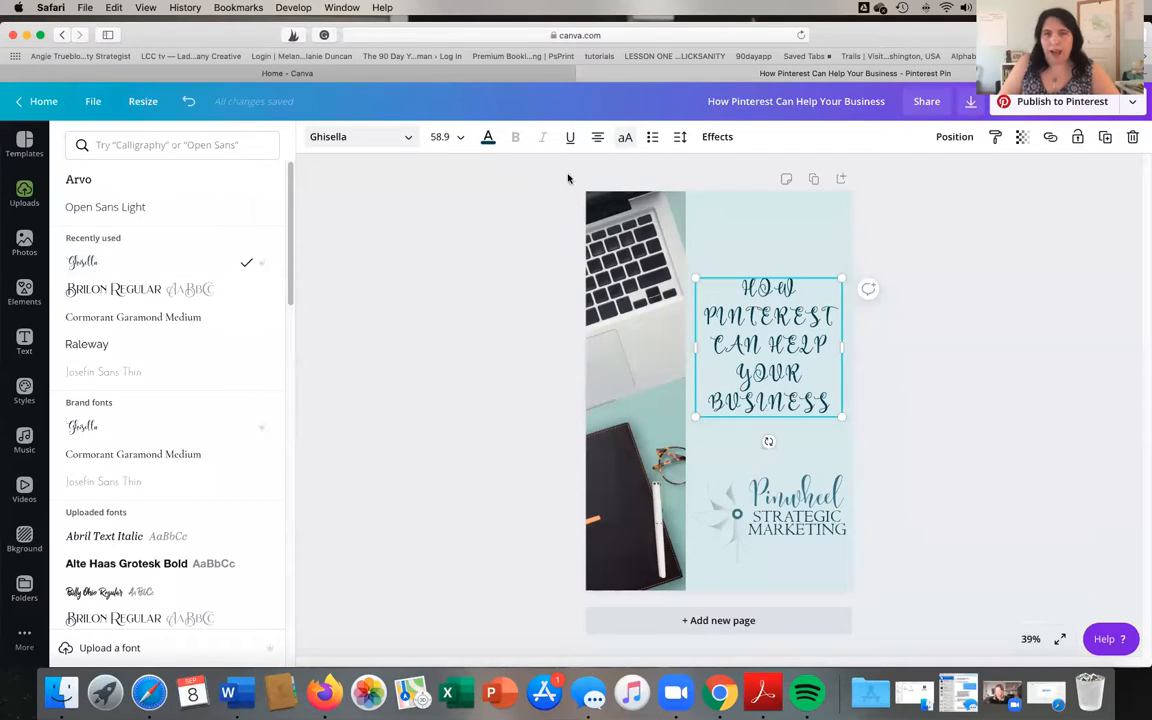
left_click(624, 138)
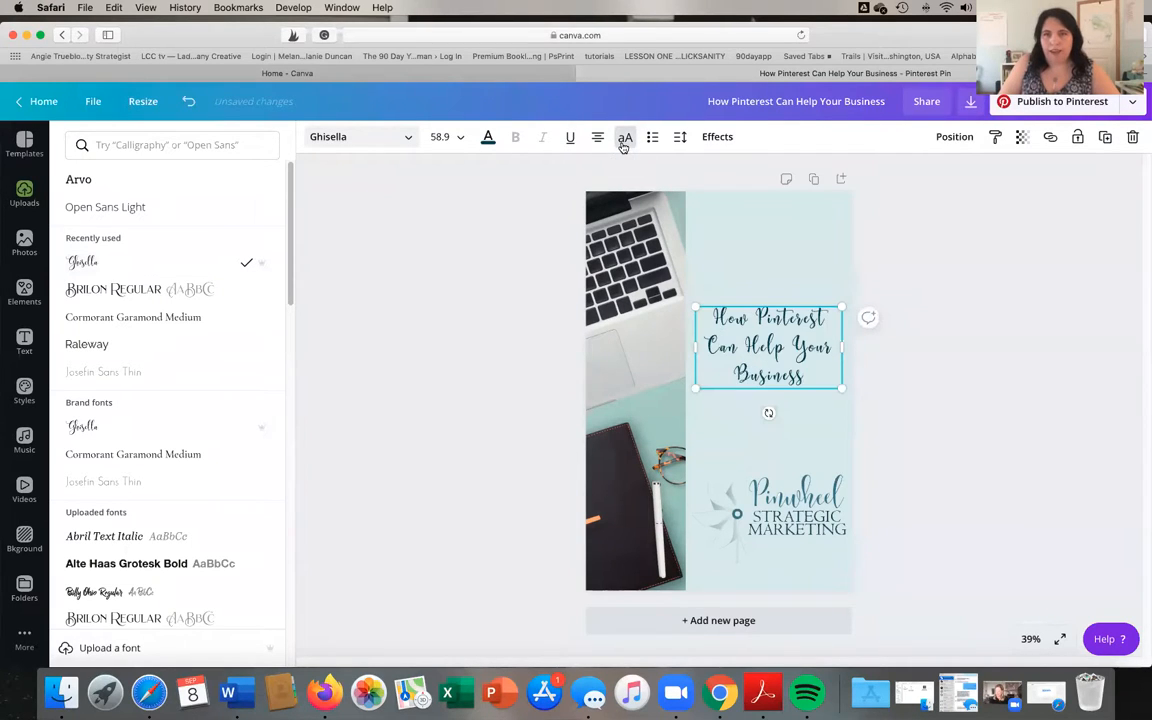
Step: Try the heading at font size 28, then set its font size to 72
double_click(791, 334)
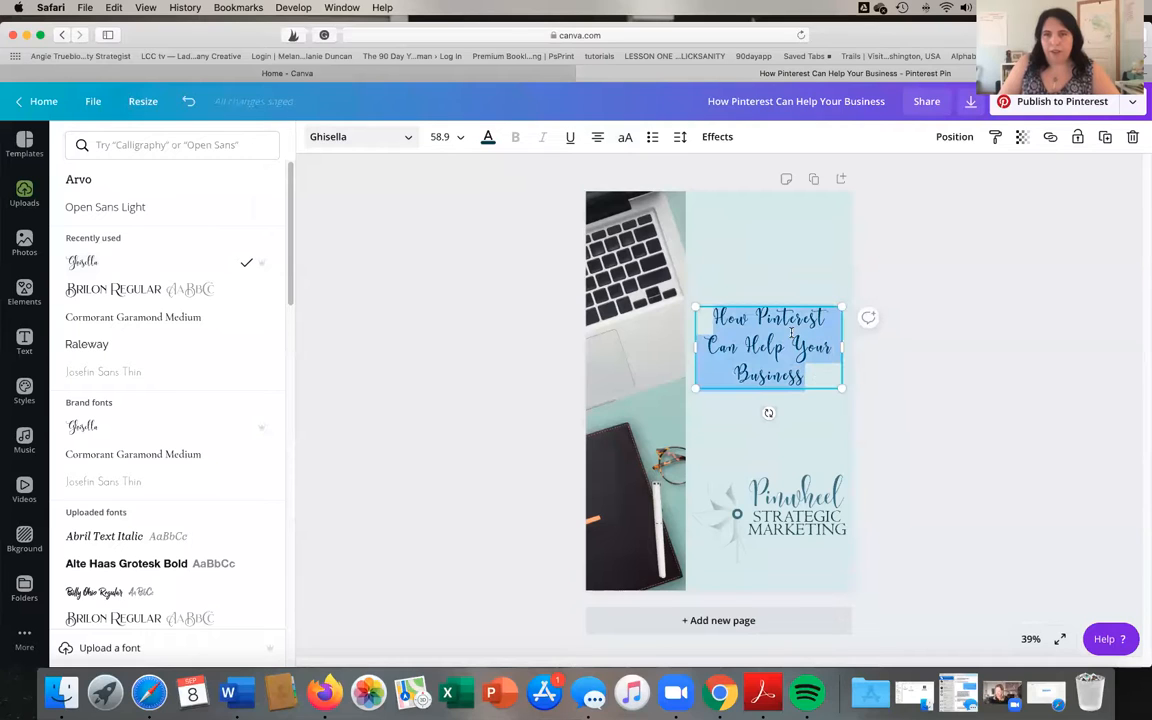
left_click(460, 145)
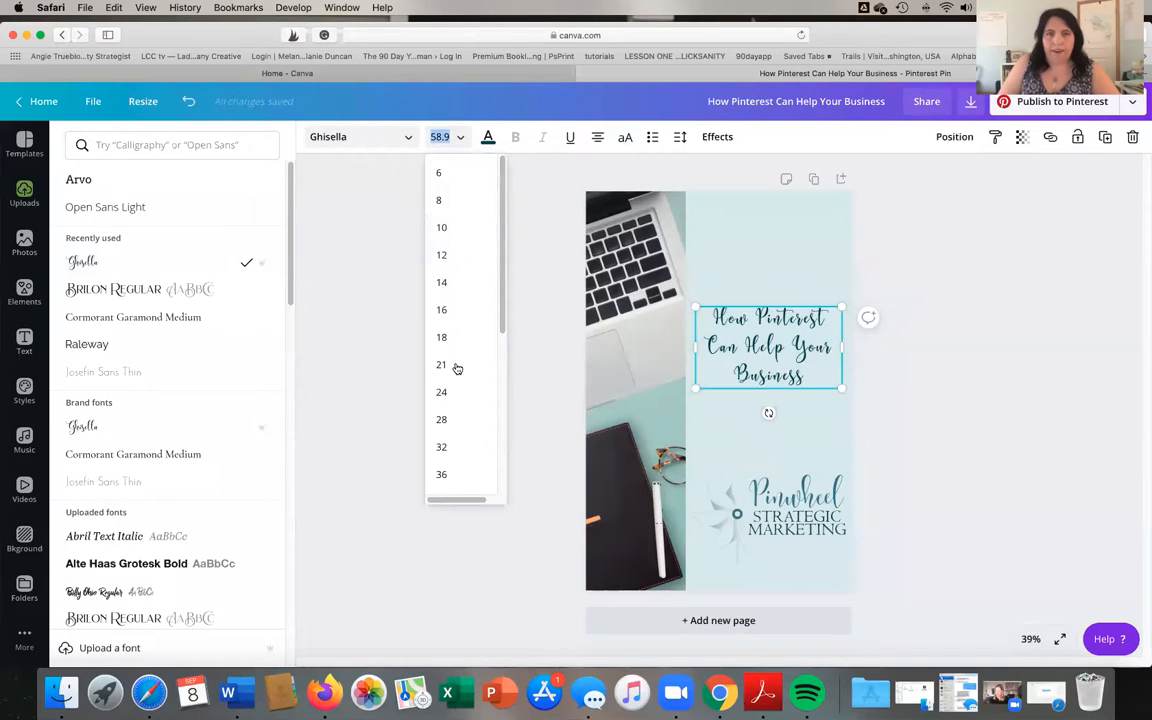
left_click(447, 419)
left_click(447, 140)
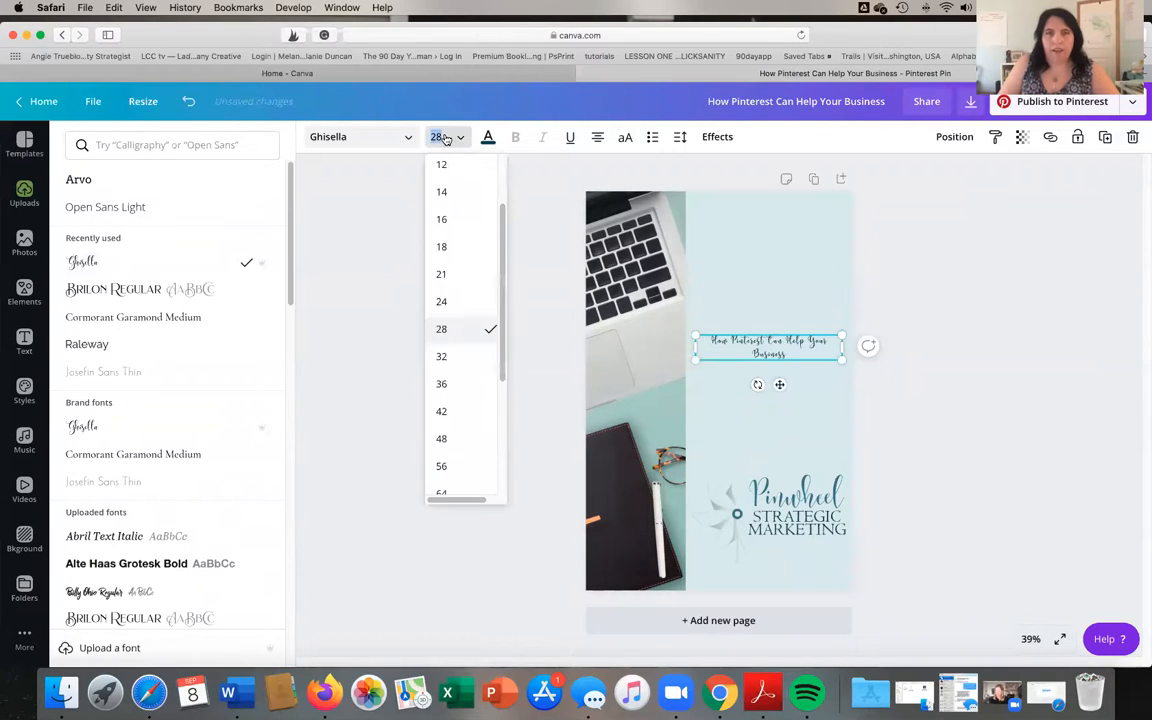
scroll(472, 430, "down", 2)
left_click(459, 457)
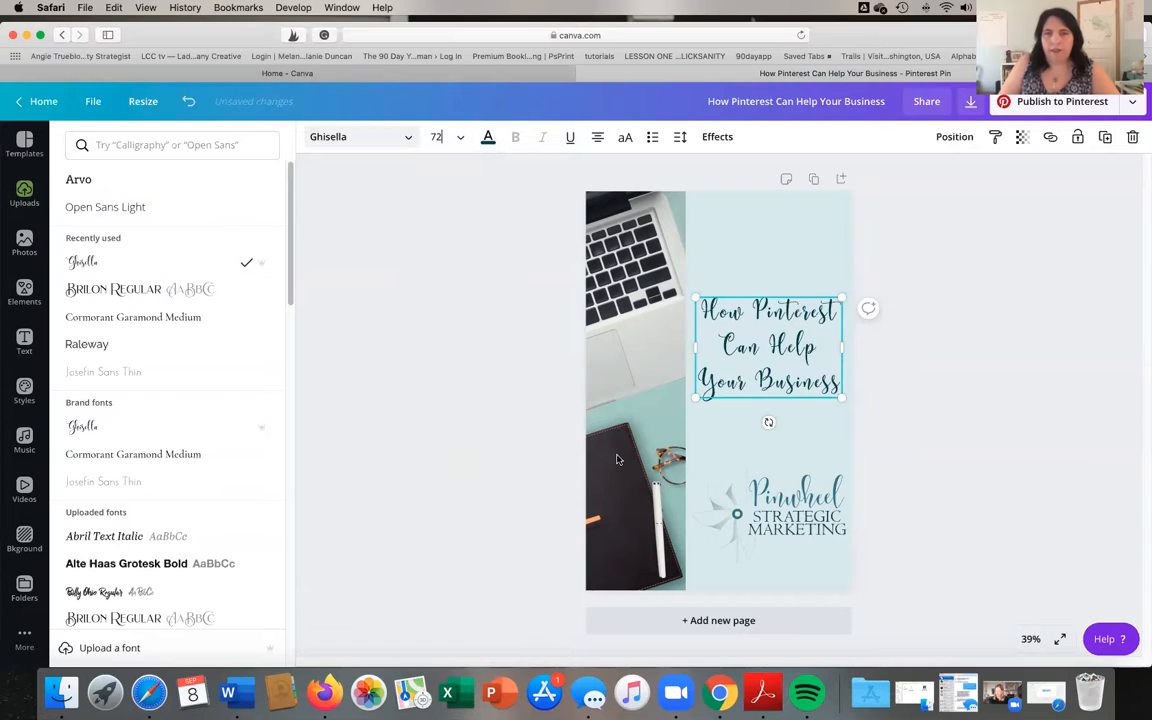
Step: Nudge the Pinwheel Strategic Marketing logo slightly left within the pale blue panel, then deselect it
left_click(781, 523)
left_click_drag(778, 520, 772, 515)
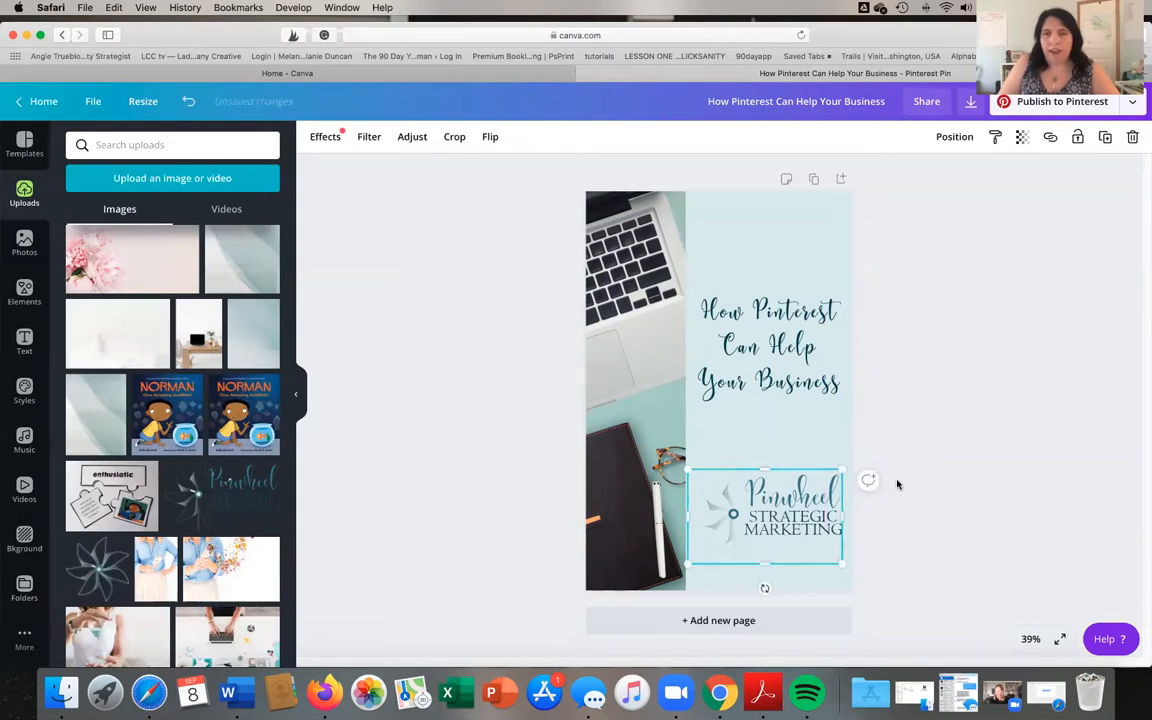
left_click(865, 487)
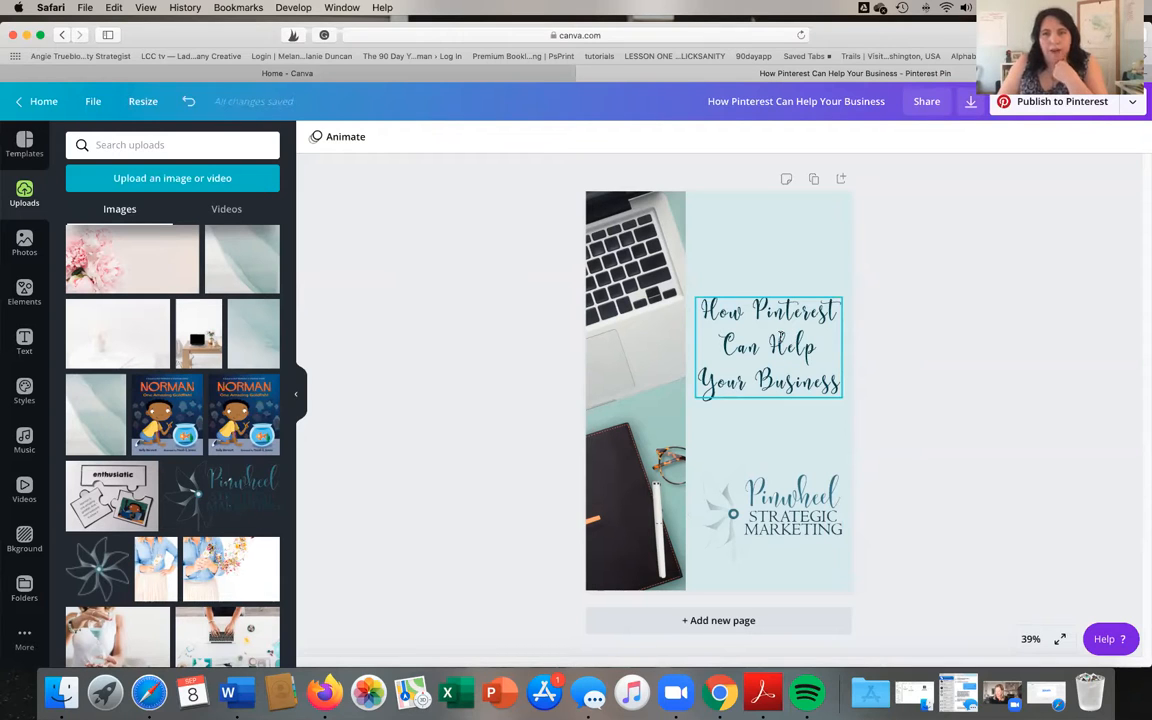
left_click(797, 265)
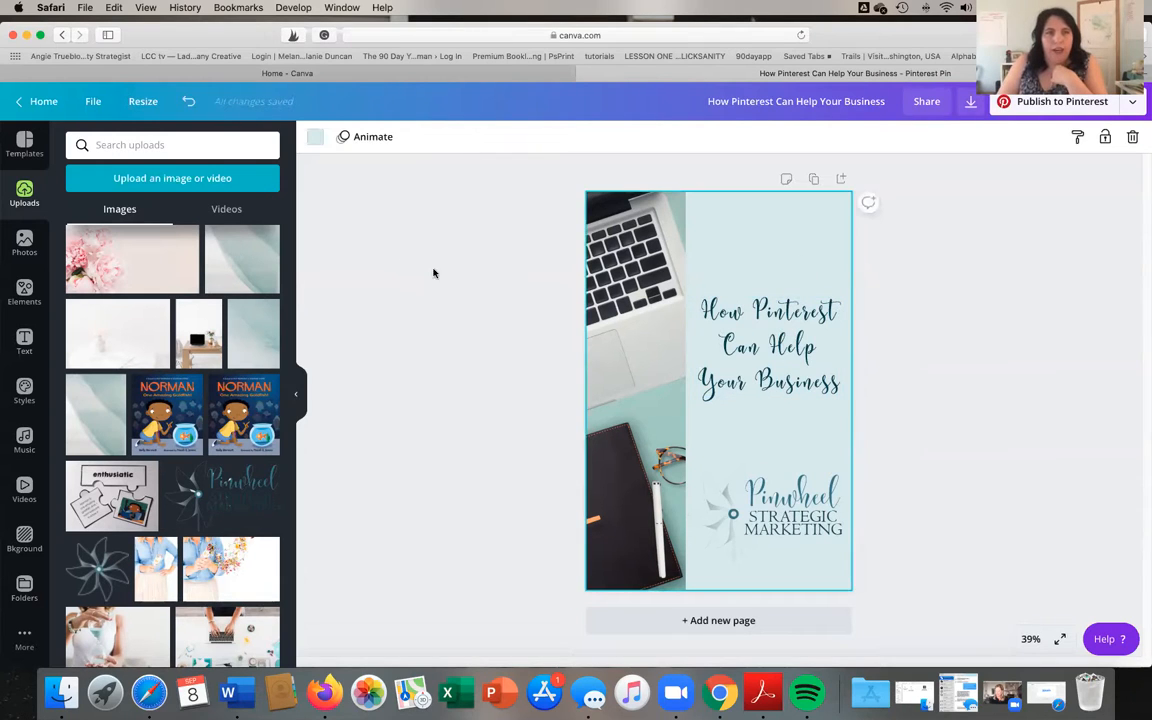
Step: Add a subheading text box and move it above the heading, centred horizontally in the pale blue panel
left_click(28, 289)
left_click(22, 343)
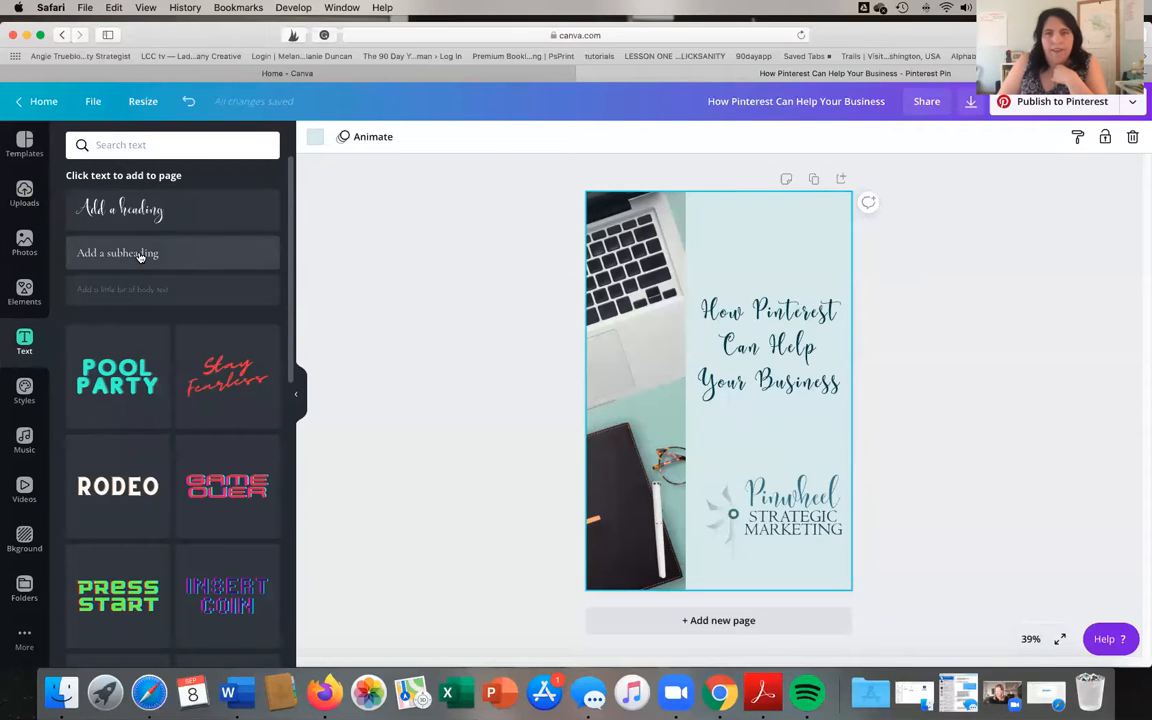
left_click(140, 256)
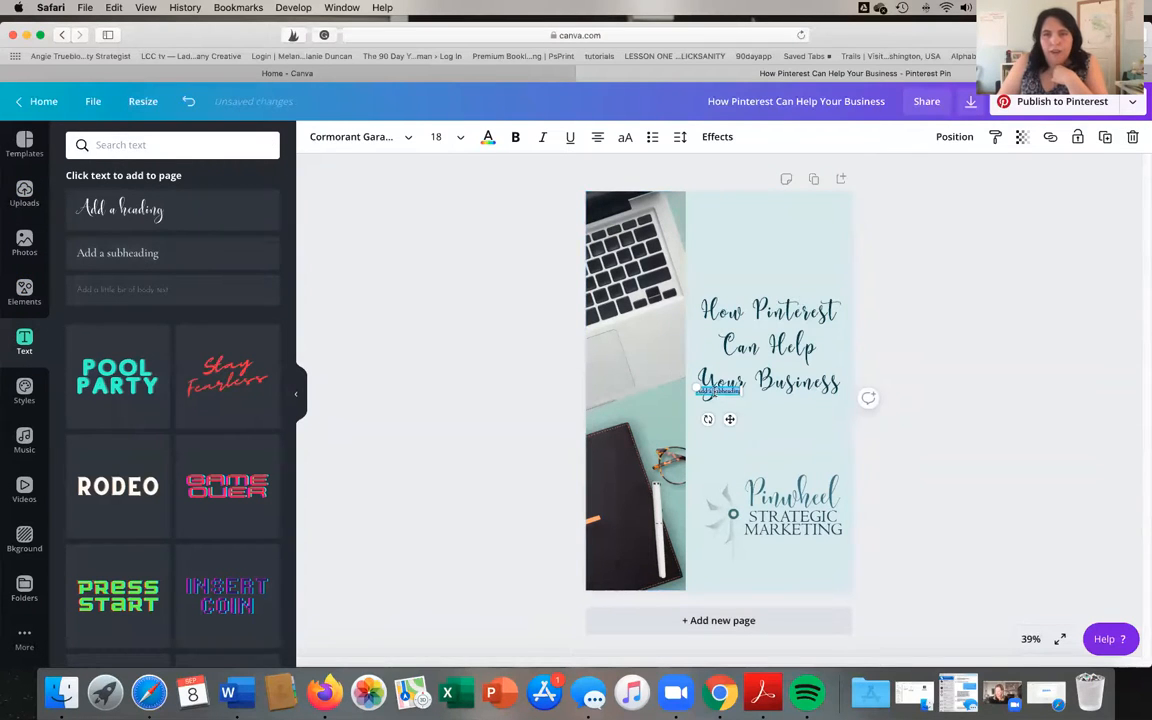
left_click(745, 420)
left_click(721, 391)
left_click_drag(721, 391, 728, 314)
left_click_drag(770, 233, 775, 232)
double_click(776, 232)
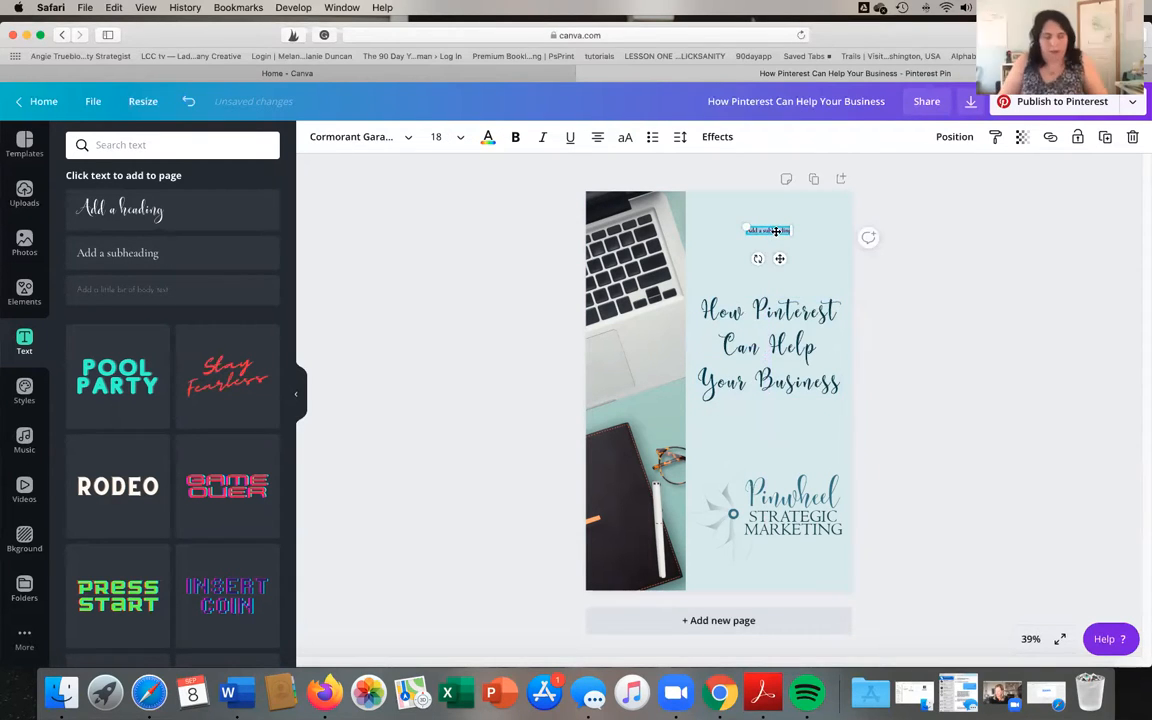
type("www.pinwhe")
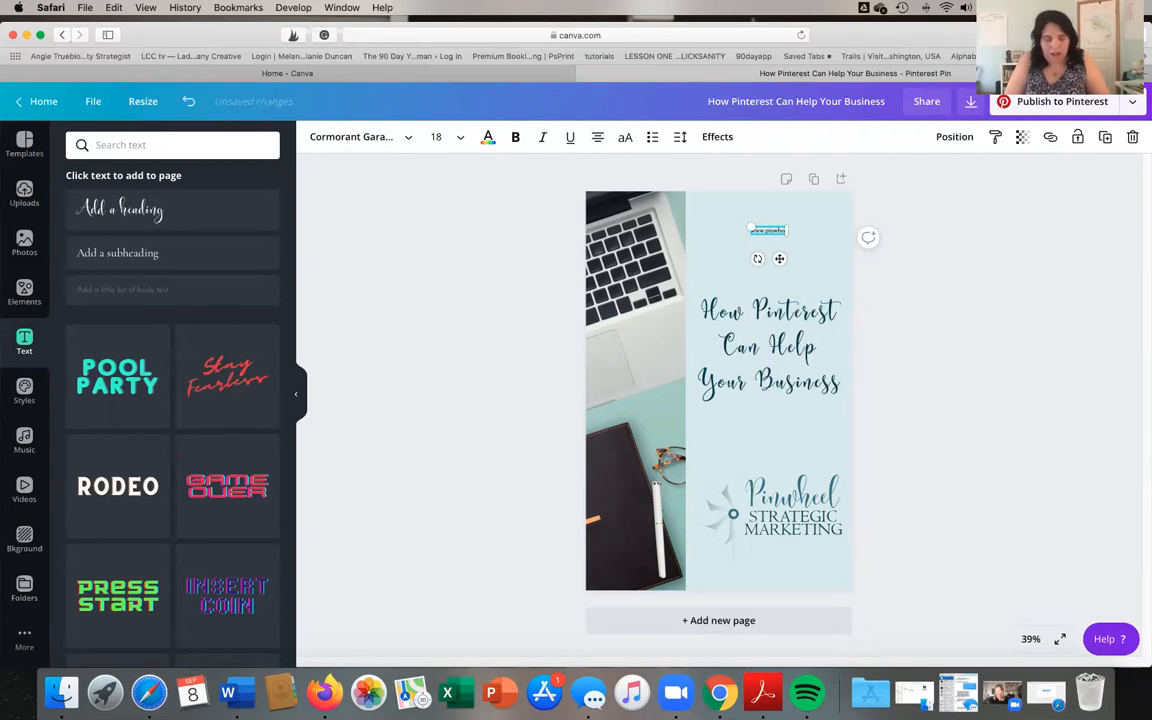
type("elstrateg")
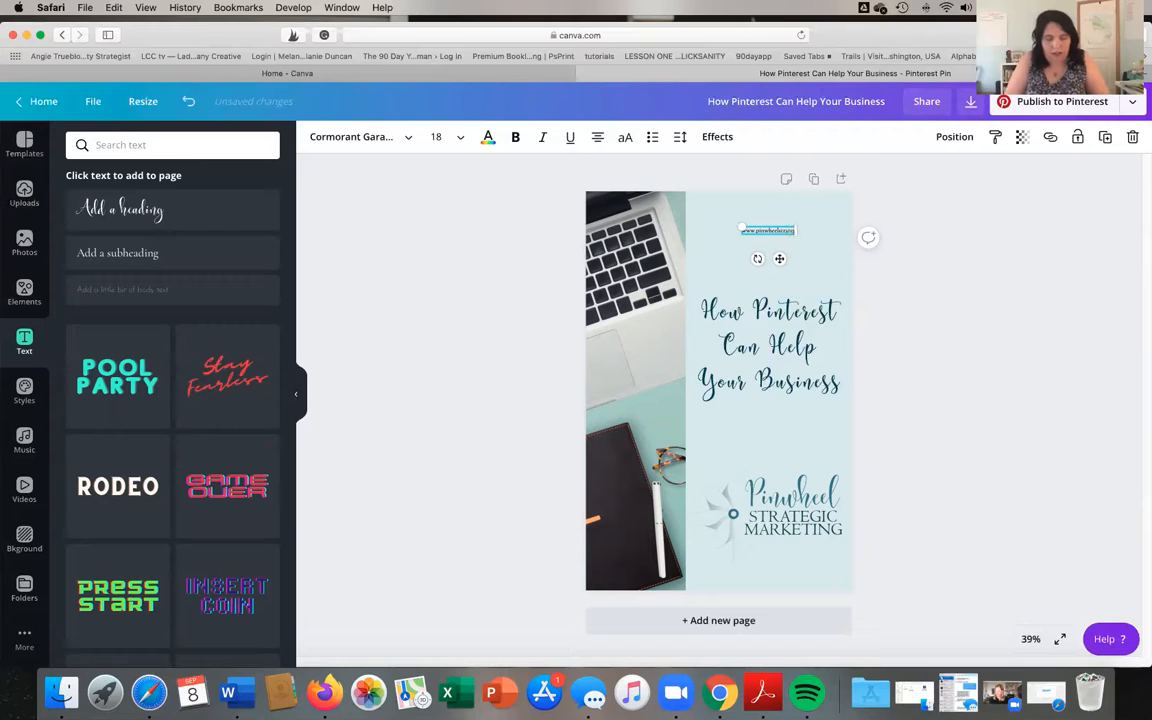
type("icmarketing.com")
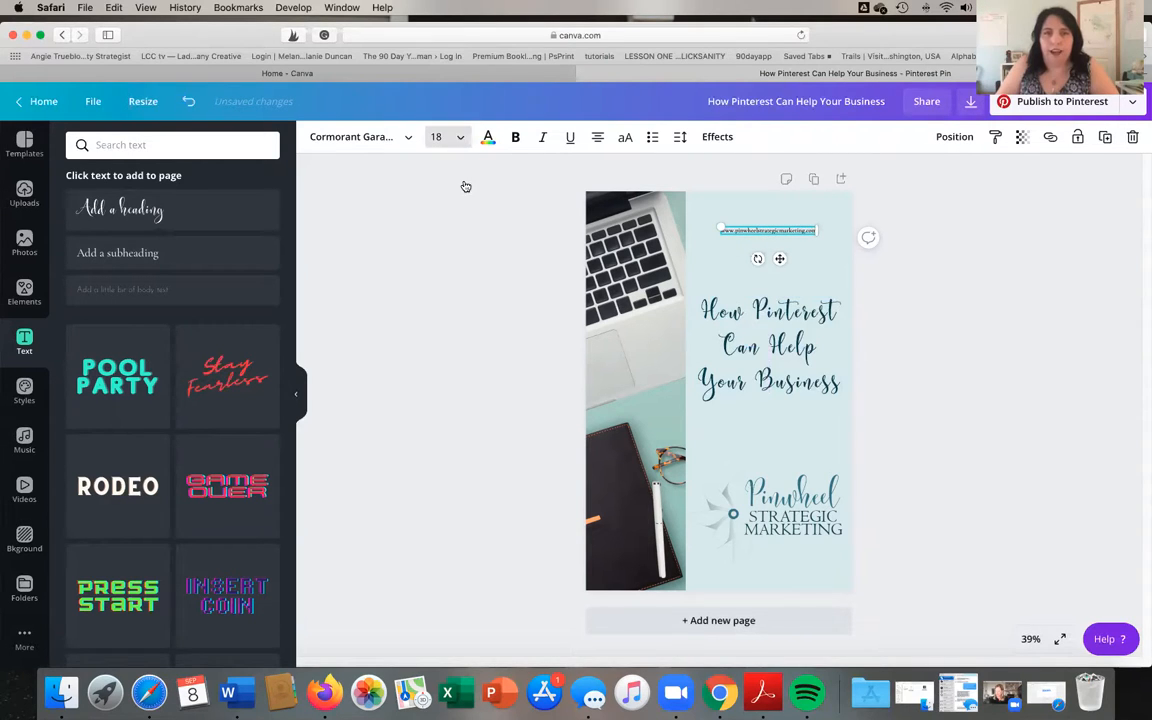
Step: Set the web address to font size 64 and widen its text box to about 617 across the pale blue panel
left_click(440, 136)
scroll(457, 466, "down", 3)
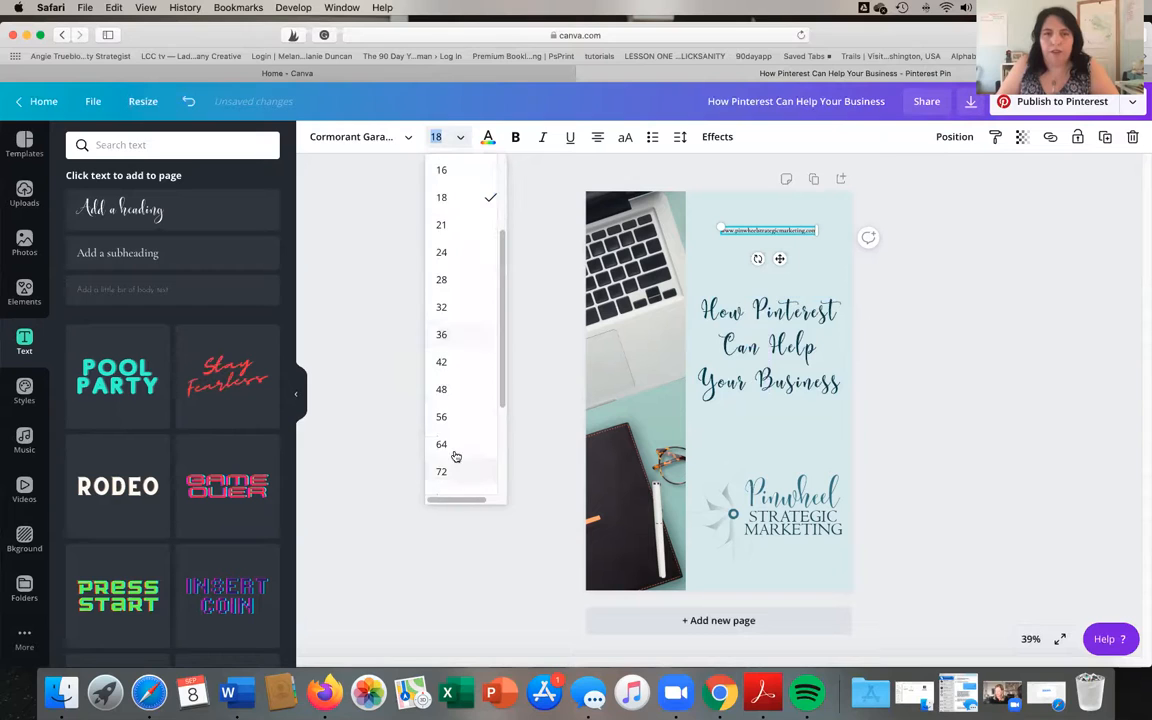
left_click(456, 446)
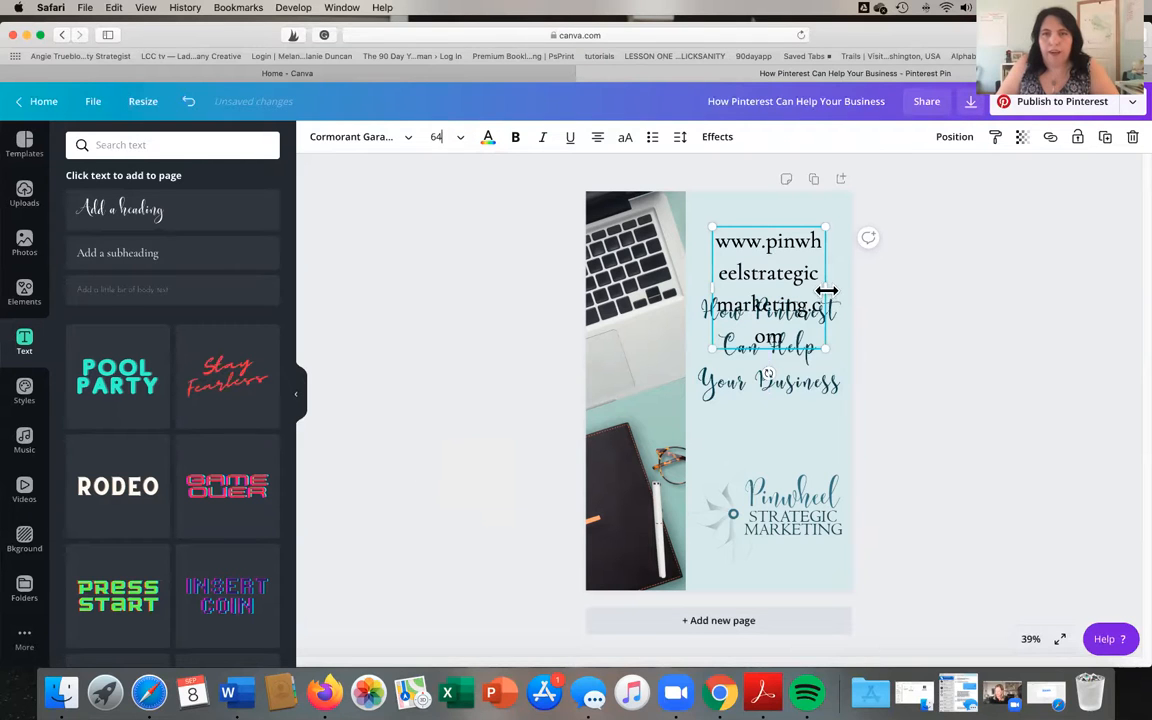
left_click_drag(832, 288, 851, 283)
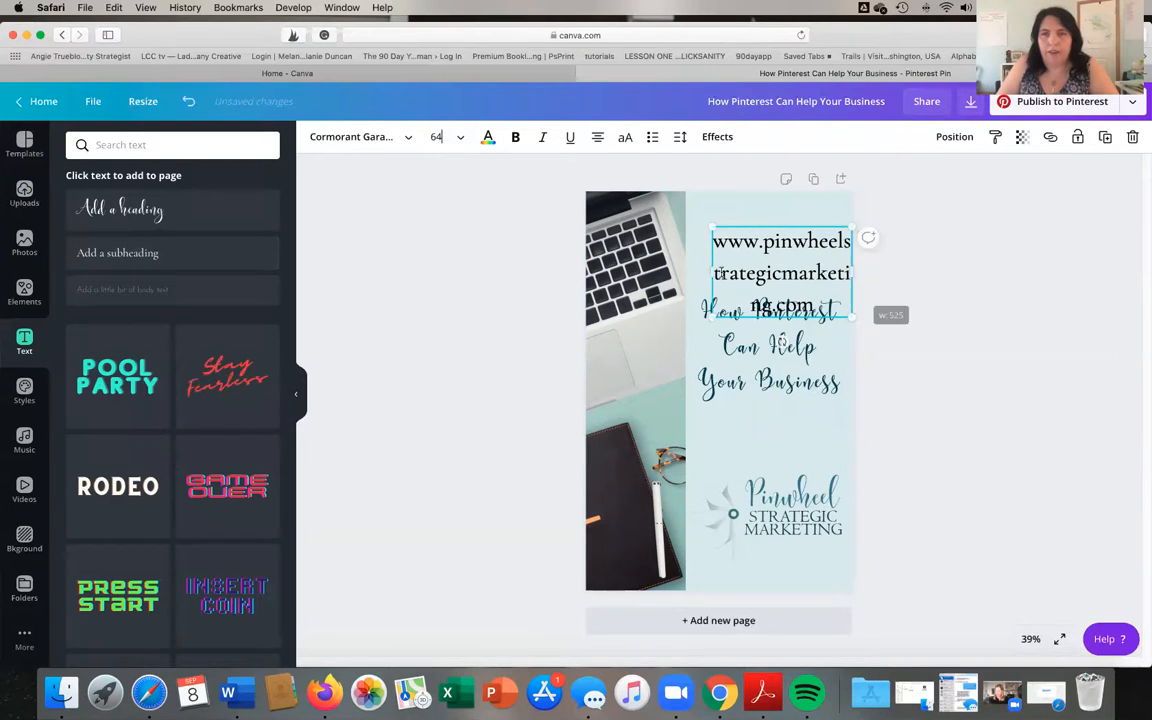
left_click_drag(707, 273, 686, 271)
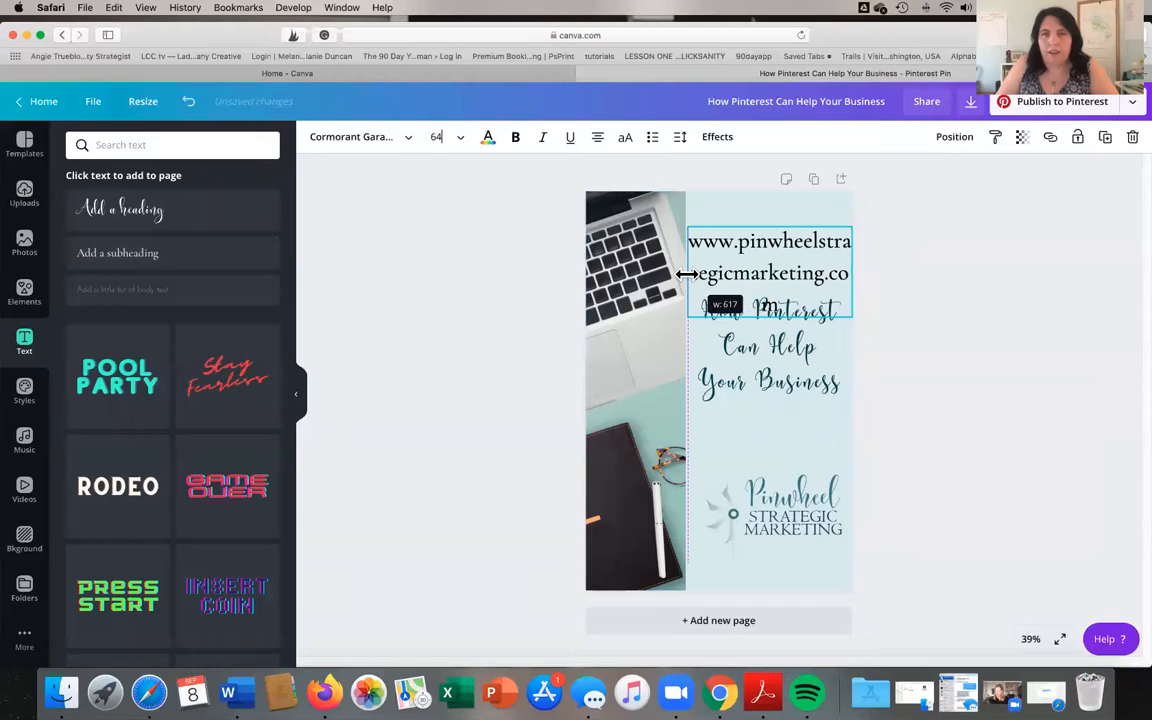
Step: Try the web address at font size 36, then set it to 28 to fit on one line
left_click(461, 140)
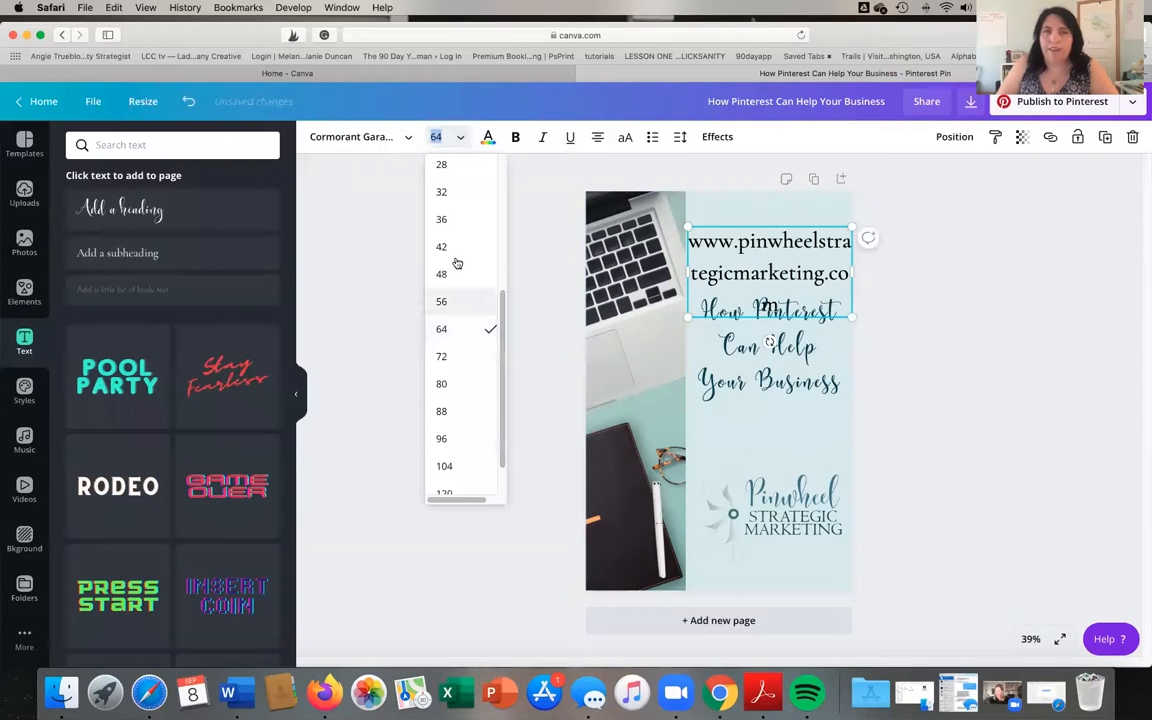
left_click(442, 220)
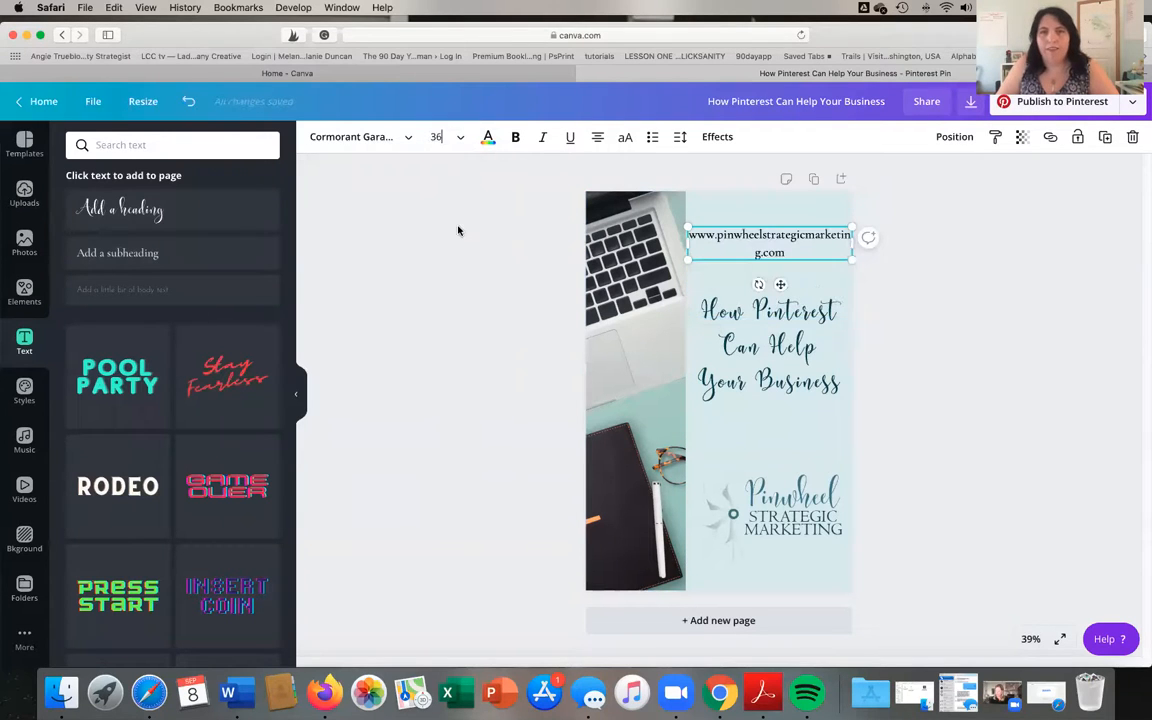
left_click(437, 137)
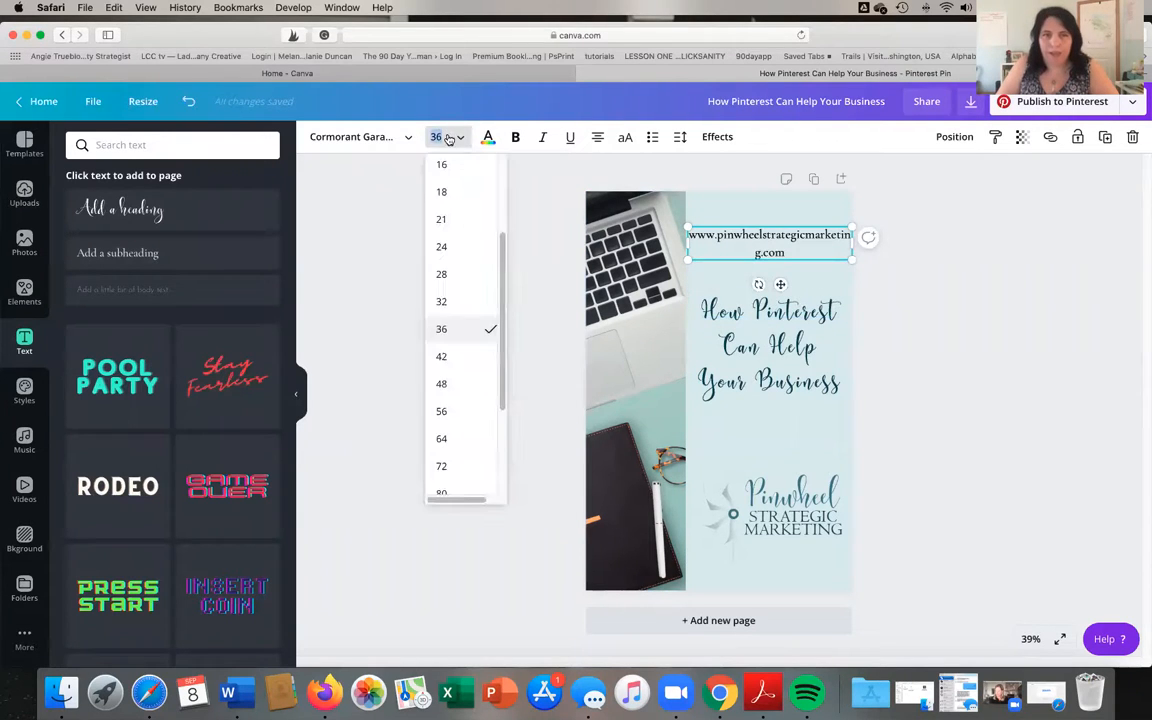
left_click(442, 275)
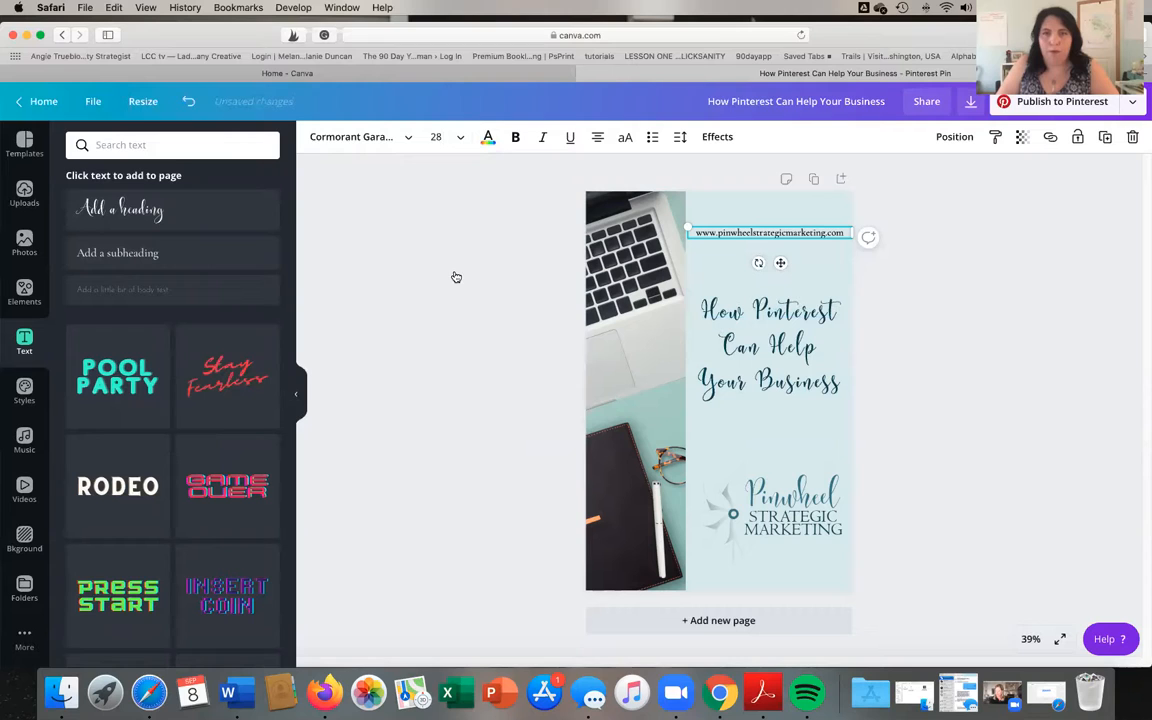
left_click(905, 271)
Step: Set the web address's text colour to the dark teal of the Pinwheel palette
left_click(778, 232)
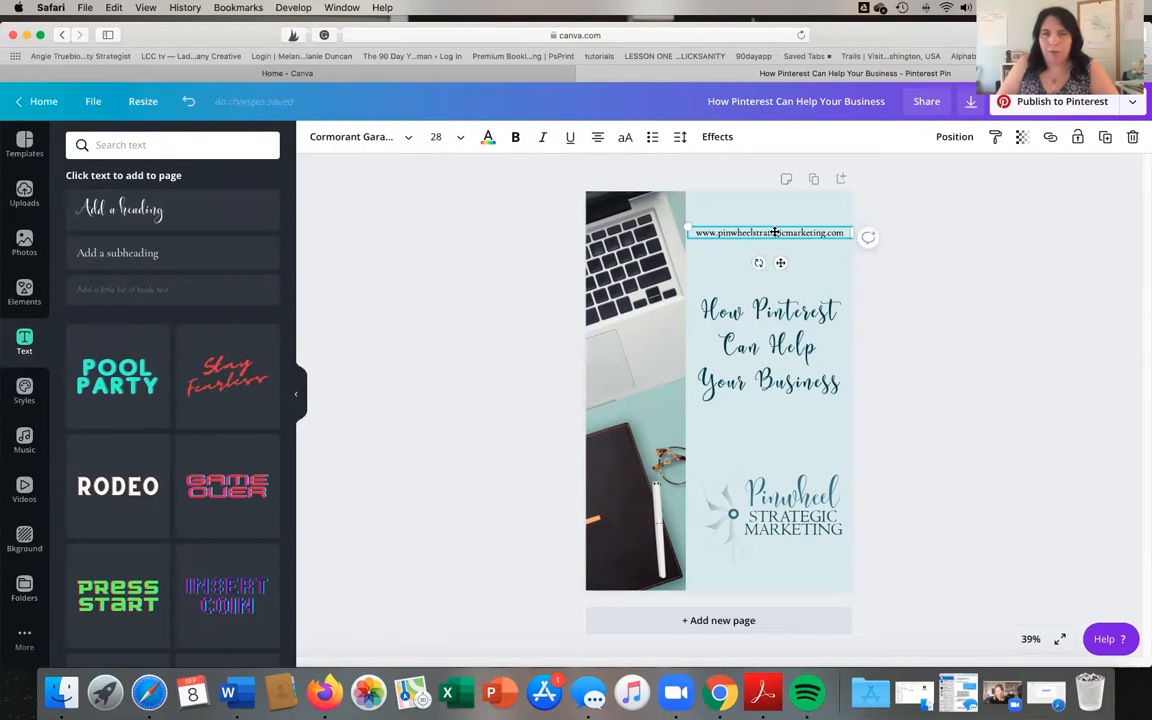
left_click(948, 366)
left_click(780, 378)
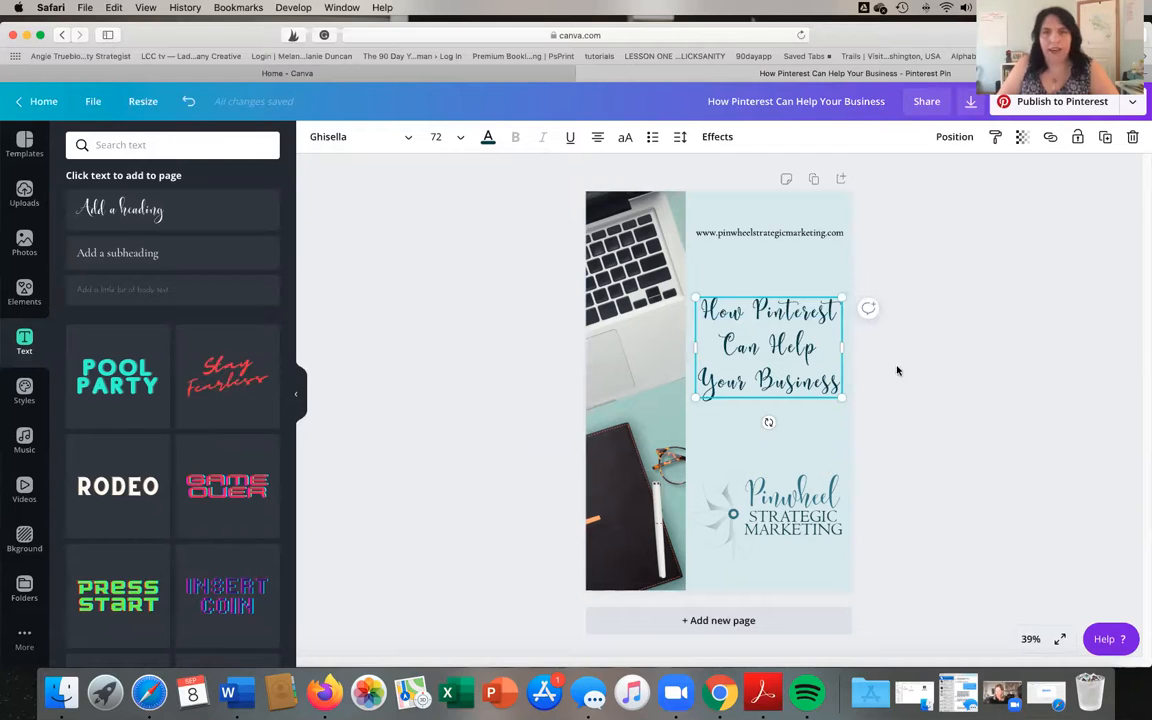
left_click(740, 232)
left_click(459, 140)
left_click(488, 137)
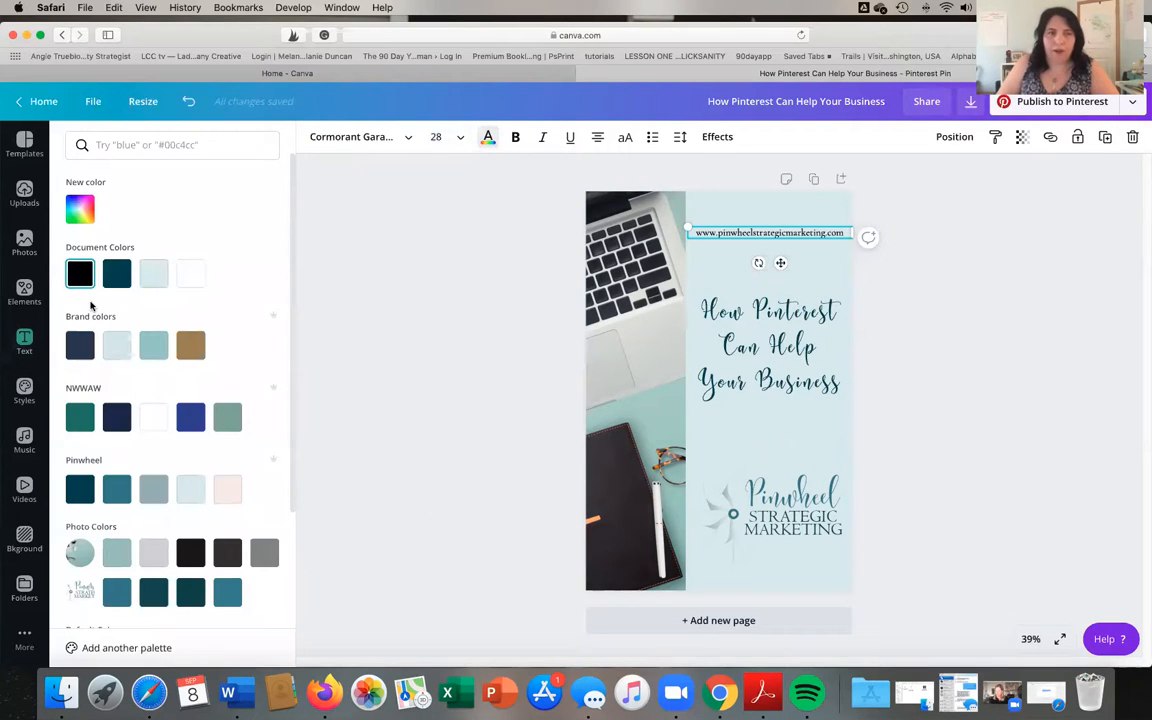
left_click(79, 488)
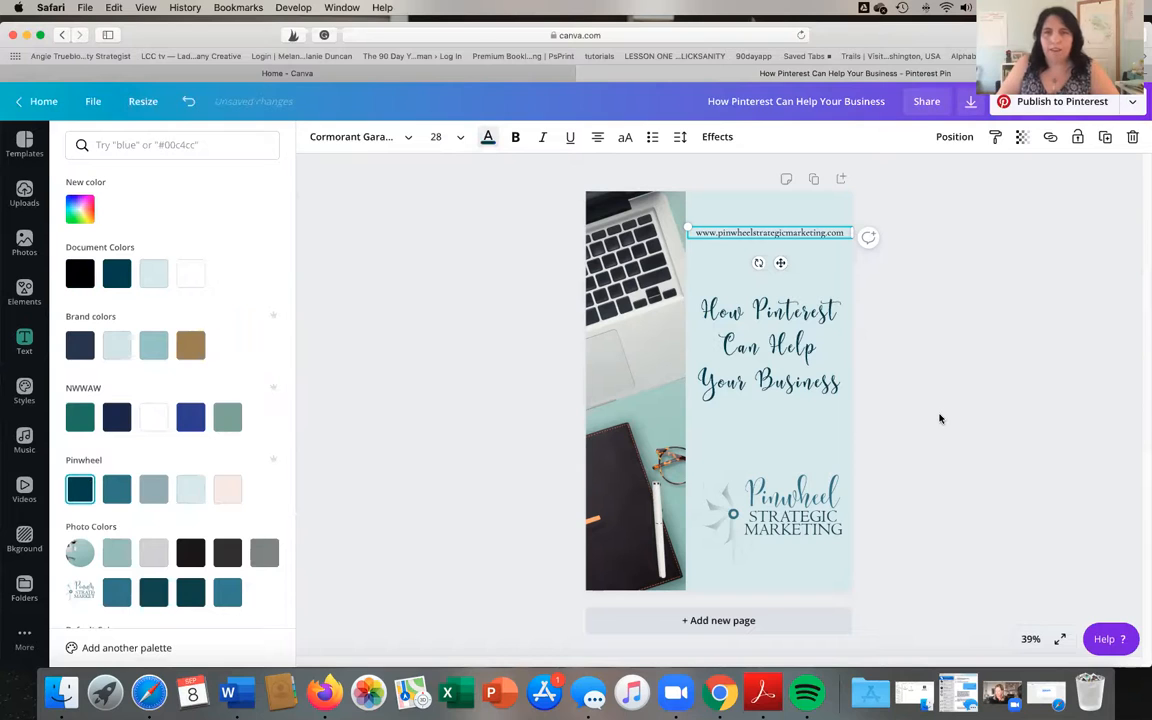
left_click(940, 419)
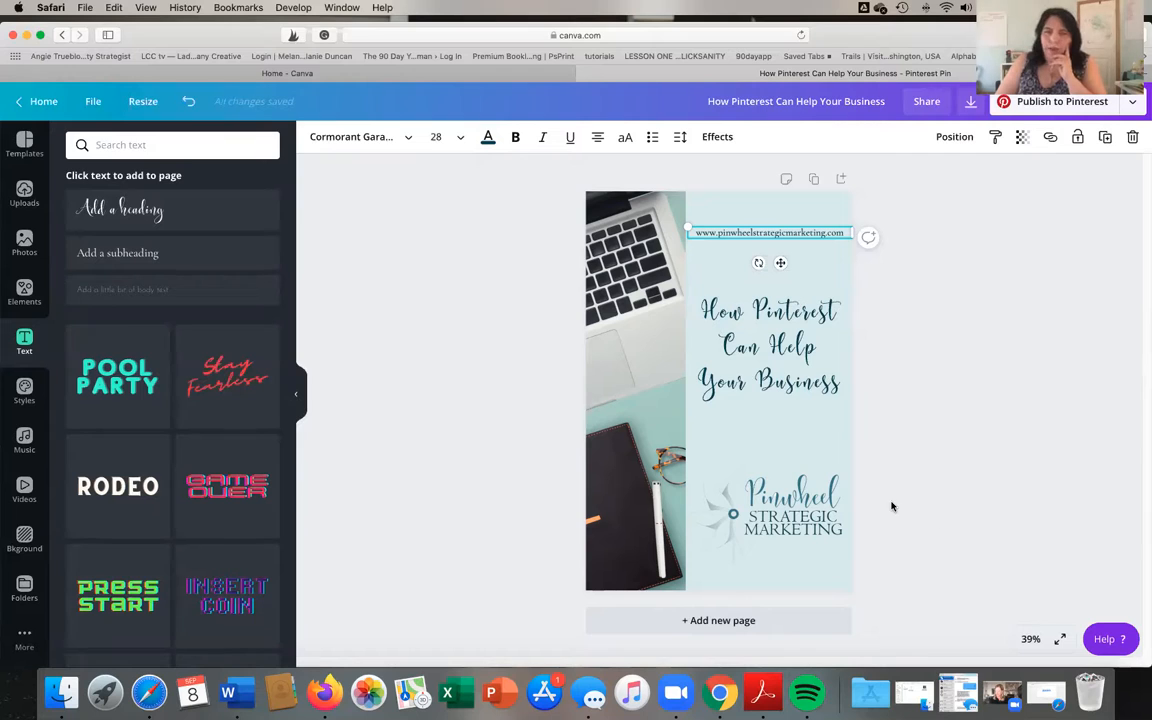
Step: Download the pin as a PNG at size 1x without compression, and dismiss the saved-design message
left_click(969, 104)
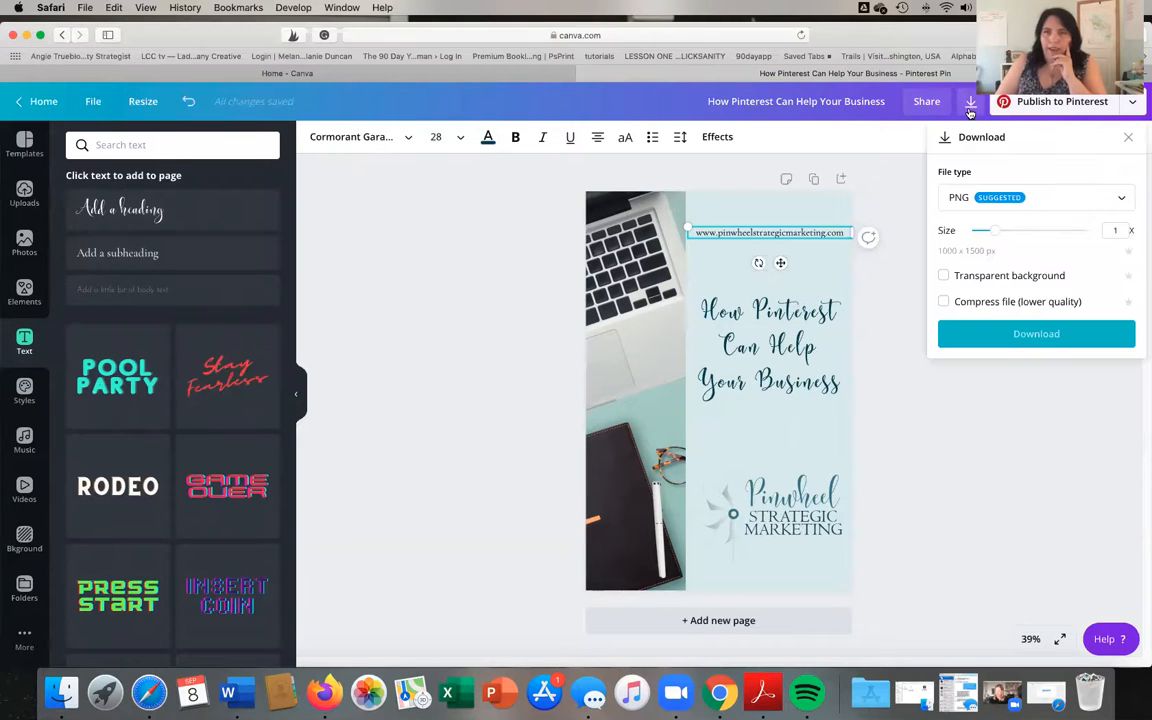
left_click(967, 203)
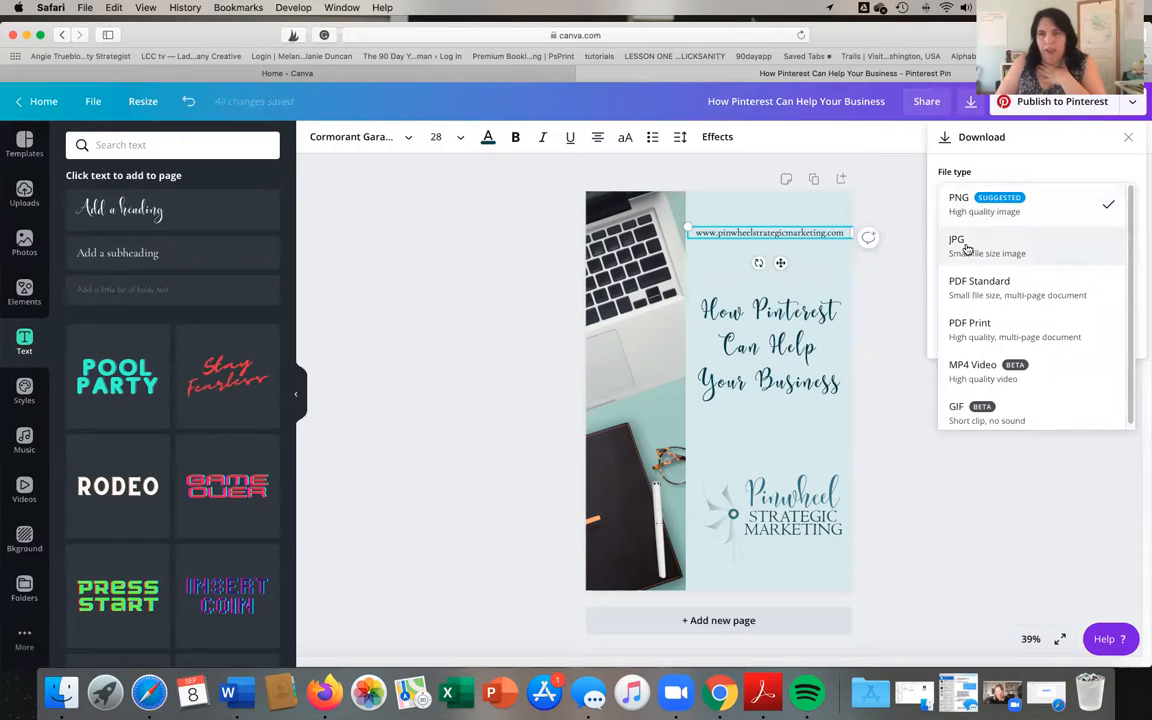
left_click(968, 206)
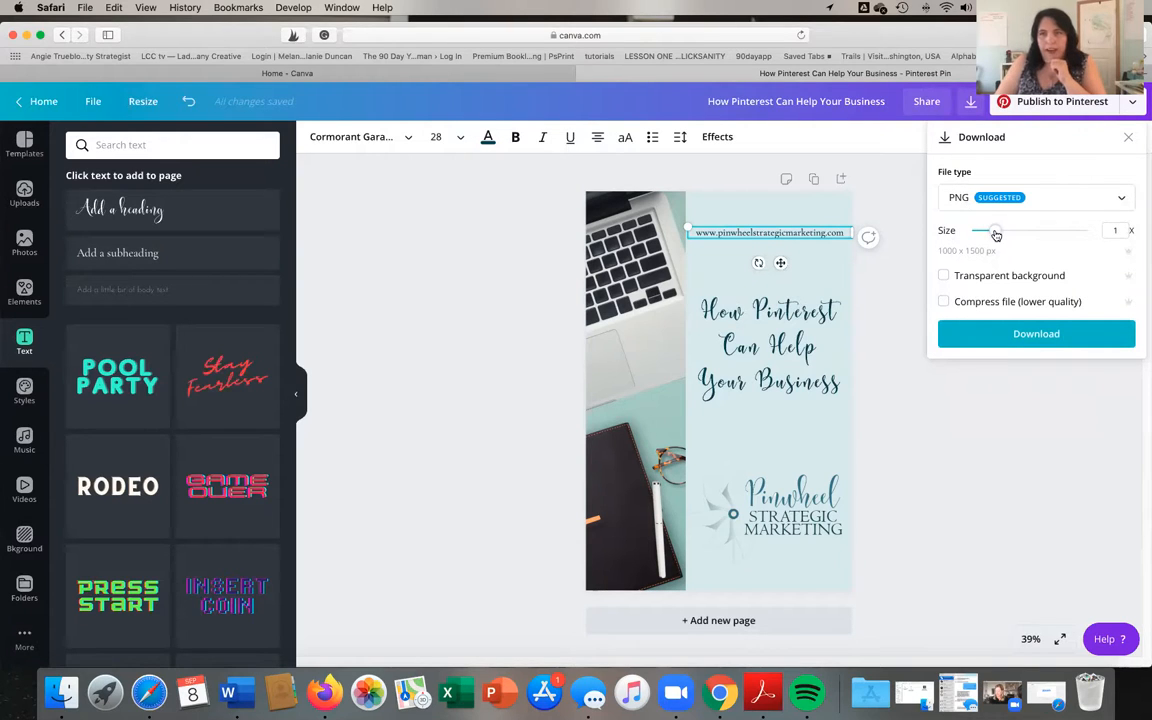
left_click(944, 302)
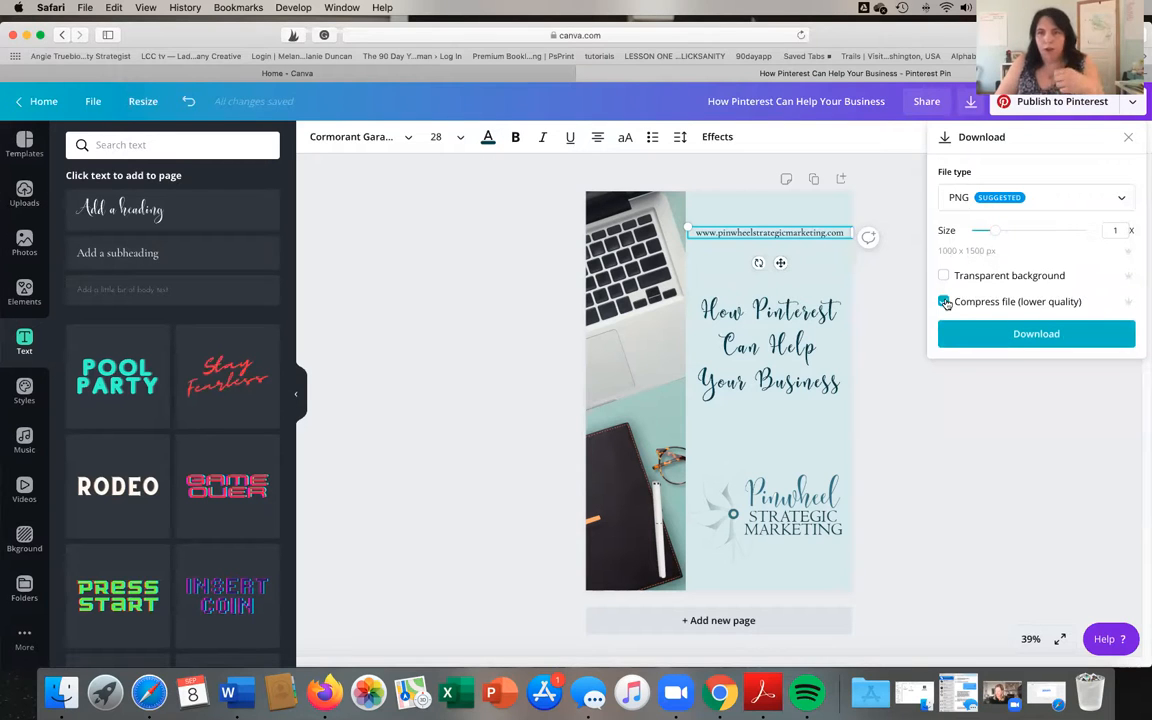
left_click(944, 302)
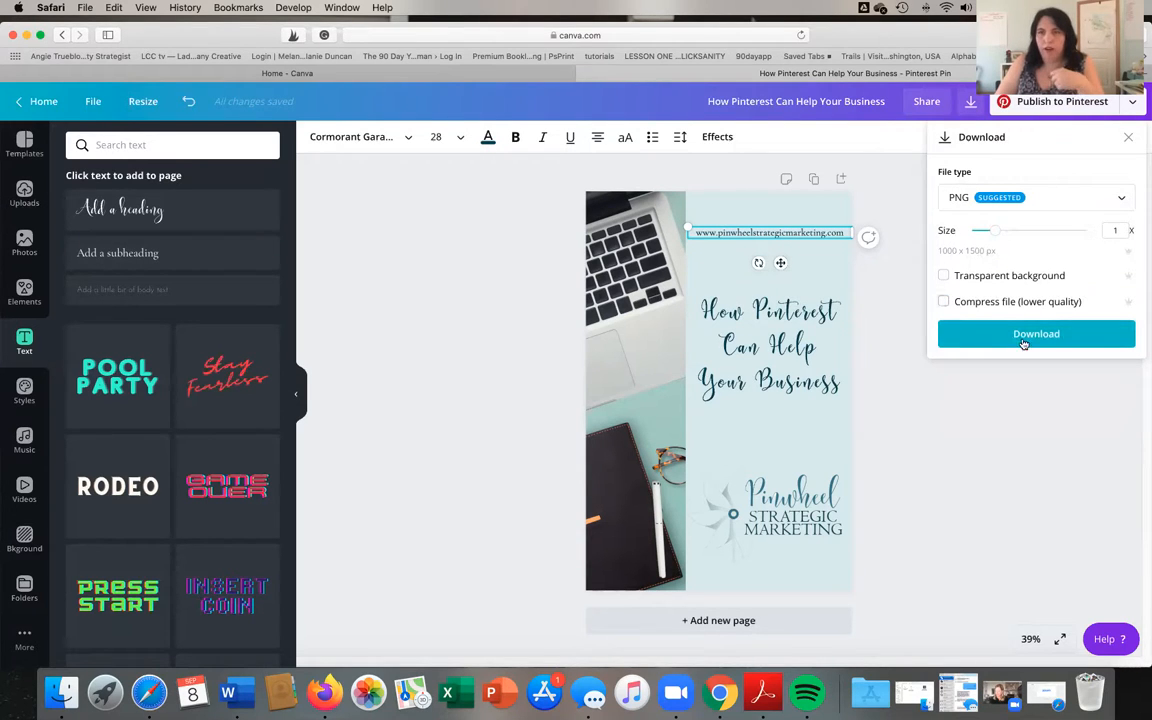
left_click(1013, 336)
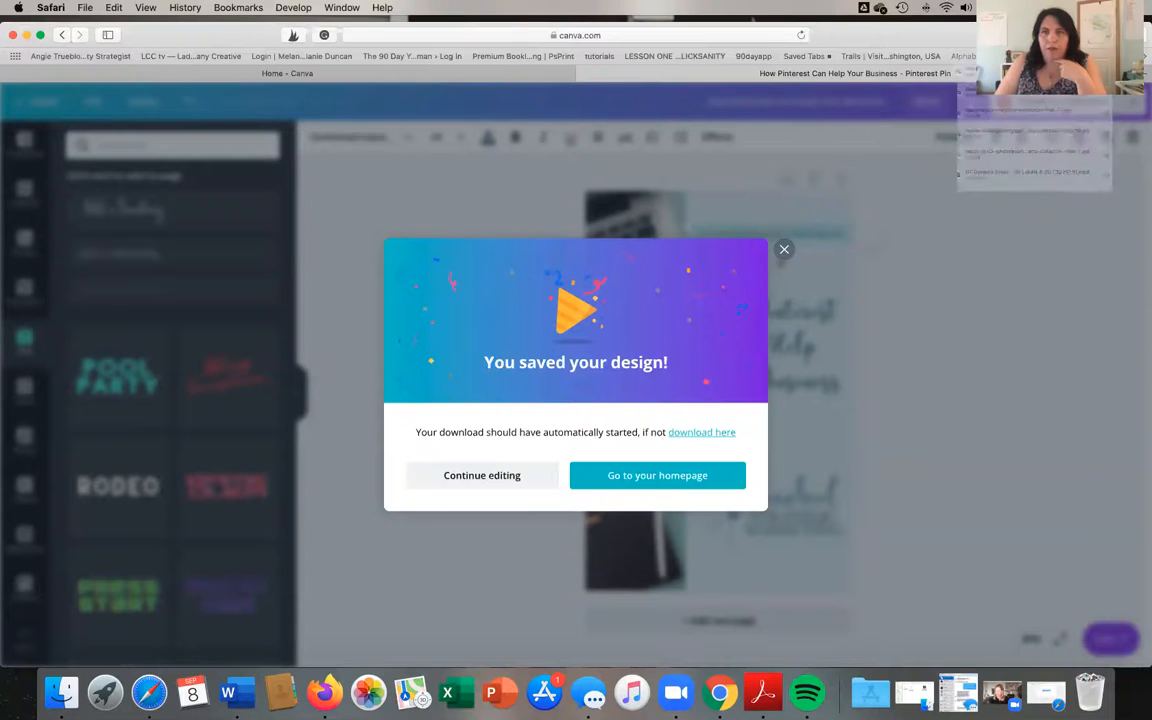
left_click(939, 500)
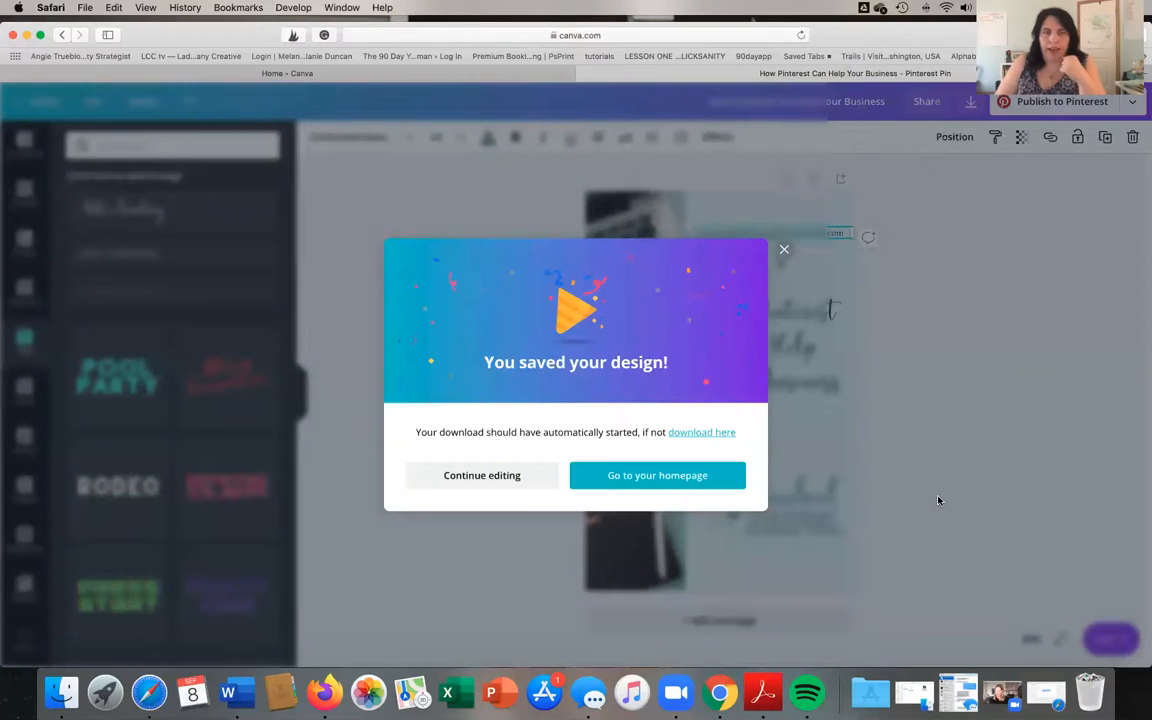
left_click(939, 500)
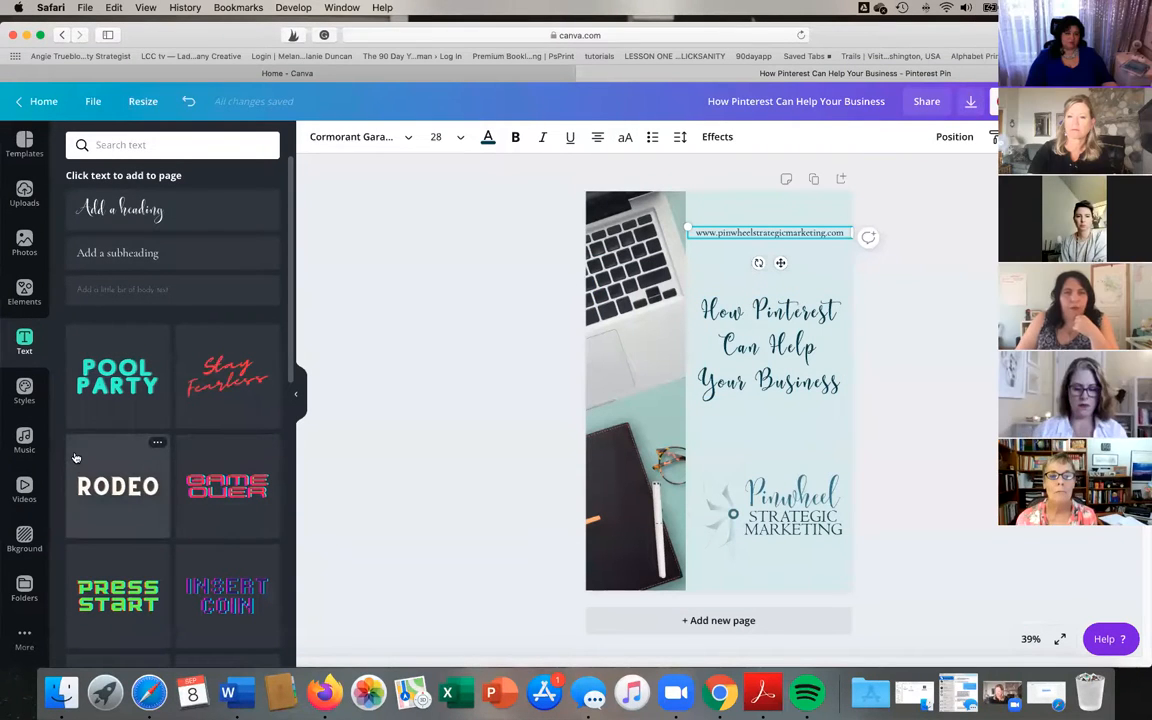
Step: Browse the preset text combinations and add the "HELLO darling" one to the pin
scroll(170, 551, "down", 10)
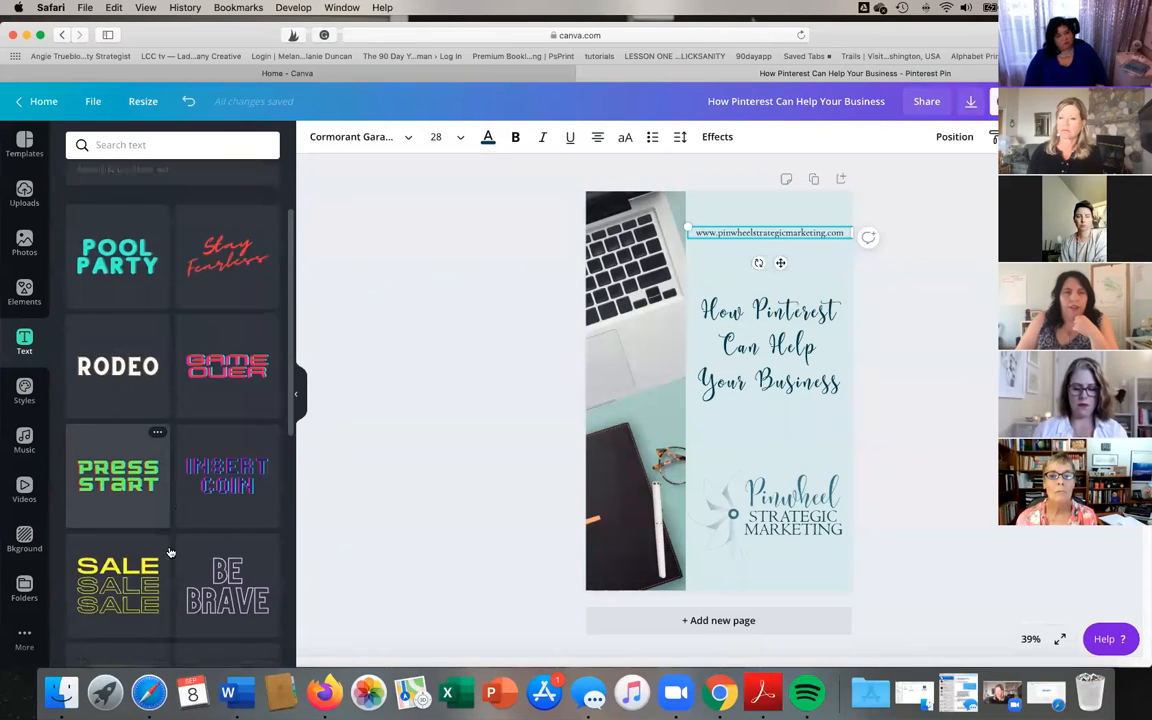
scroll(170, 551, "up", 5)
scroll(170, 551, "up", 5)
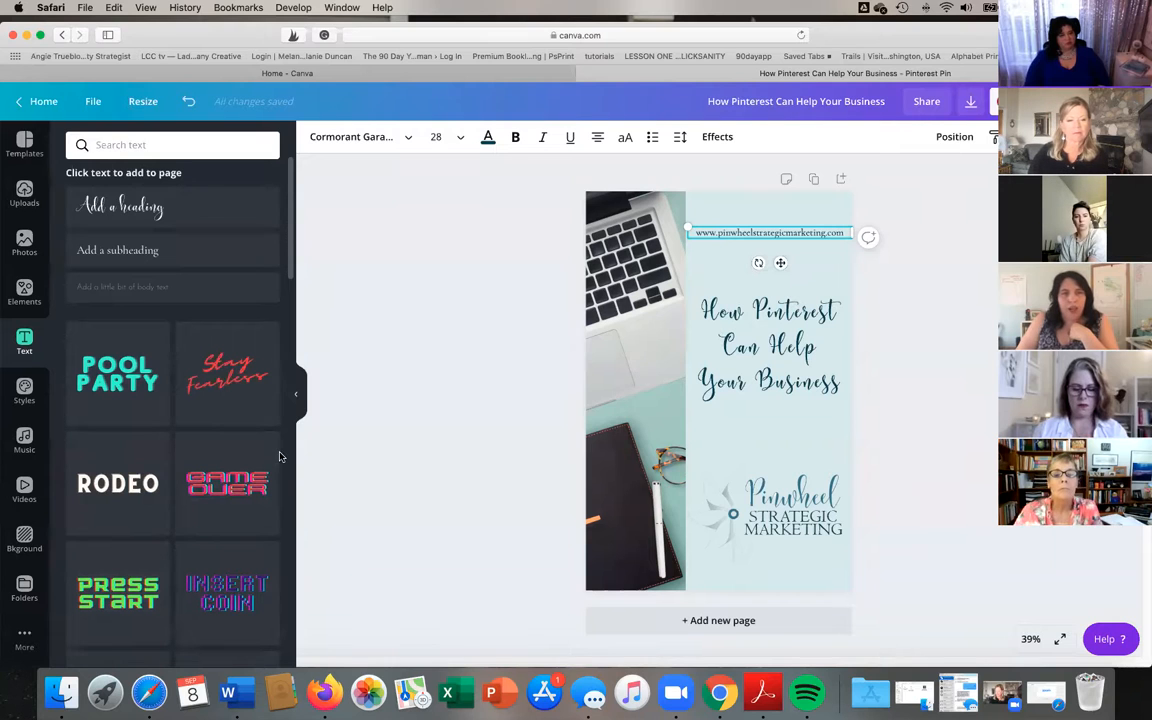
scroll(198, 533, "down", 5)
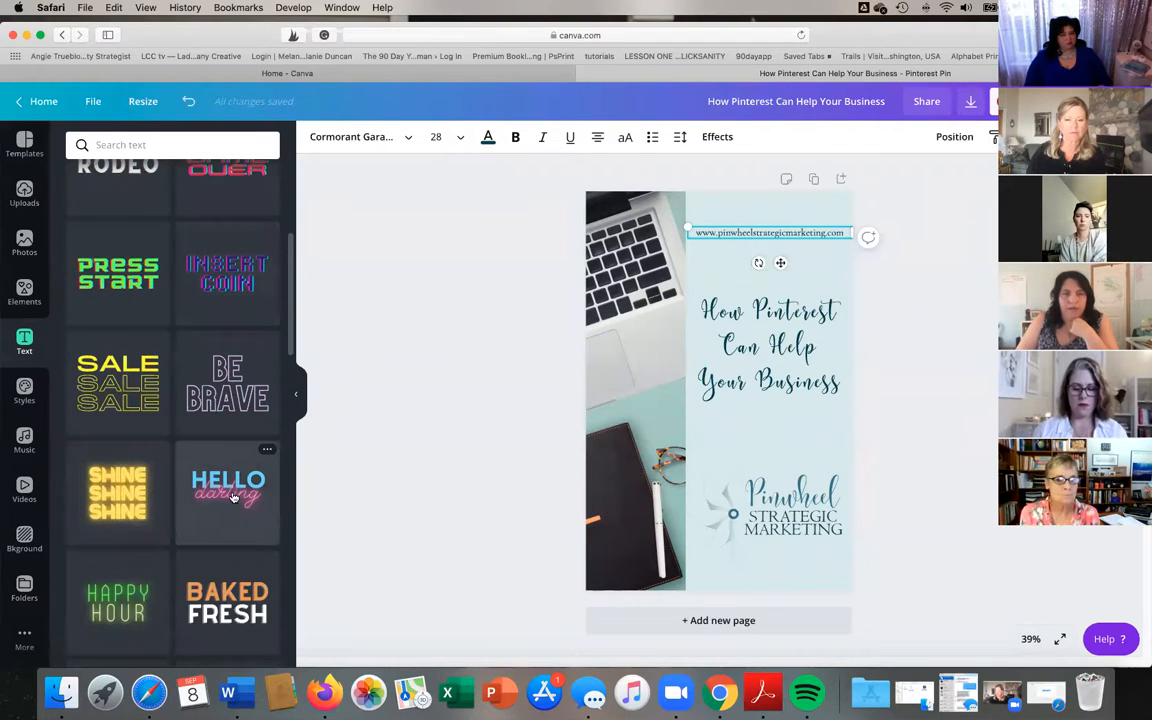
scroll(232, 497, "up", 2)
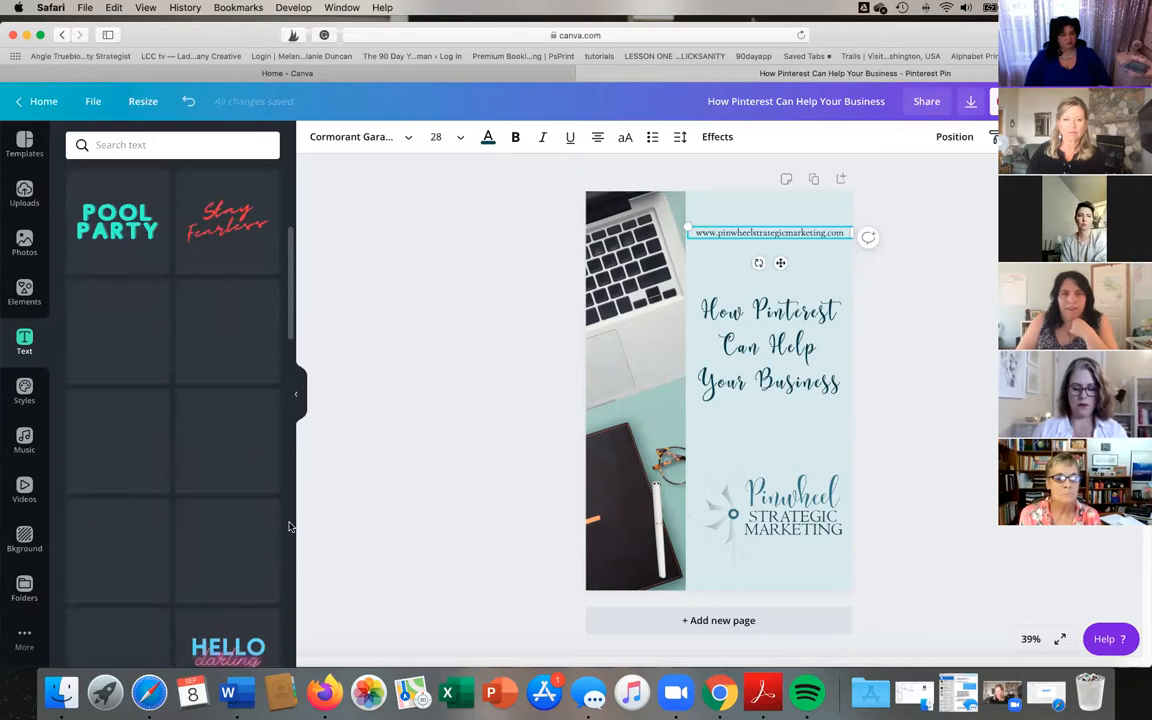
left_click(228, 648)
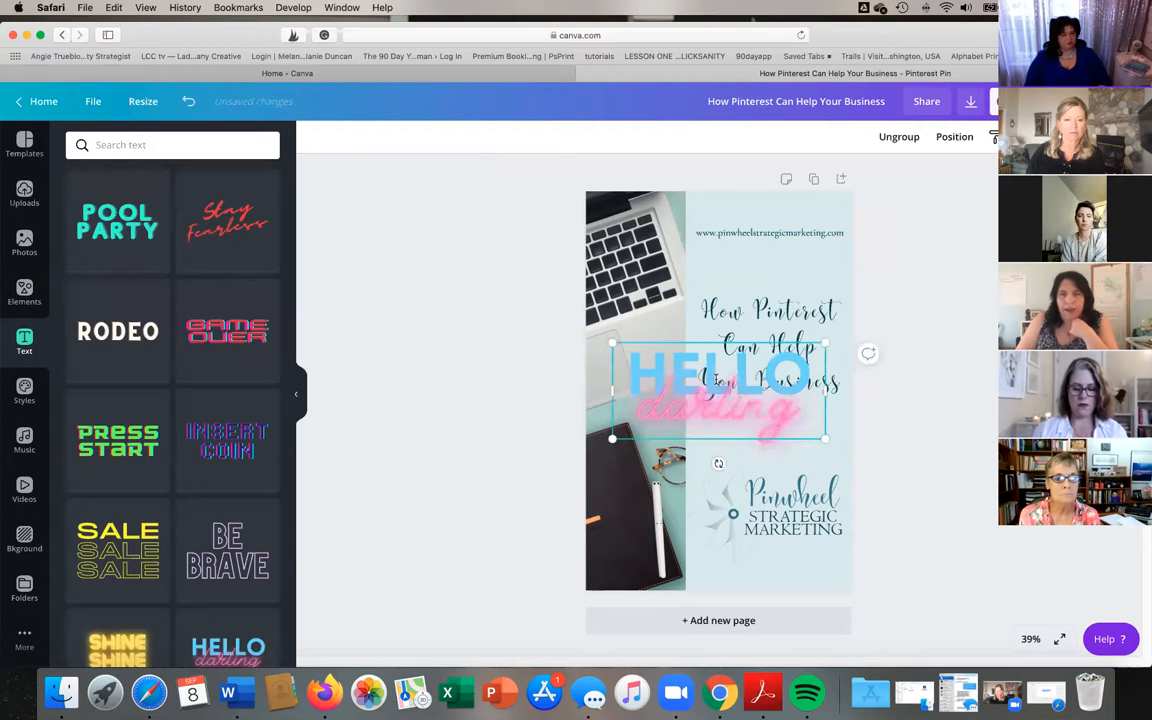
Step: Select the individual words of the "HELLO darling" group and delete the pink "darling" text
left_click(716, 381)
double_click(710, 401)
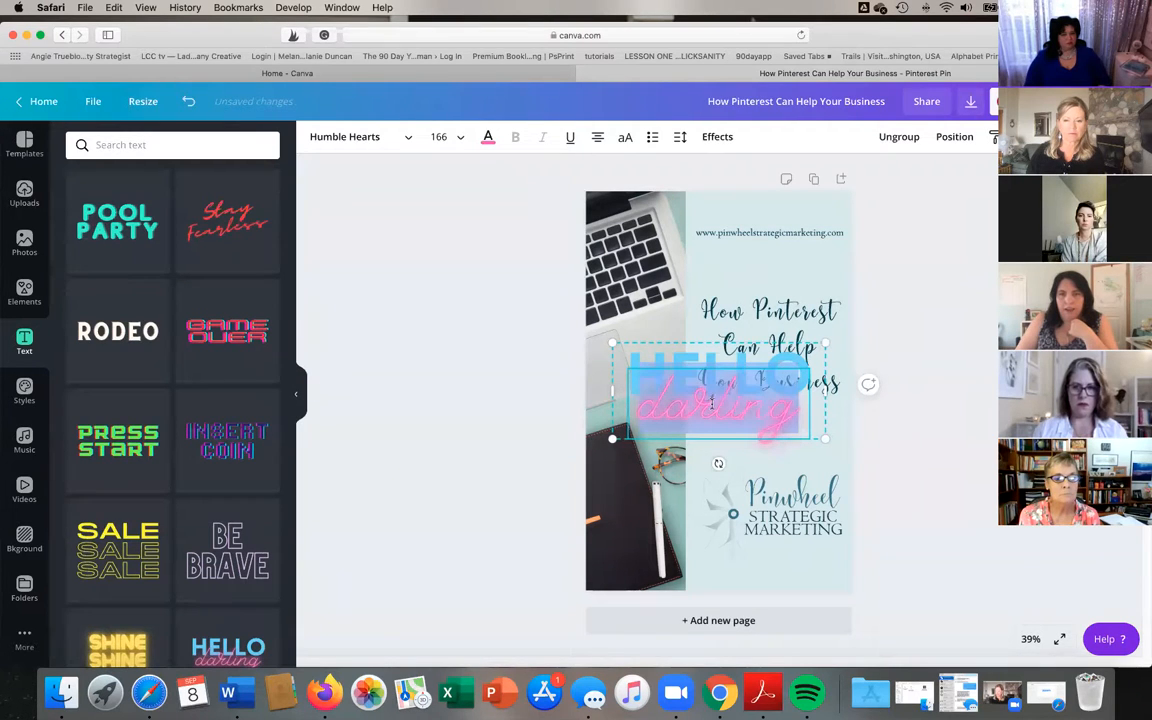
left_click(703, 375)
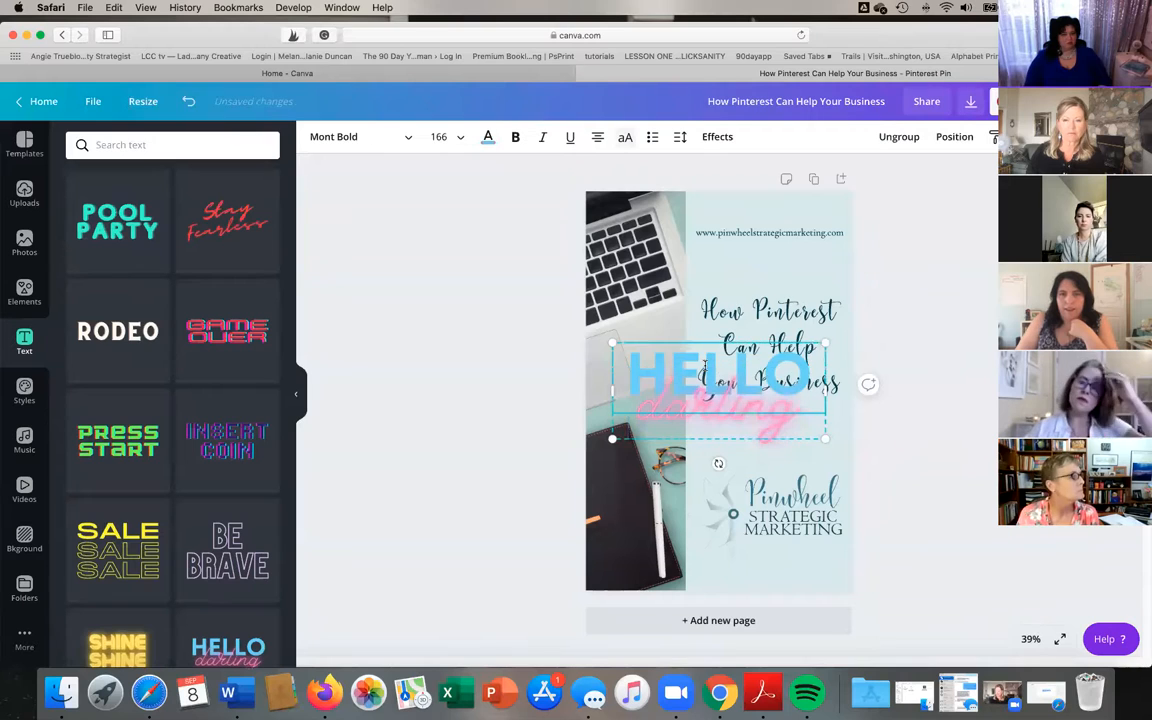
double_click(703, 377)
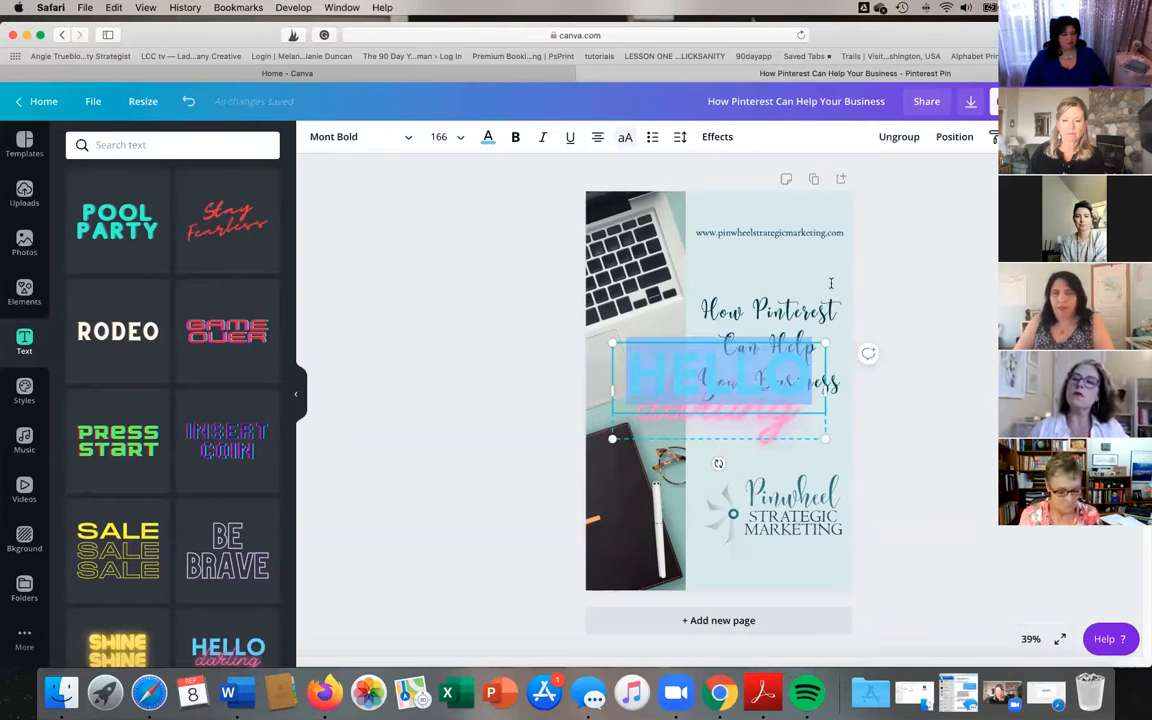
left_click(849, 474)
left_click(748, 412)
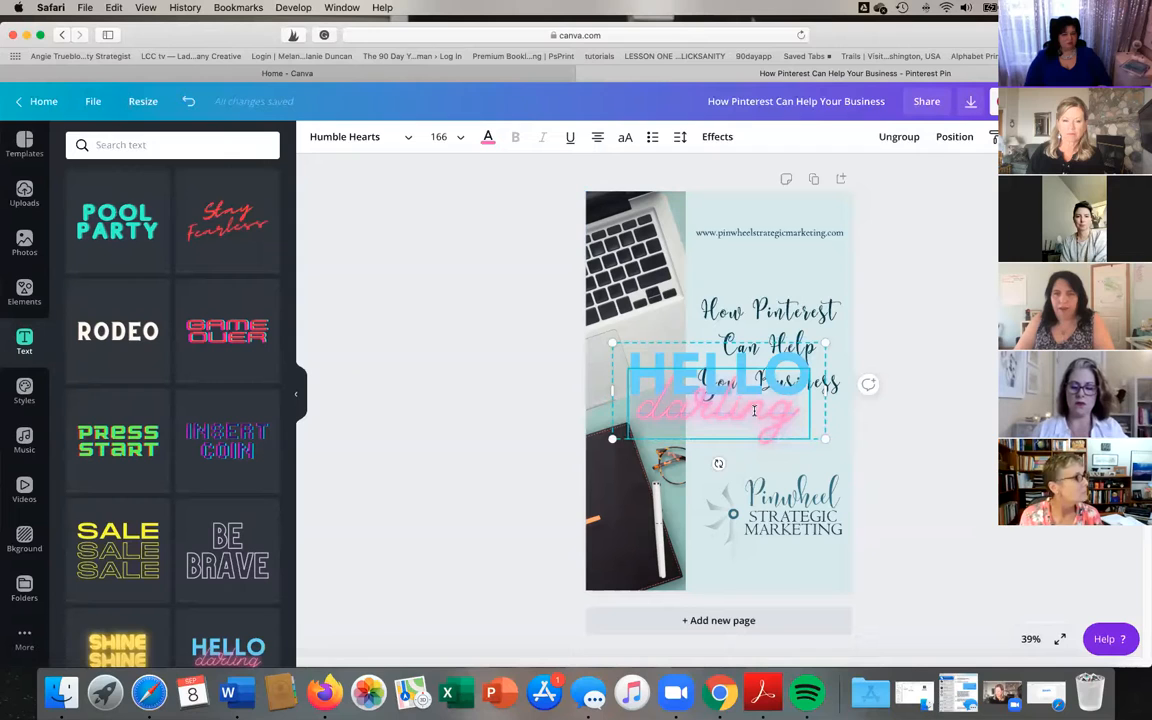
key("BackSpace")
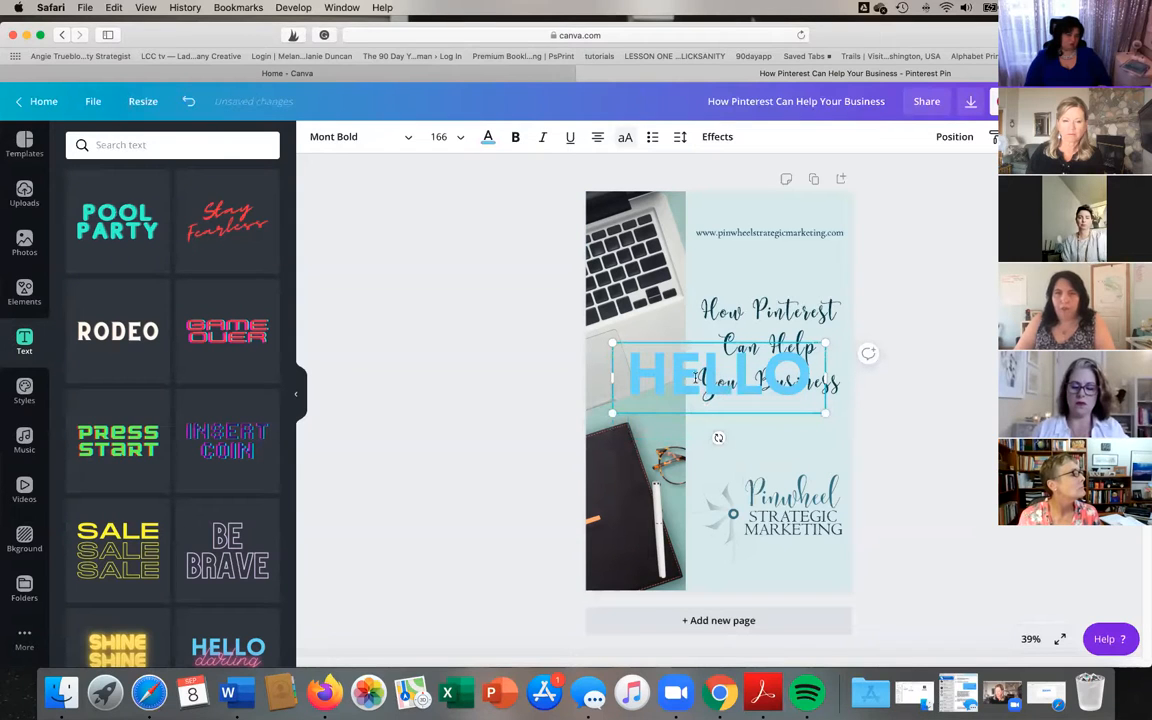
Step: Delete the remaining blue "HELLO" text box from the pin
key("BackSpace")
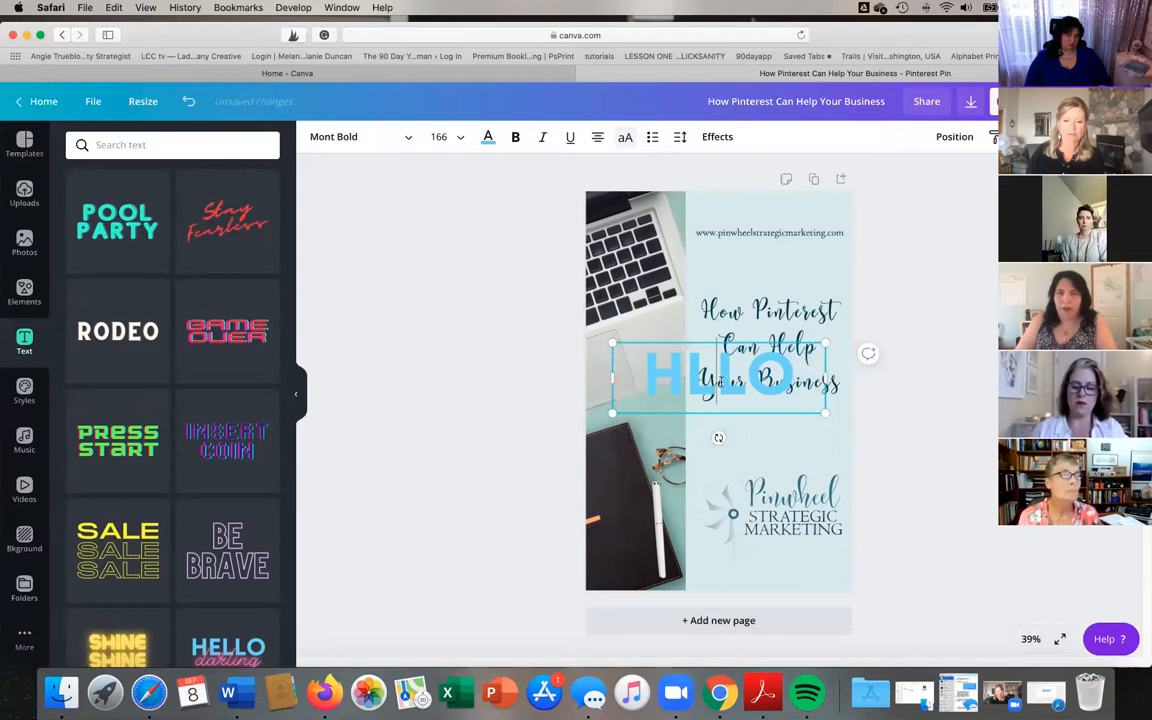
left_click(820, 410)
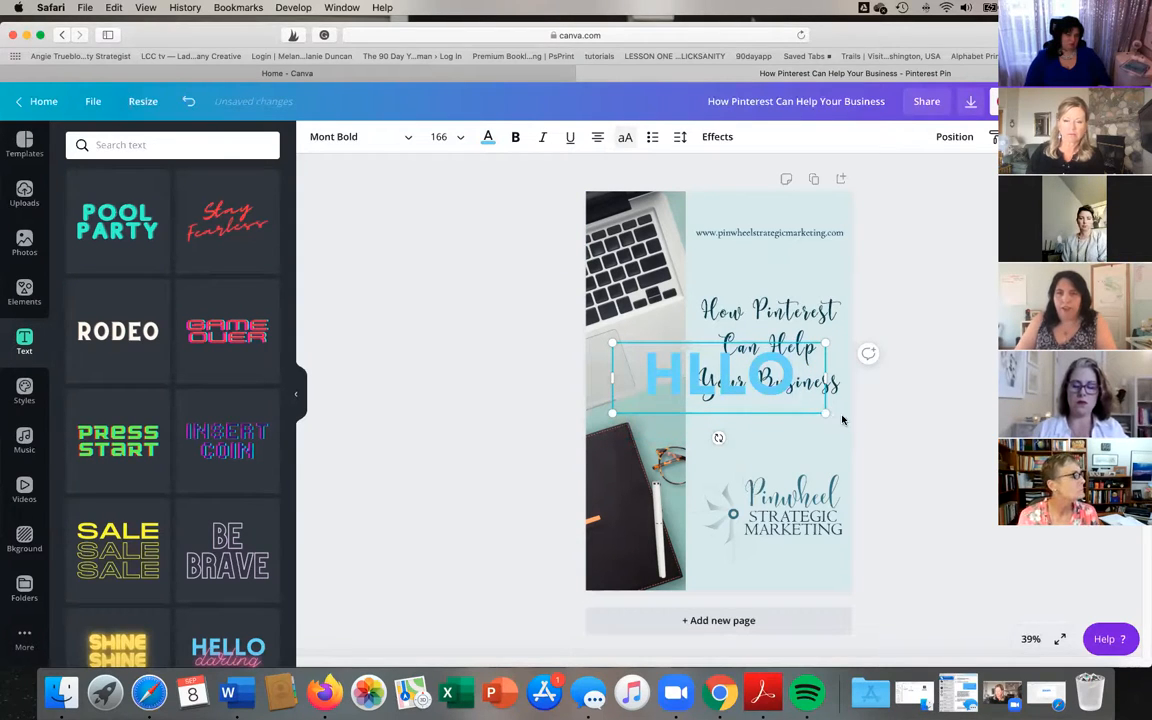
left_click_drag(733, 401, 733, 440)
key("super+a")
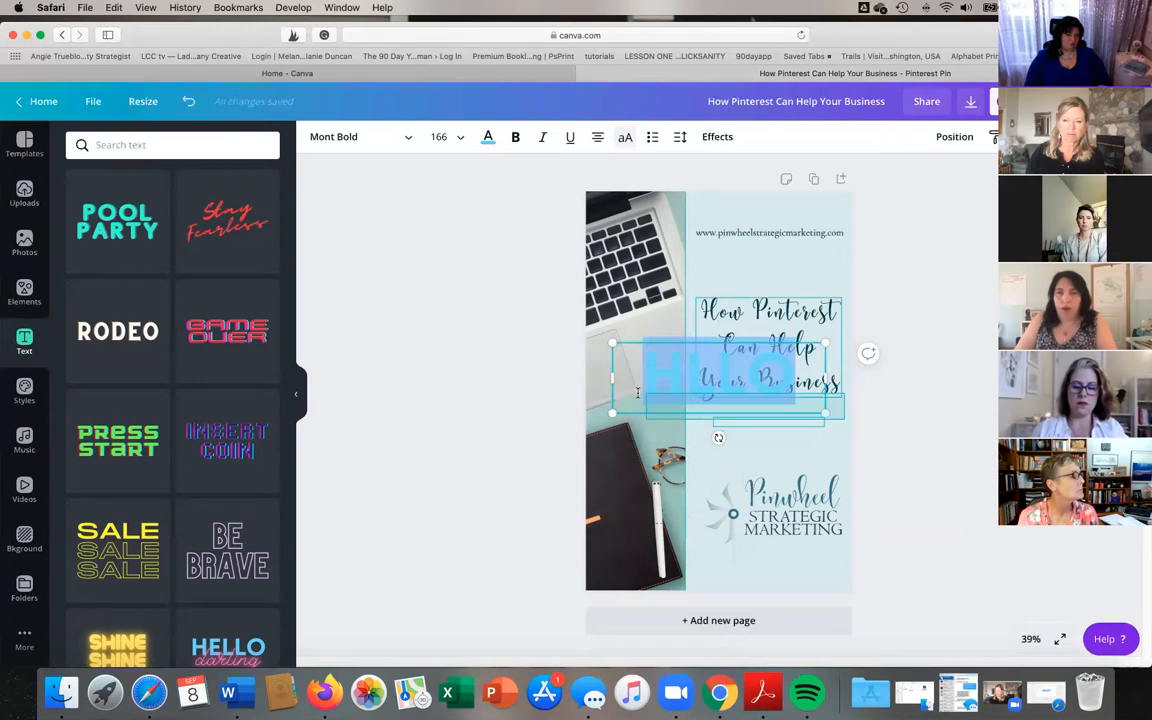
key("super+a")
left_click(738, 447)
left_click(716, 425)
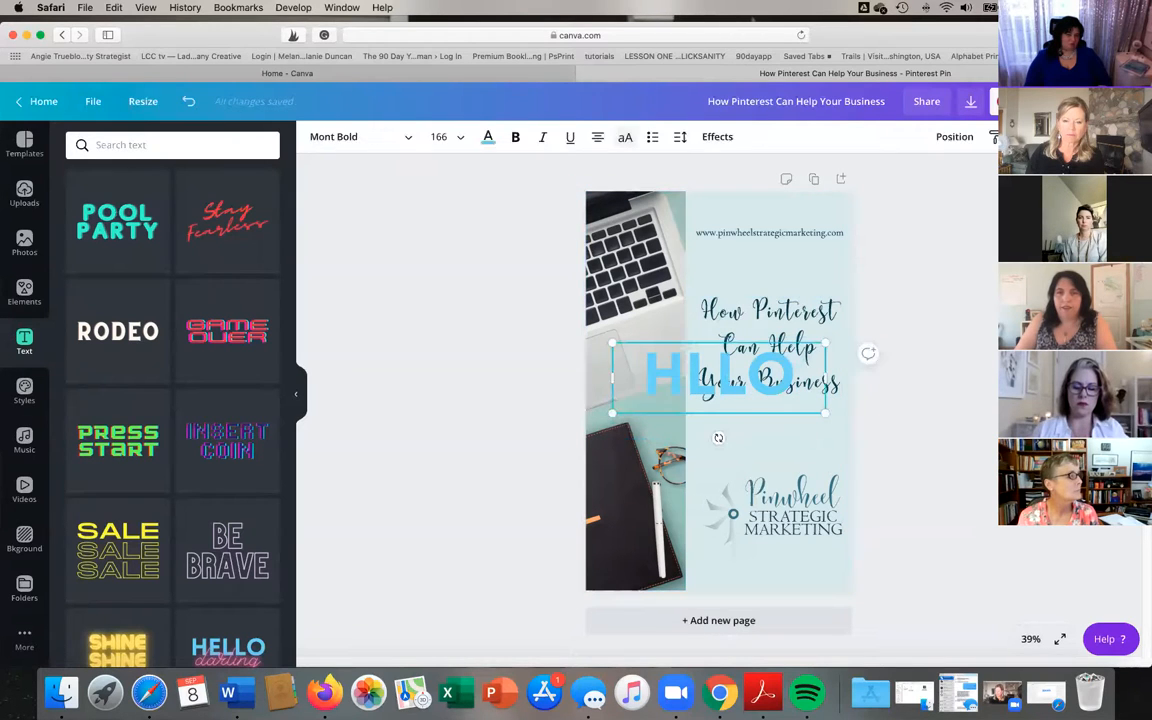
key("Delete")
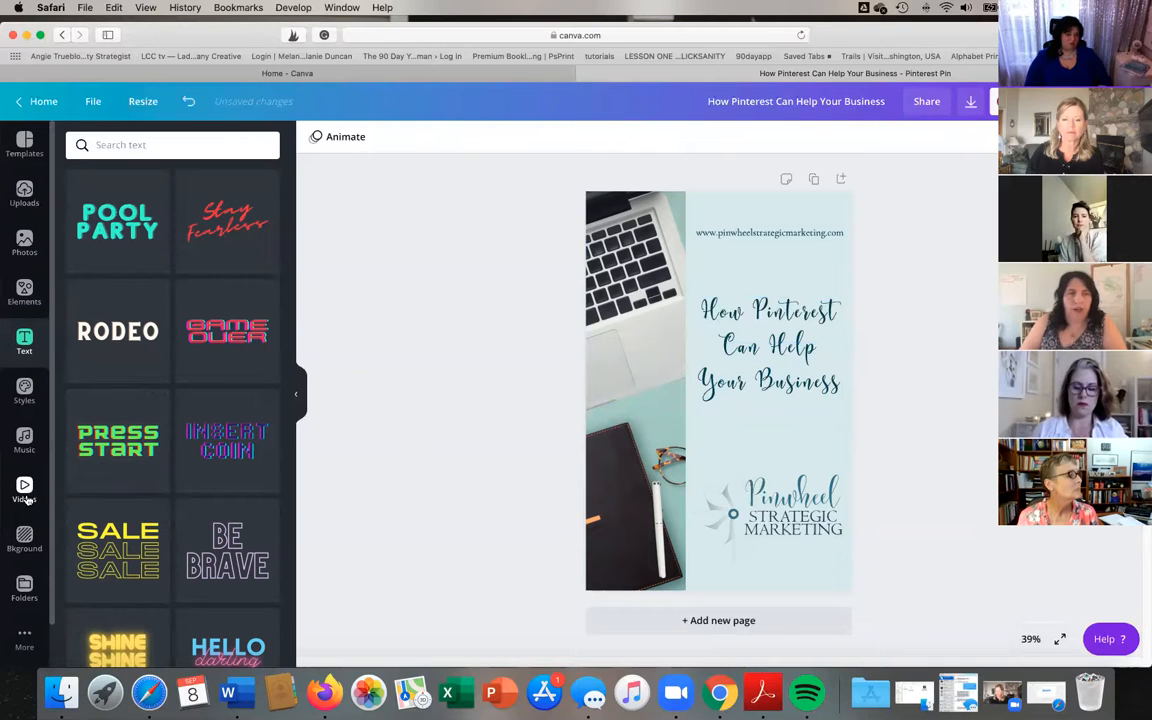
Step: Close the pin design and search for "anima" from the home page, choosing the Animated Social Media suggestion
left_click(583, 78)
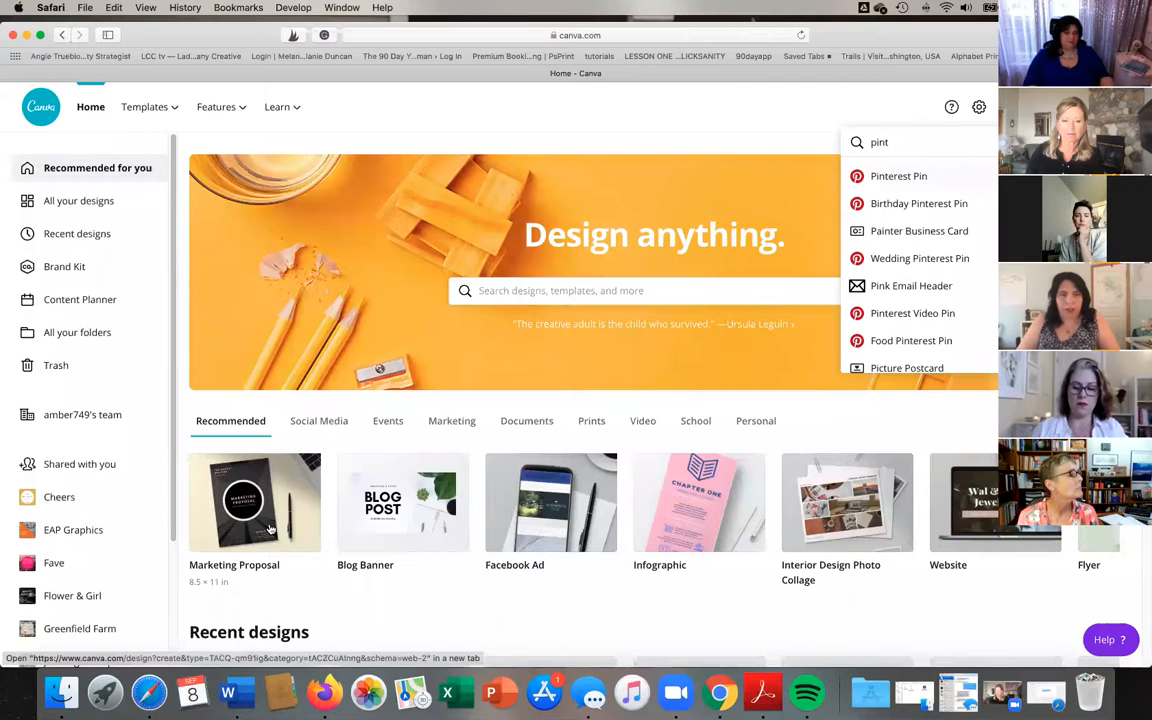
scroll(260, 532, "down", 2)
scroll(262, 532, "up", 2)
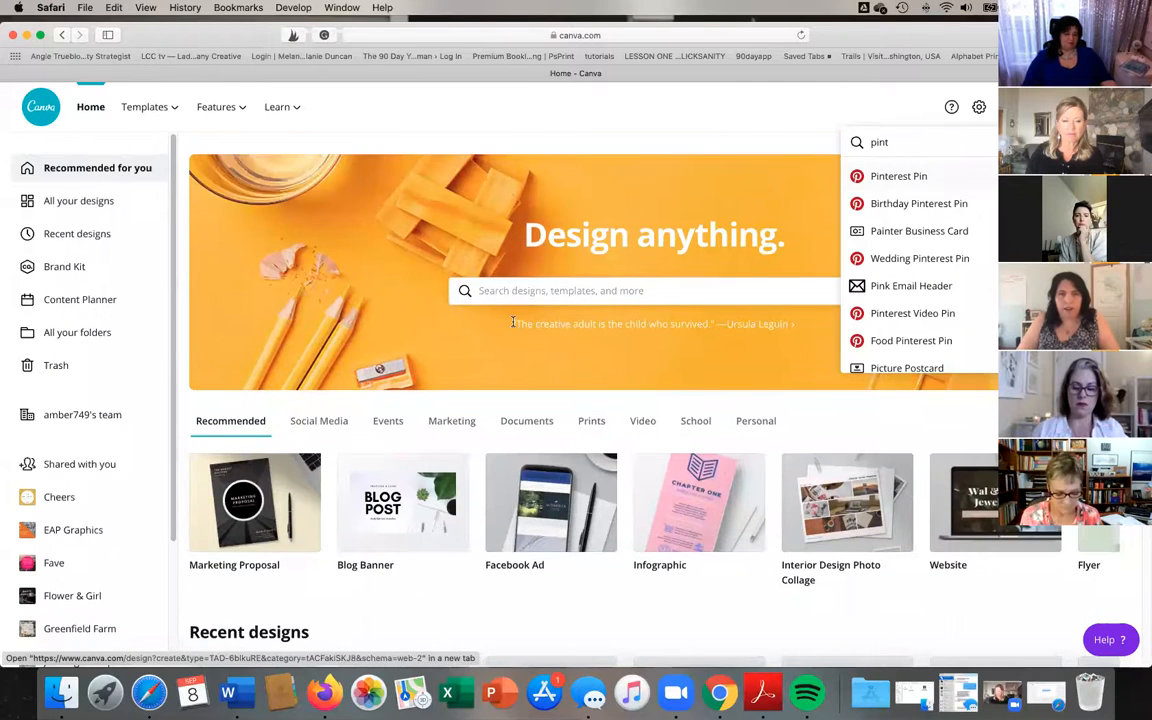
left_click(525, 290)
type("anima")
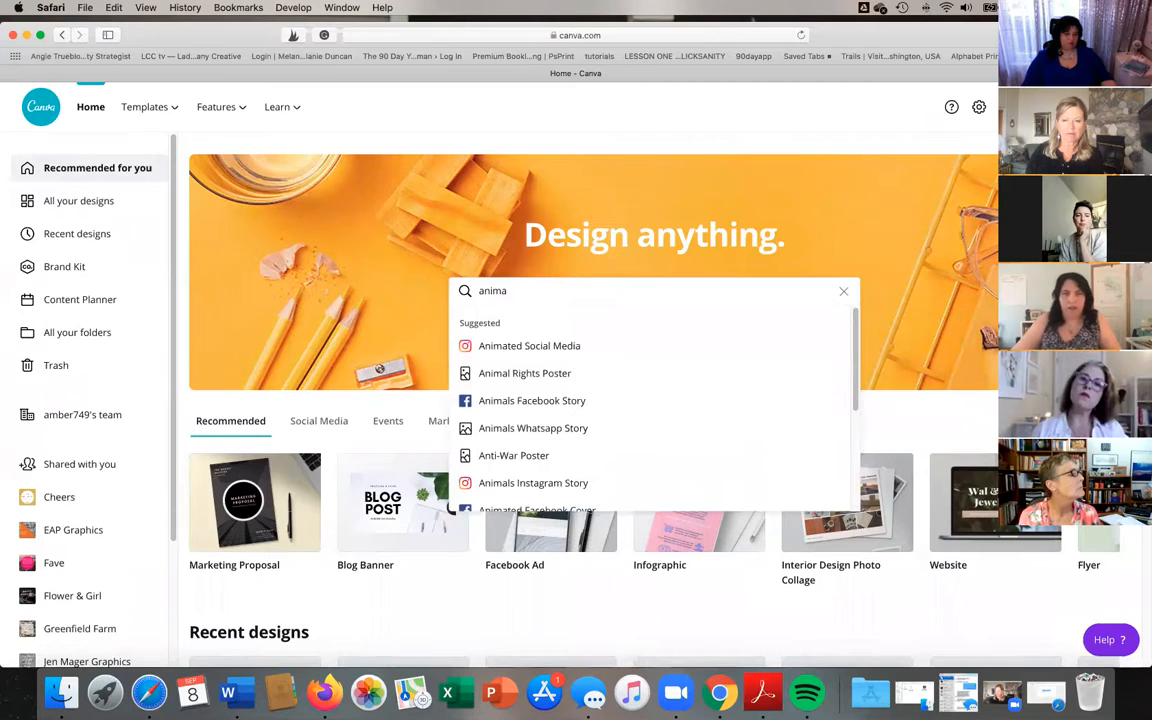
left_click(535, 345)
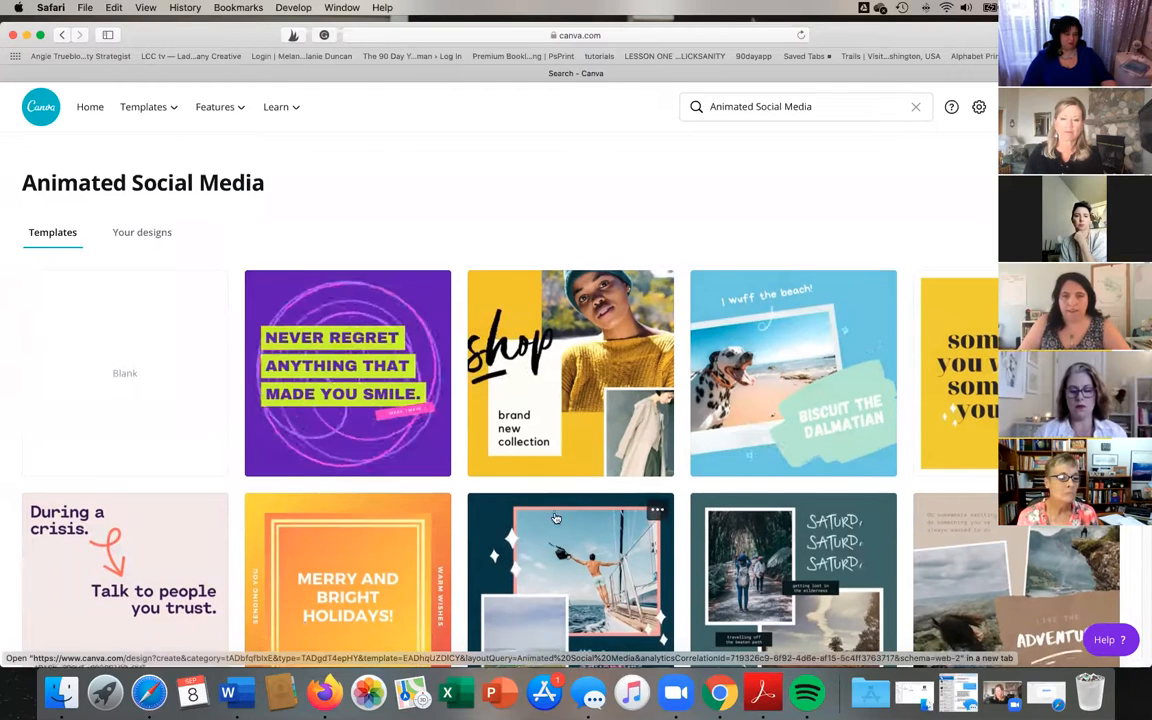
Step: Browse the animated social media templates and open the pink and black "Shop SALE on all items" one as a new design
scroll(553, 483, "down", 2)
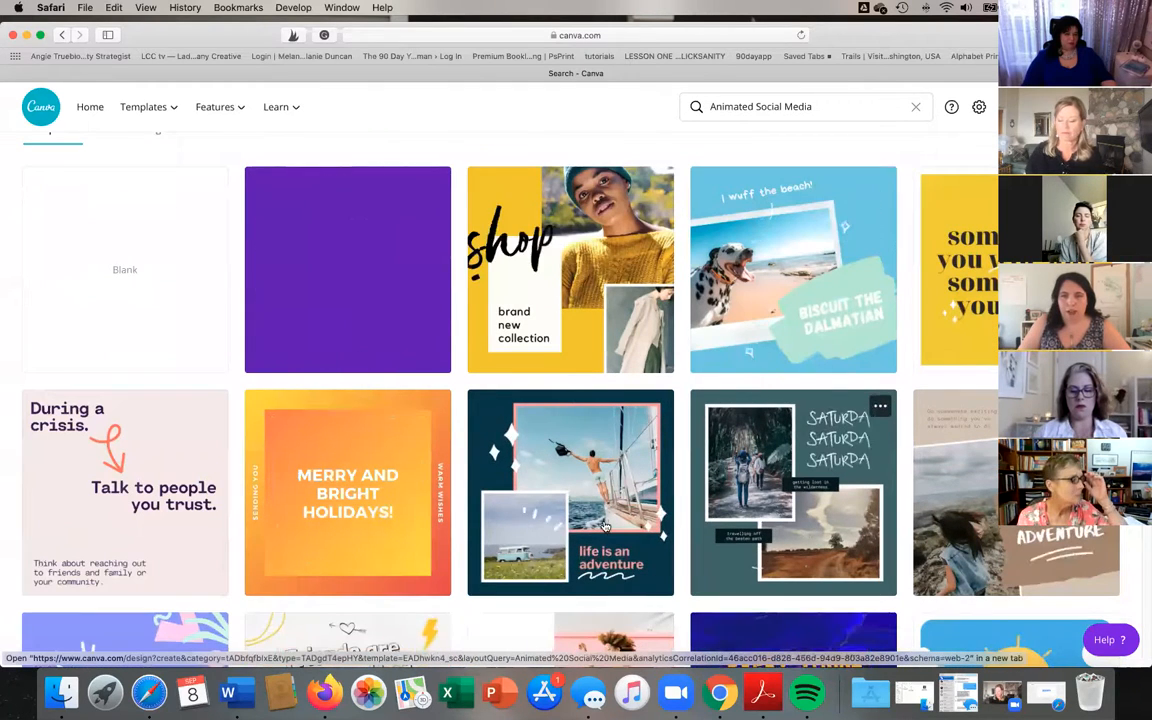
scroll(518, 563, "down", 3)
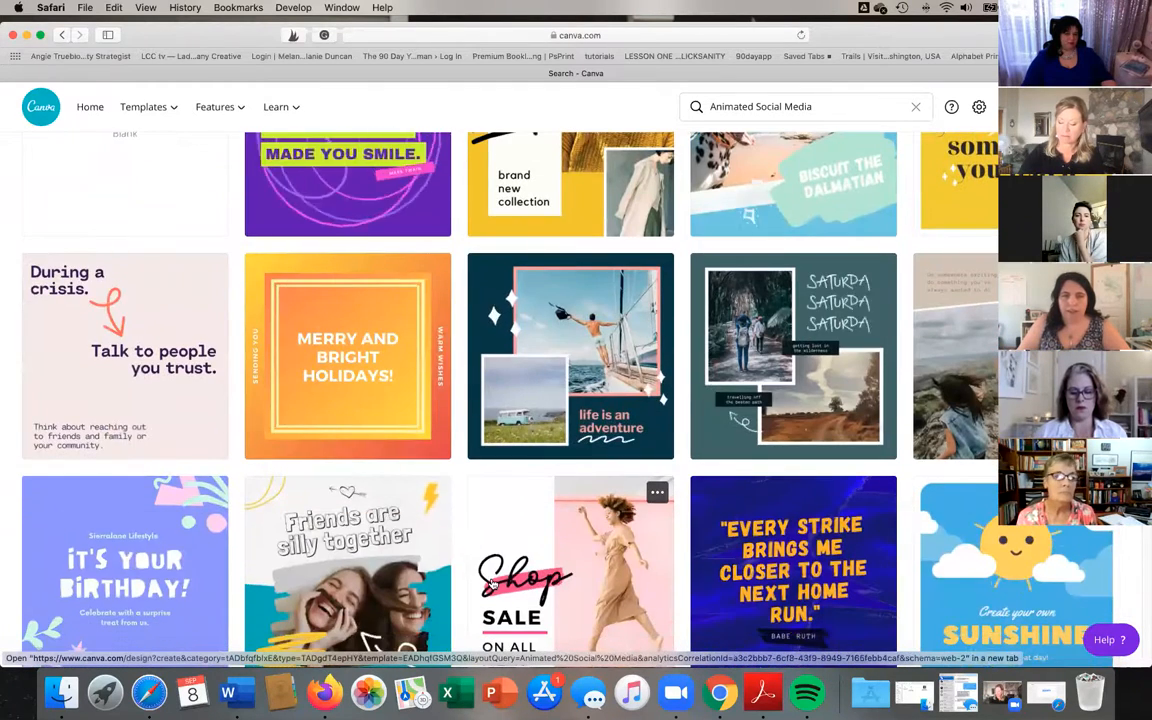
scroll(540, 545, "down", 2)
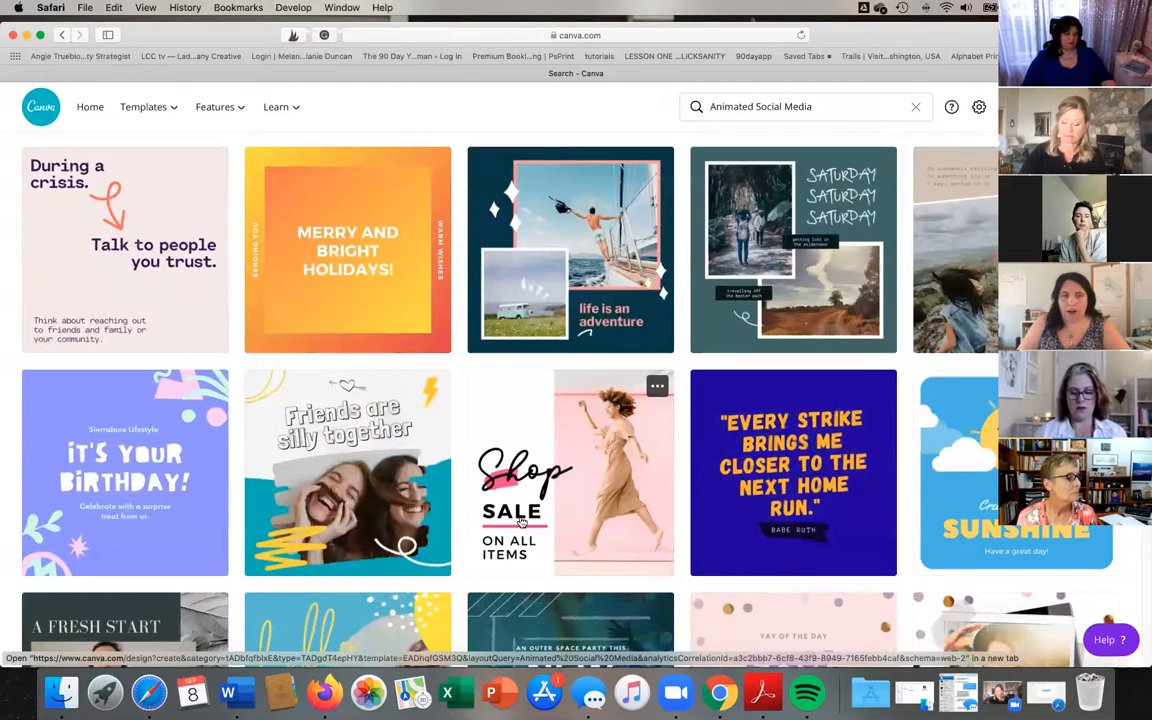
left_click(521, 521)
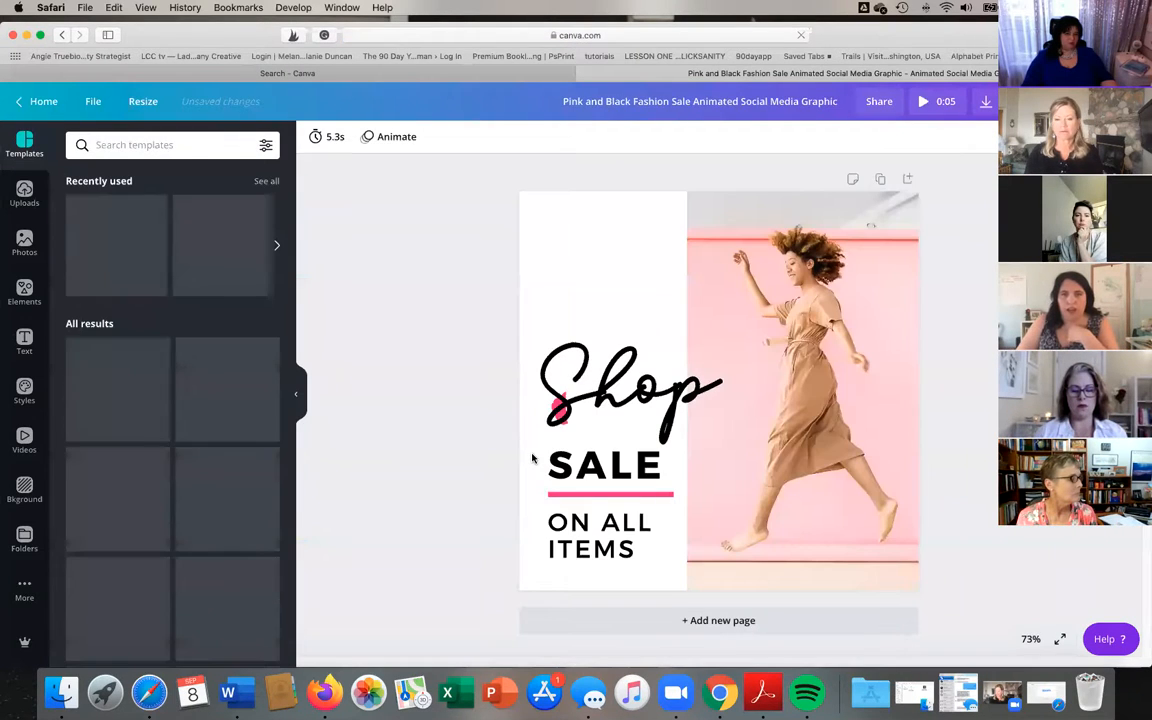
Step: Replace the fashion sale layout with the "My Weekend At a Glance" photo grid template and look through the other templates
left_click(588, 409)
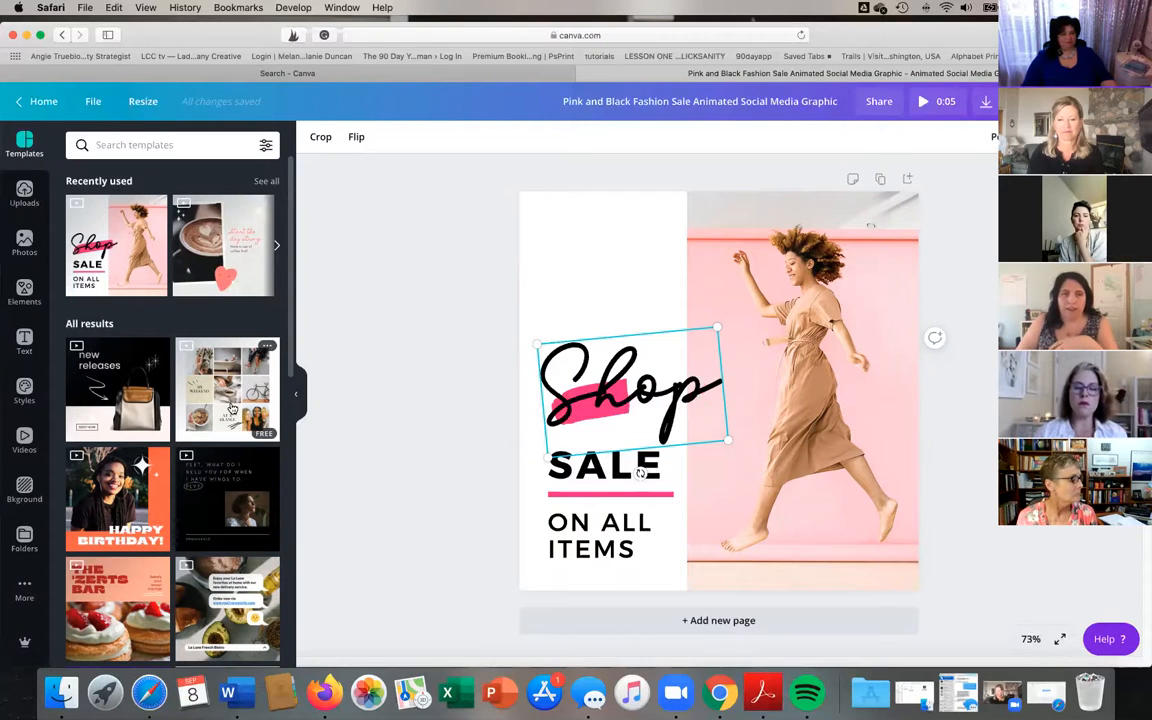
left_click(231, 407)
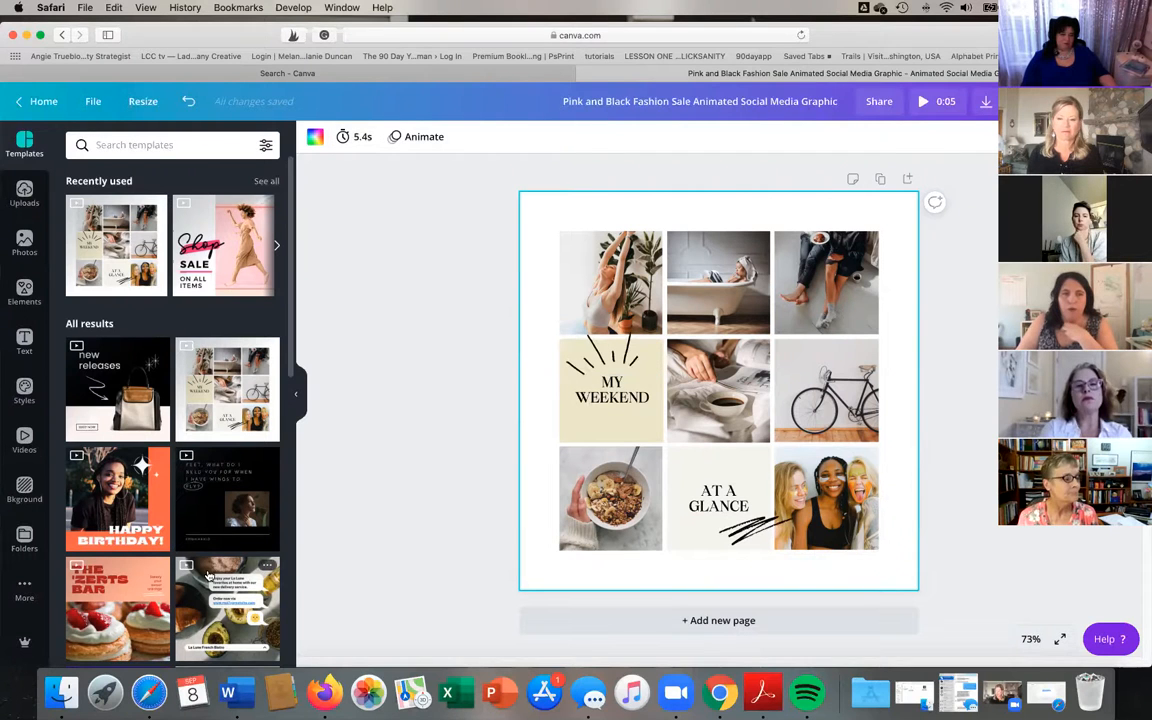
scroll(208, 574, "down", 4)
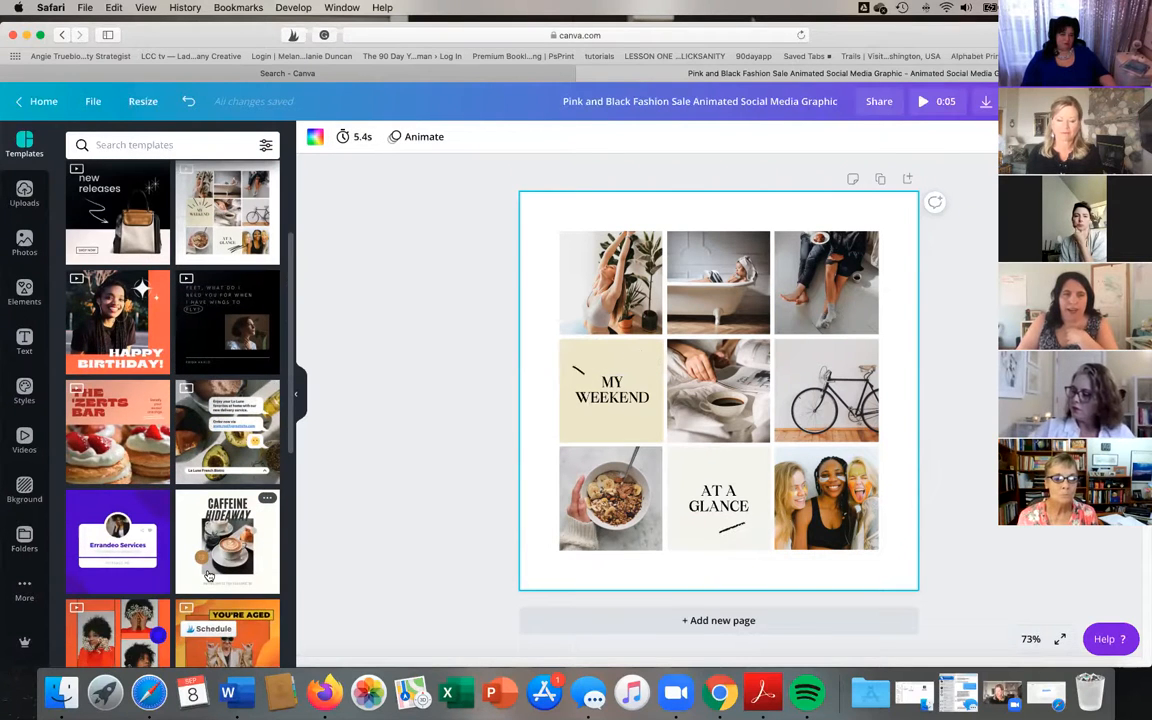
scroll(208, 575, "up", 3)
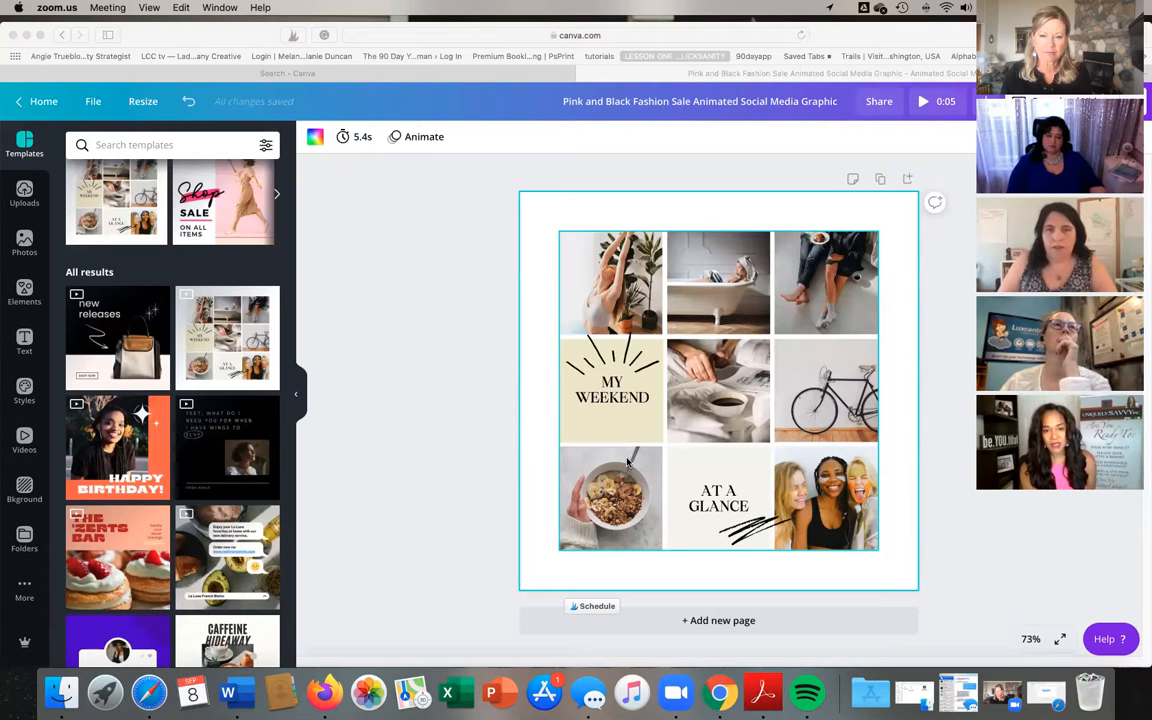
Step: Change the "MY WEEKEND" text to "FAVE LIFESTYLES" and recolor its grid tile with the pale pink from the Pinwheel palette
left_click(609, 395)
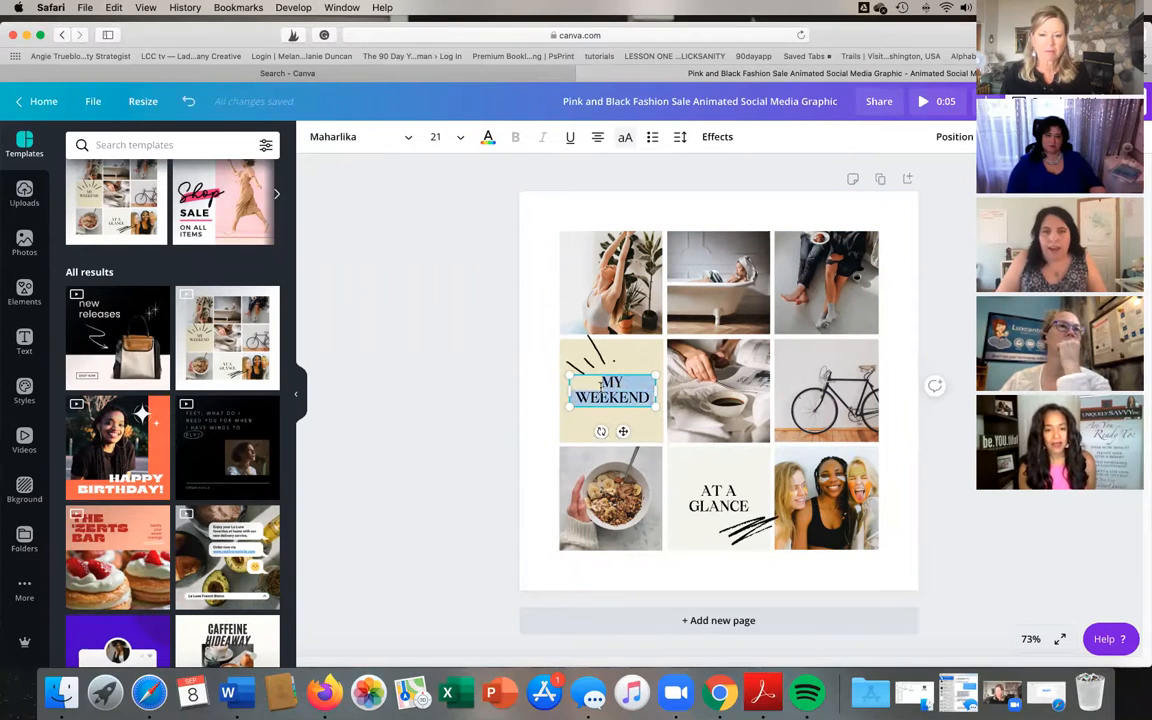
type("FAVE")
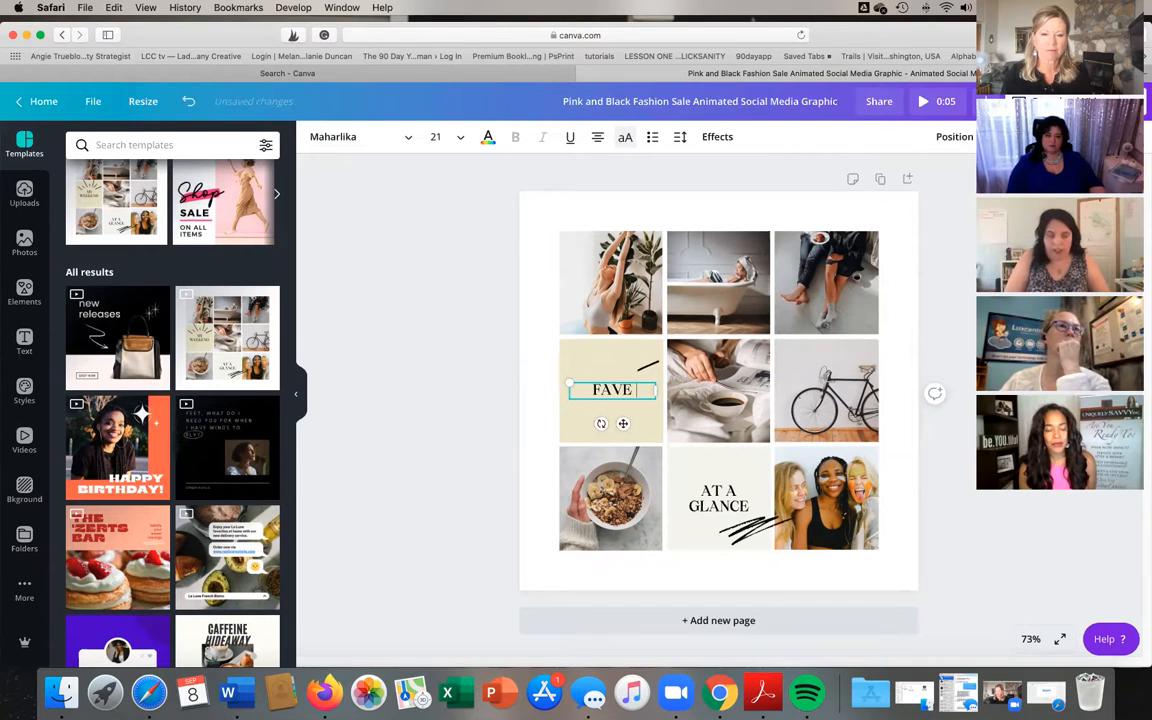
type(" LIFESTYLES")
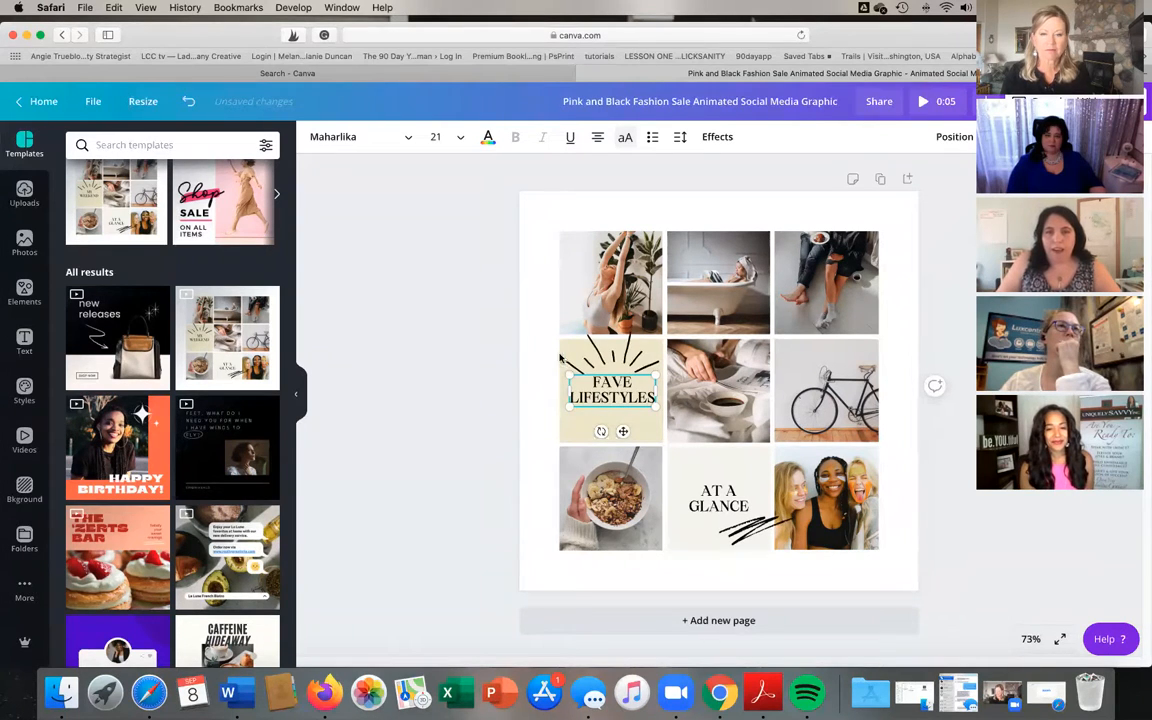
left_click(578, 433)
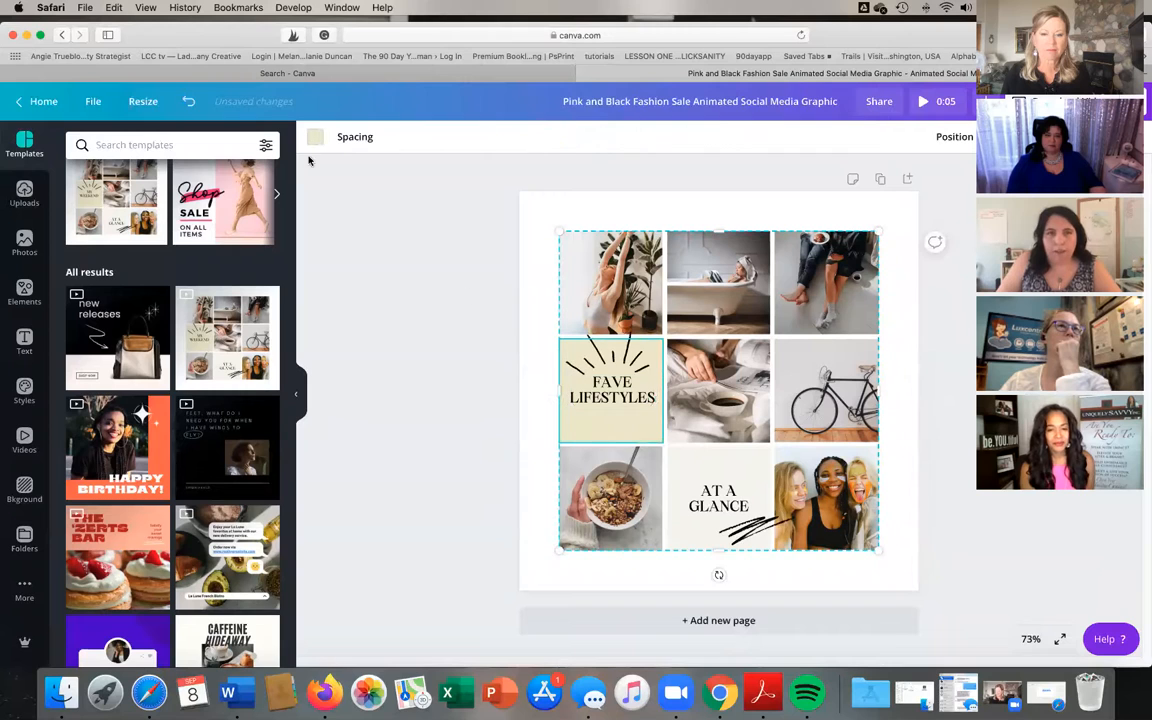
left_click(314, 137)
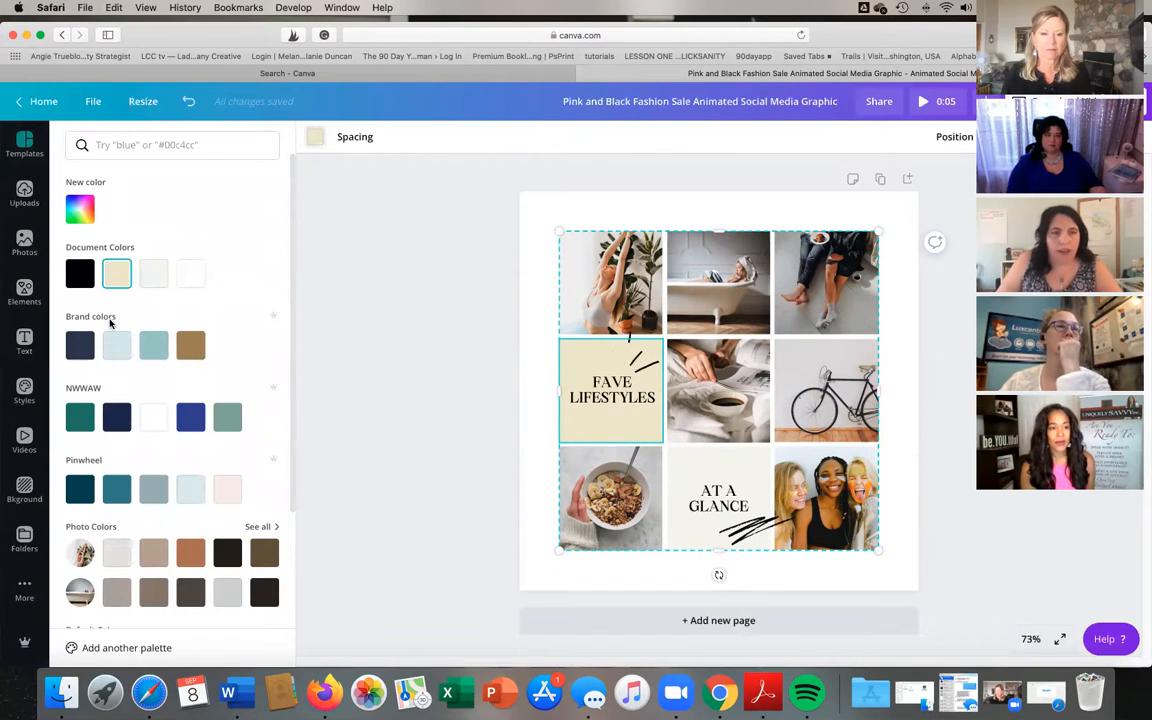
left_click(224, 490)
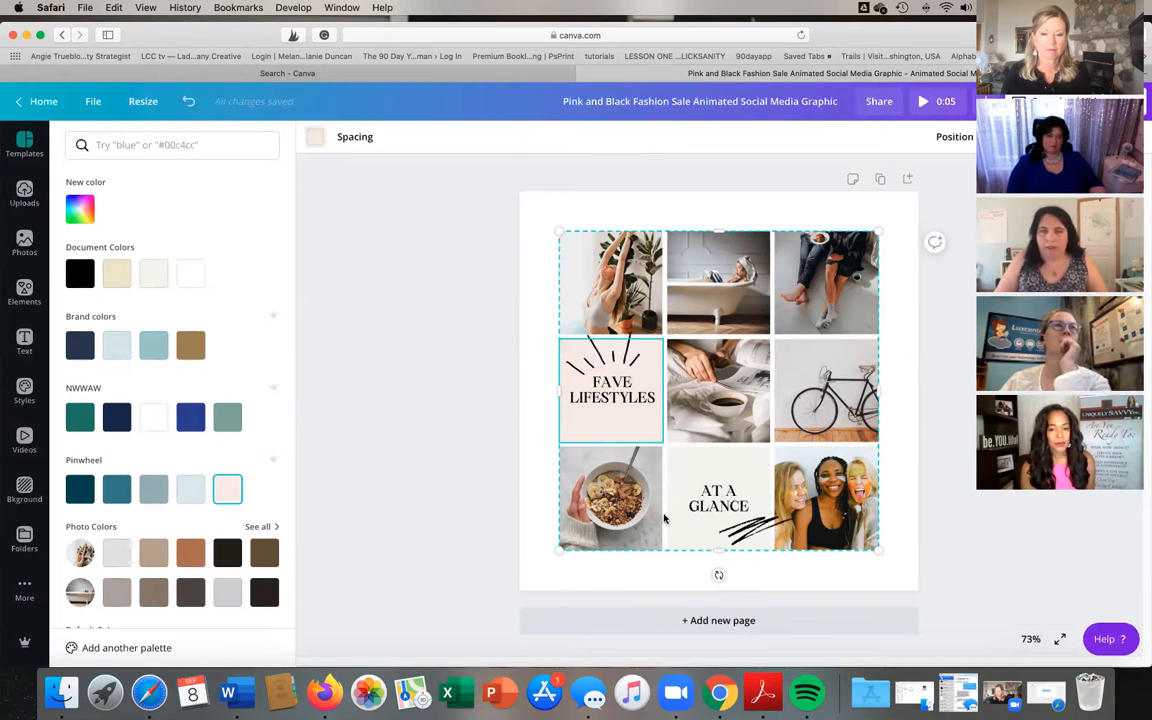
Step: Search the photos for "flowers" and place the peach rose bouquet in the first cell of the photo grid
left_click(493, 408)
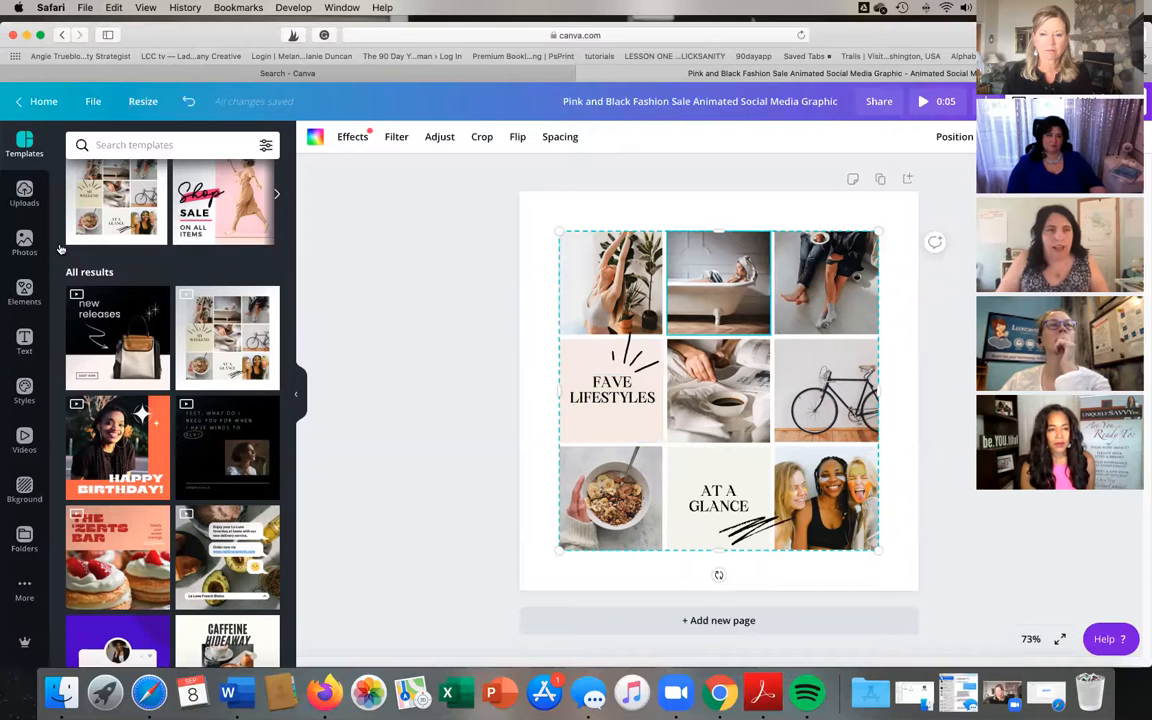
left_click(25, 243)
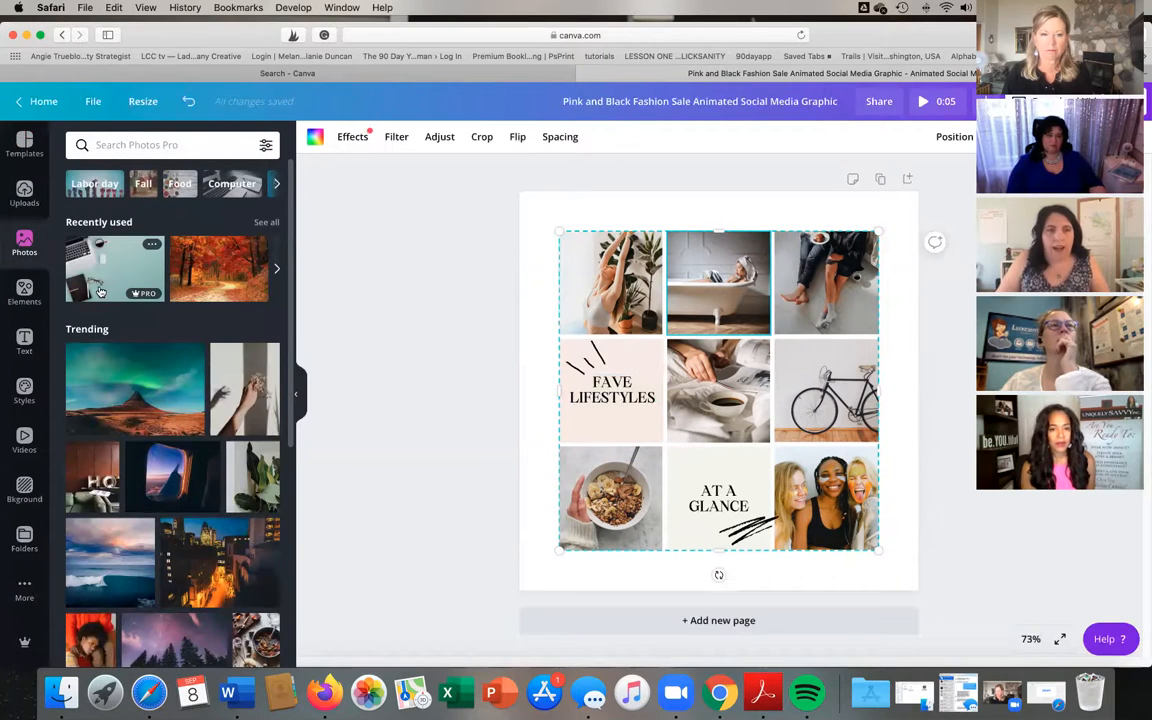
left_click(129, 146)
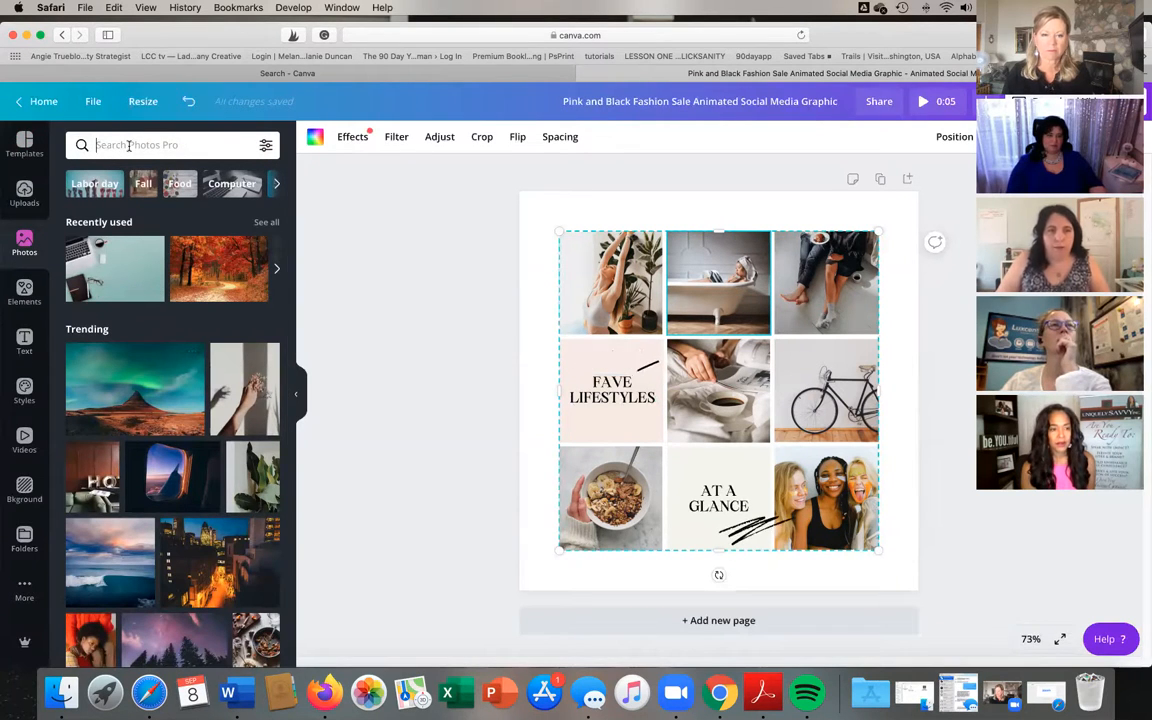
type("flowers")
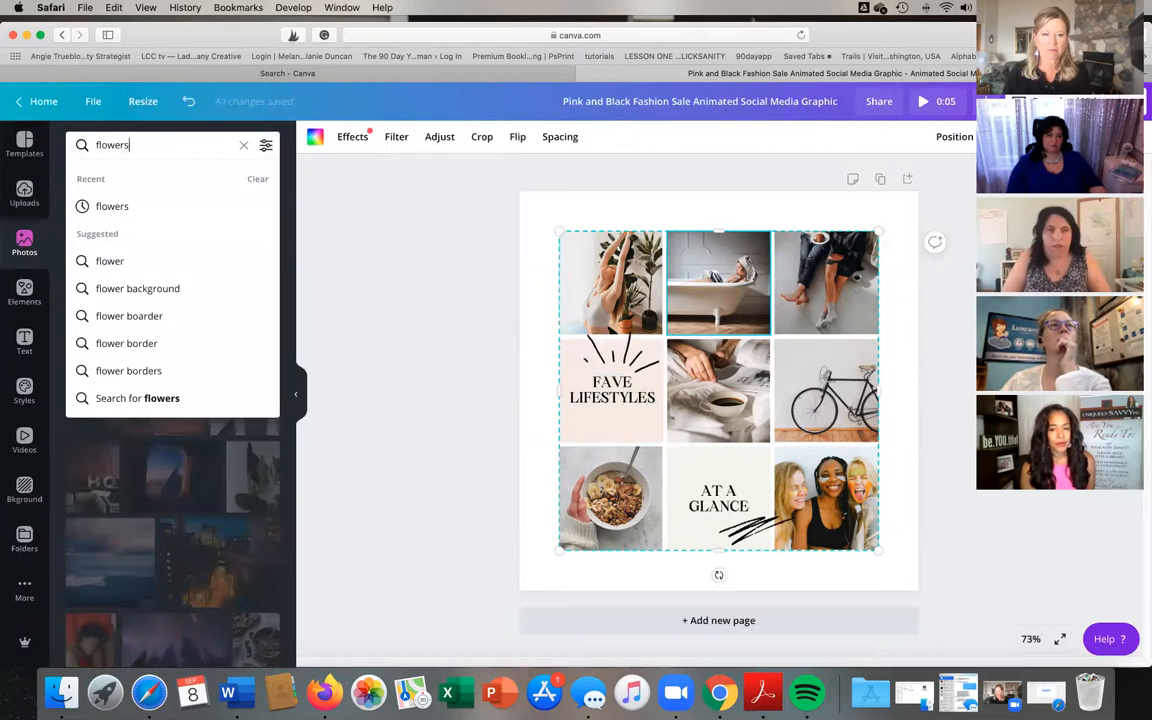
key("Return")
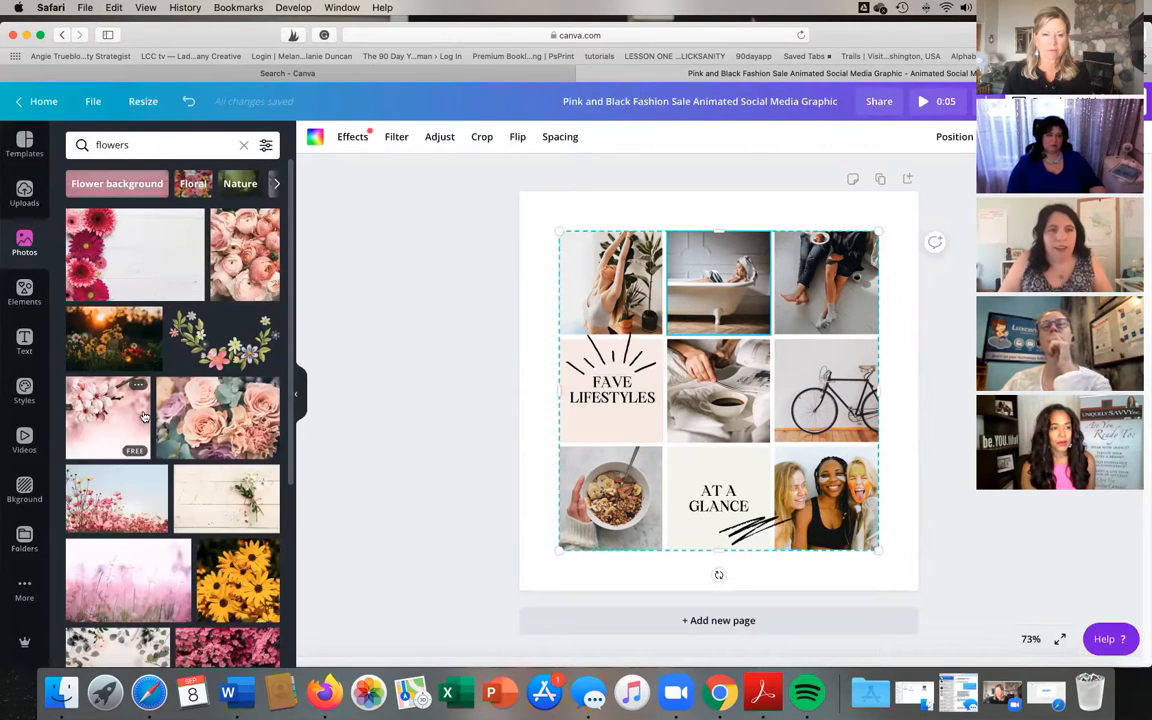
left_click_drag(205, 435, 588, 295)
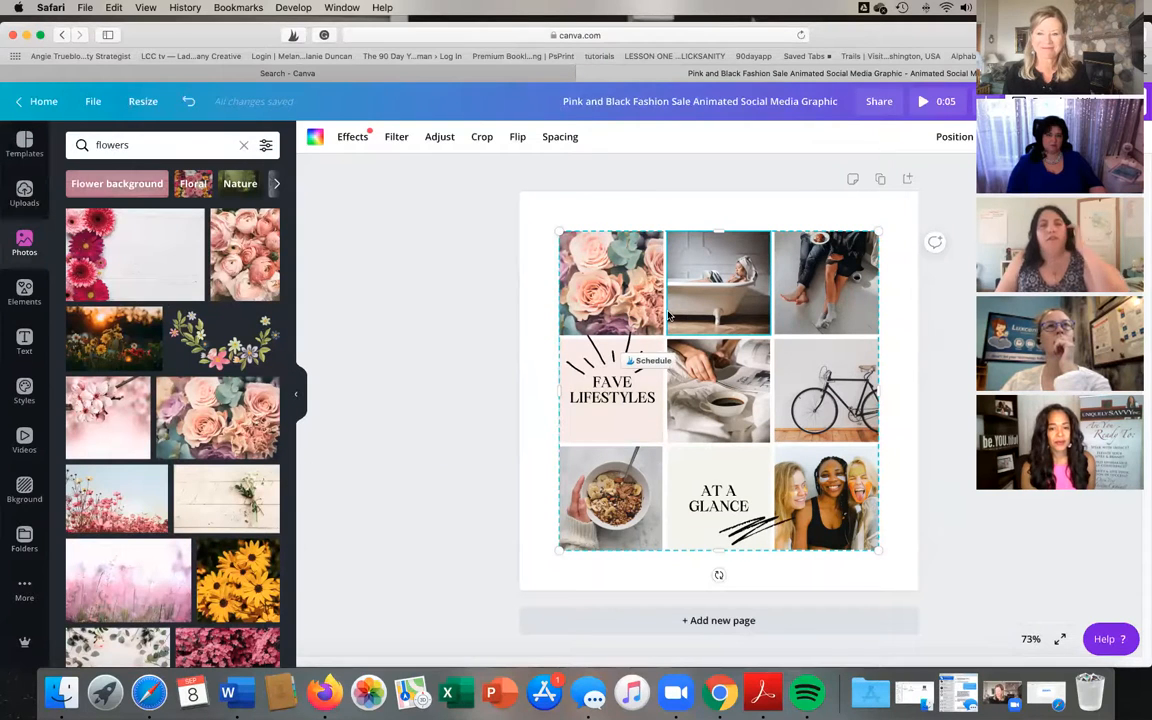
Step: Shift the rose photo's crop within its grid cell so the image sits further left
double_click(627, 274)
mouse_move(612, 271)
left_mouse_down()
mouse_move(636, 278)
mouse_move(600, 282)
left_mouse_up()
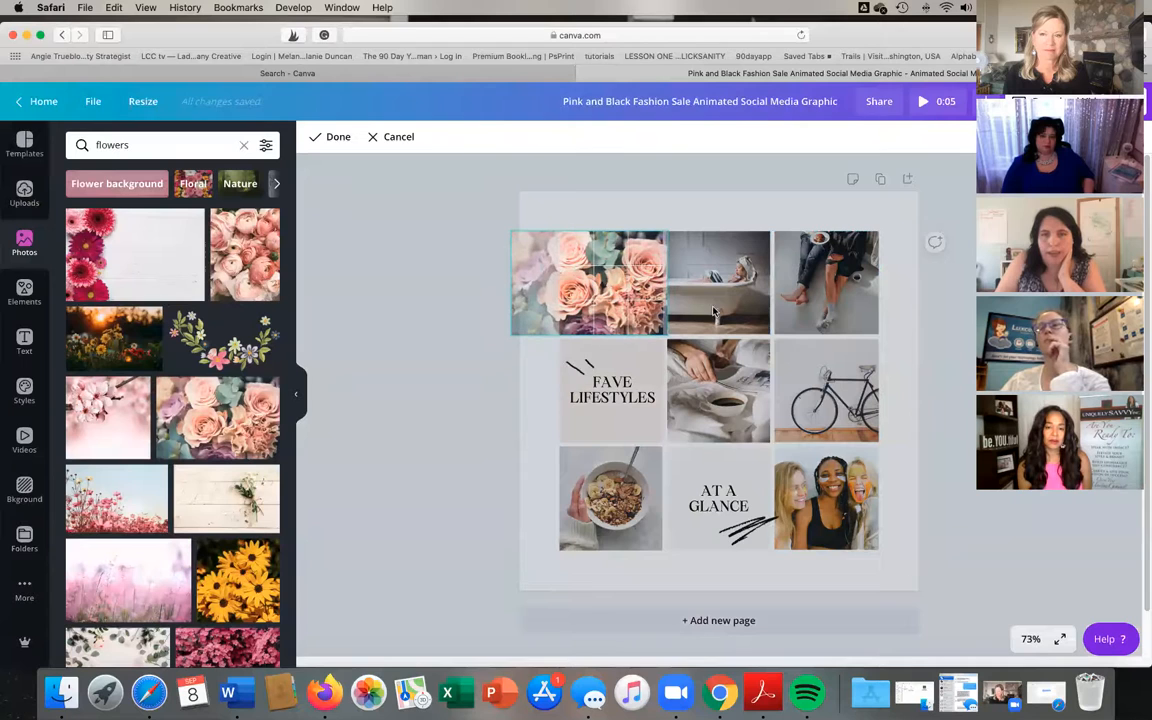
left_click(960, 338)
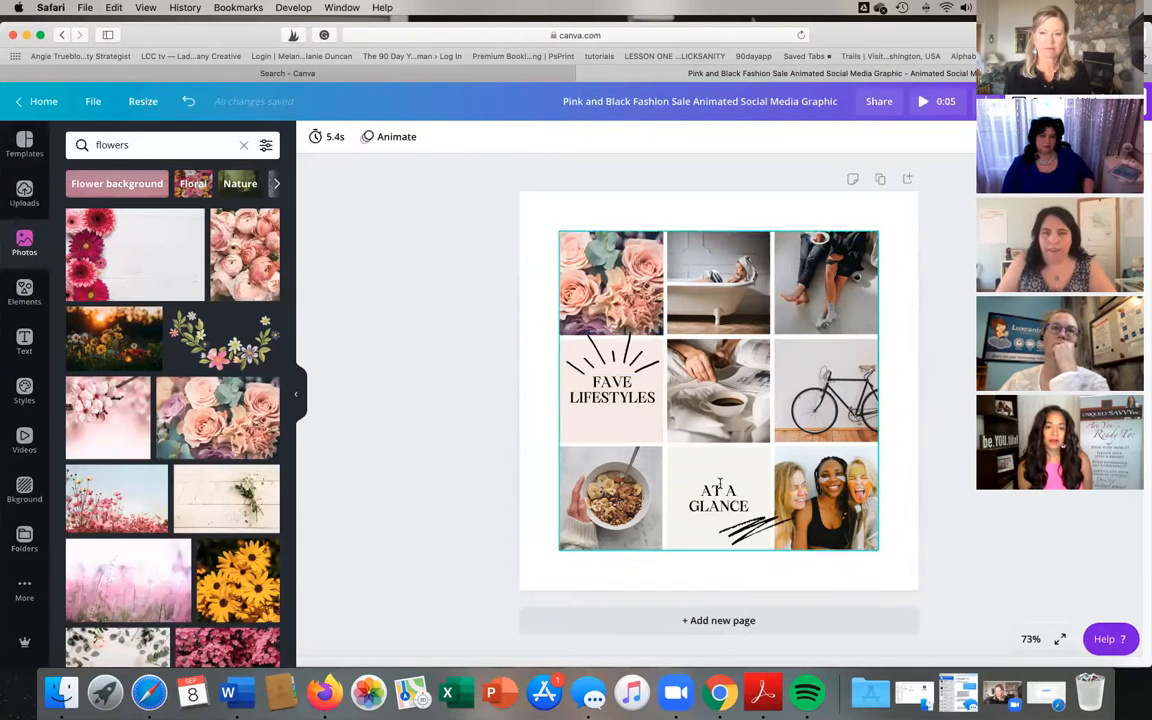
triple_click(718, 488)
left_click(692, 492)
key("super+a")
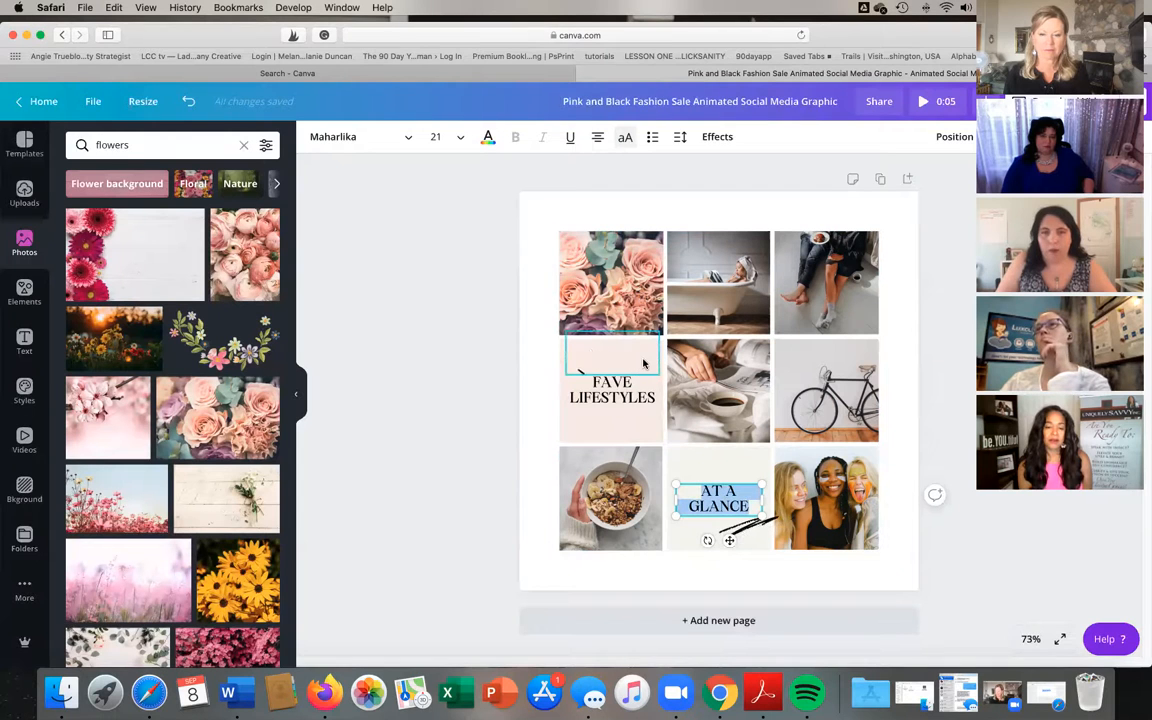
left_click(644, 364)
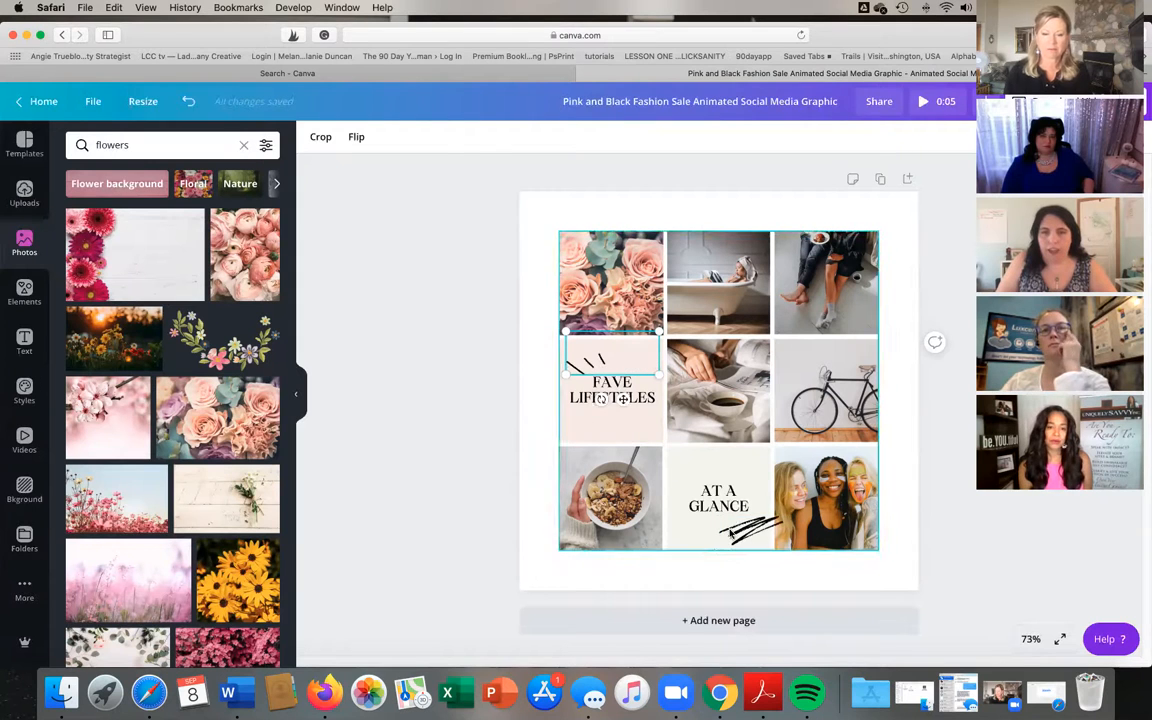
left_click(544, 436)
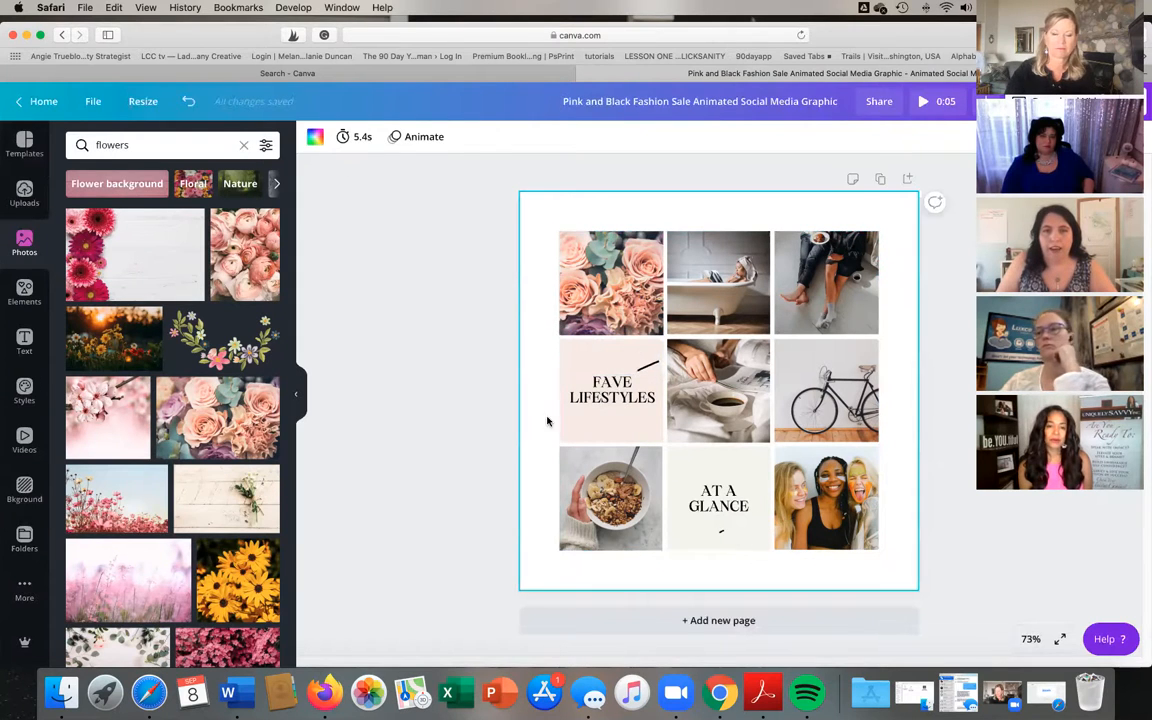
Step: Set the page's animation timing to 12.0 seconds
left_click(365, 137)
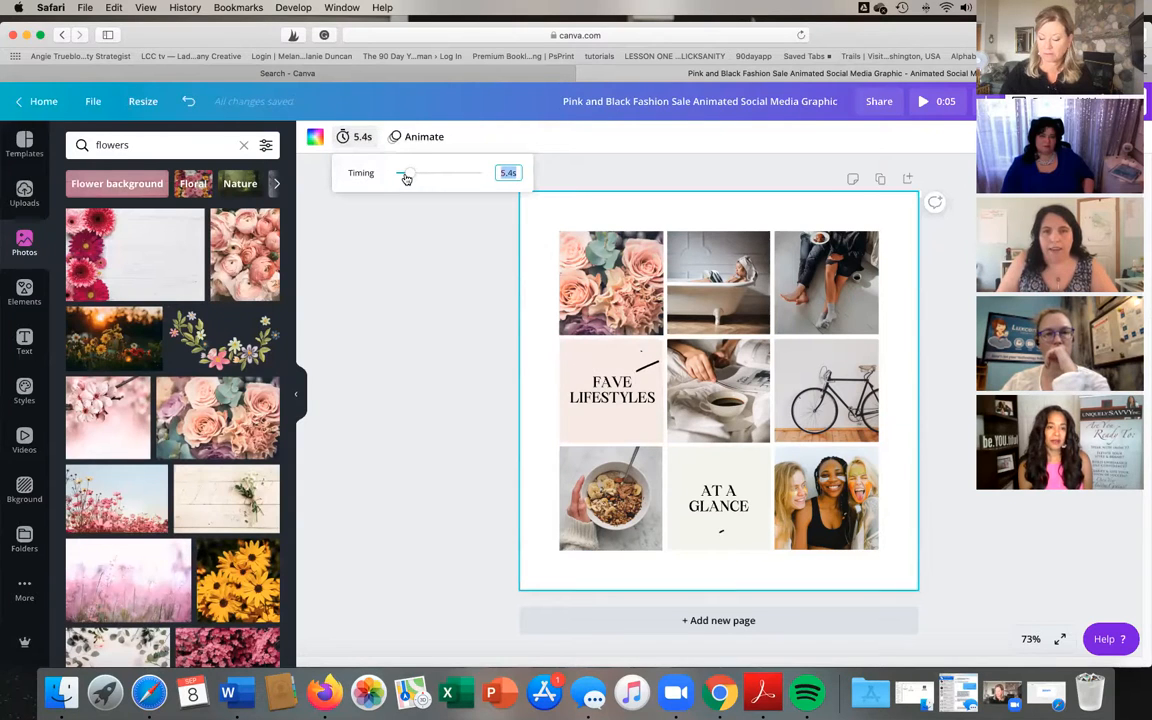
left_click_drag(415, 178, 431, 180)
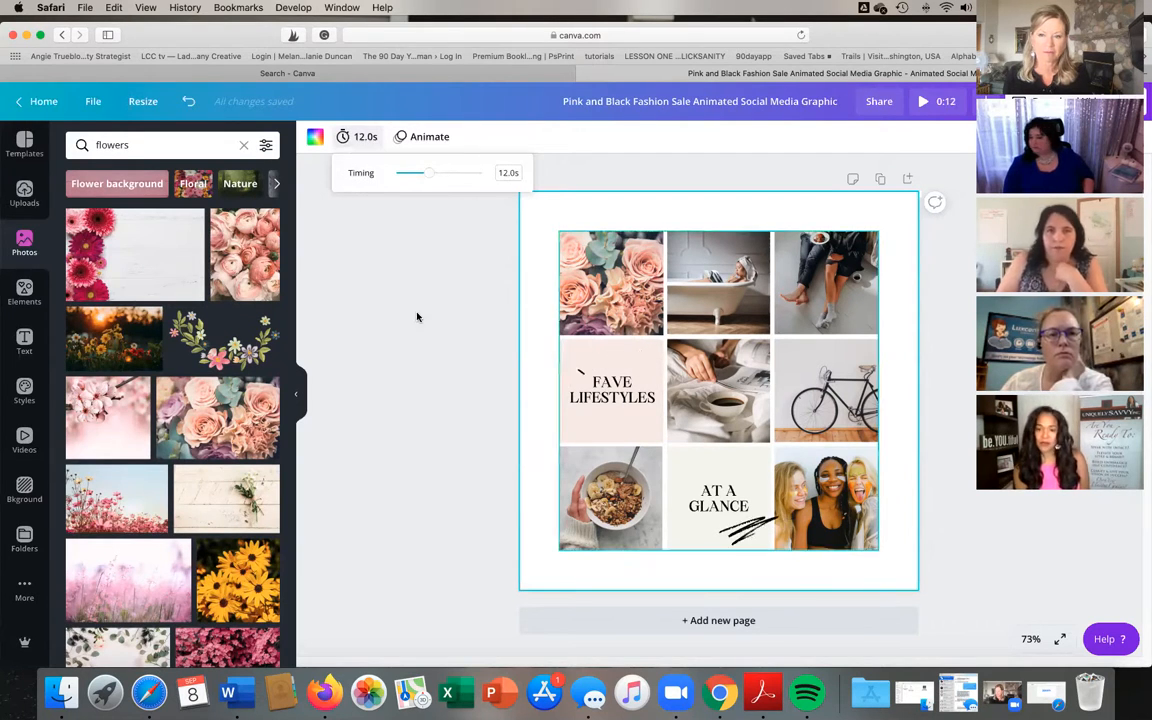
left_click(380, 360)
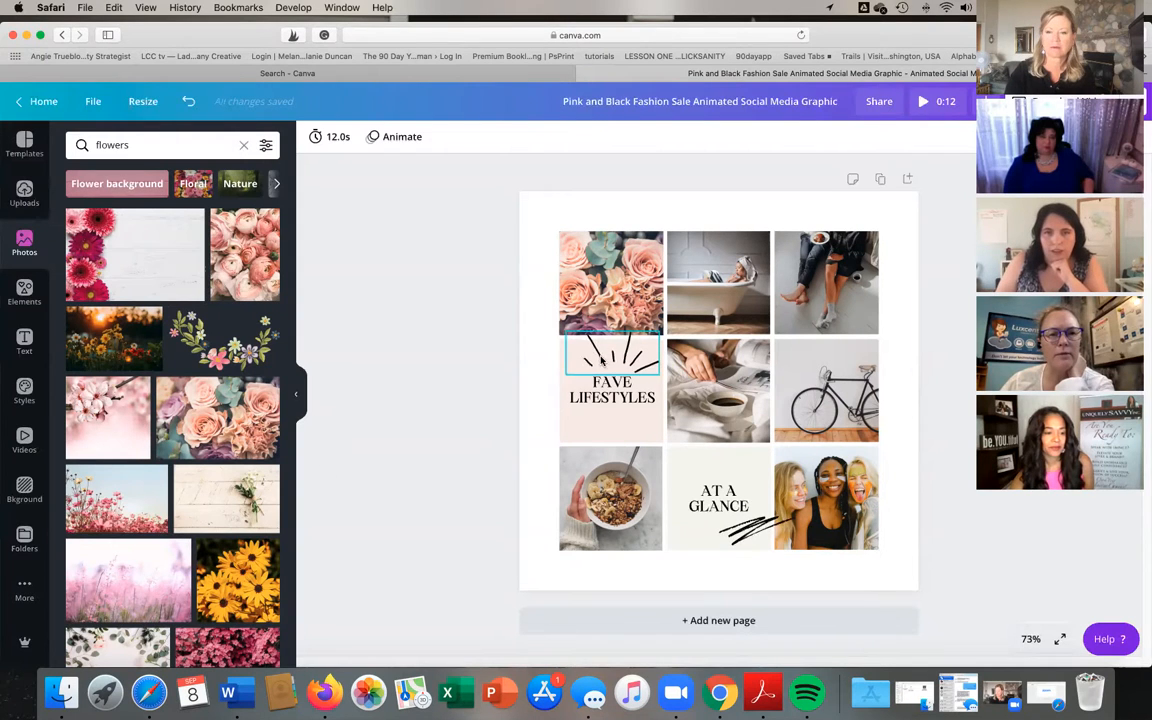
Step: Examine the "FAVE LIFESTYLES" tile's color options and its hex code in the custom color picker without changing it
left_click(600, 363)
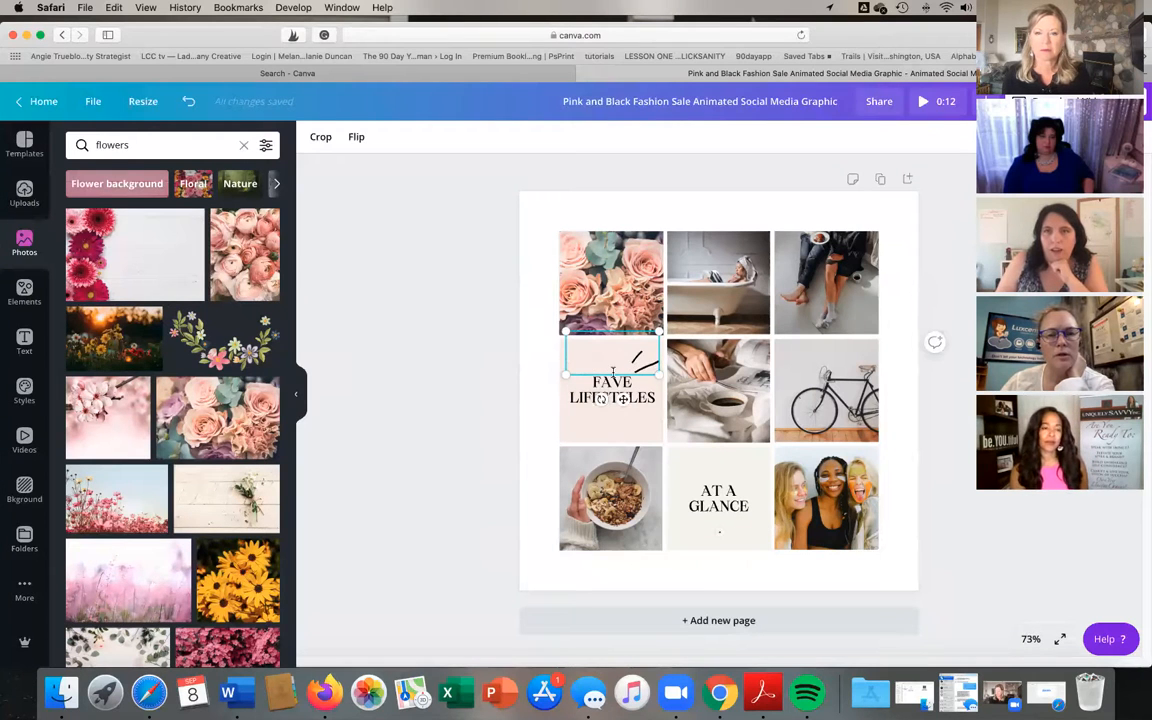
left_click(611, 420)
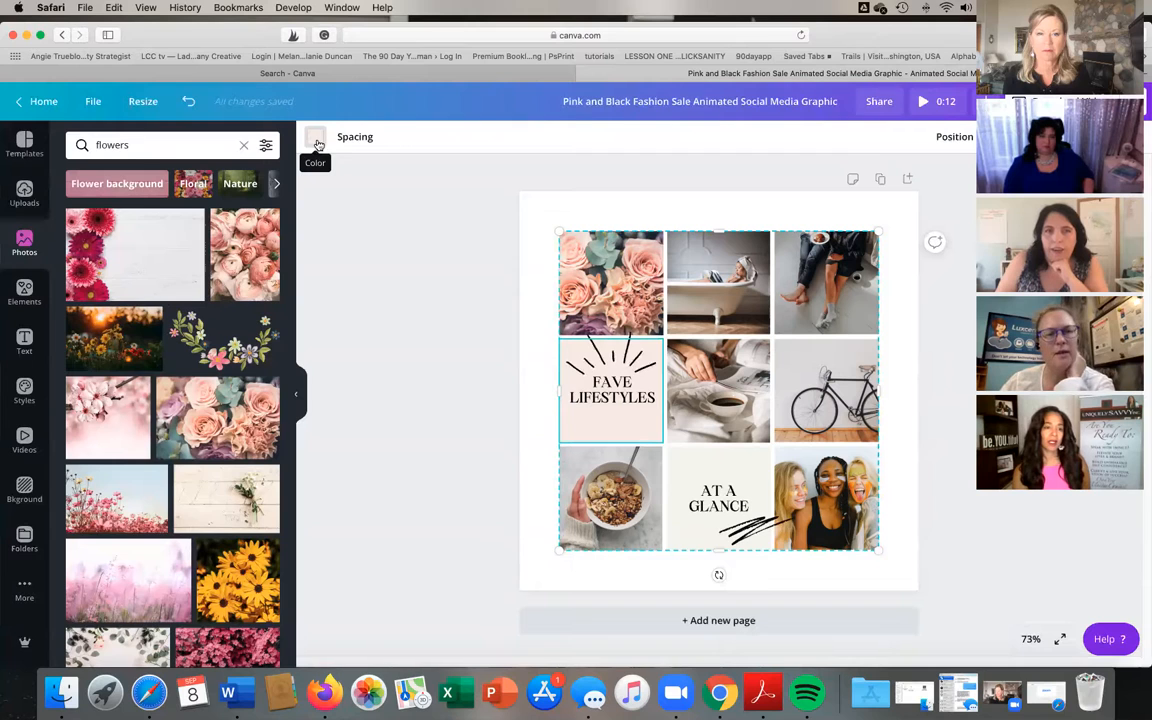
left_click(600, 360)
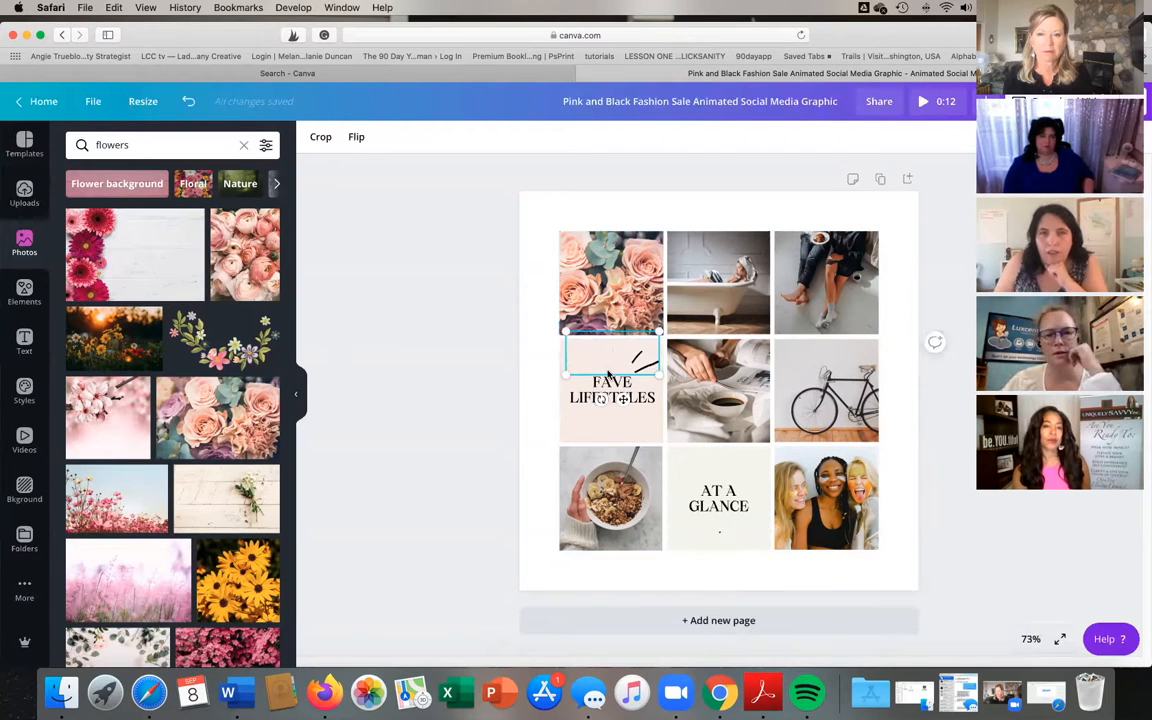
left_click(615, 428)
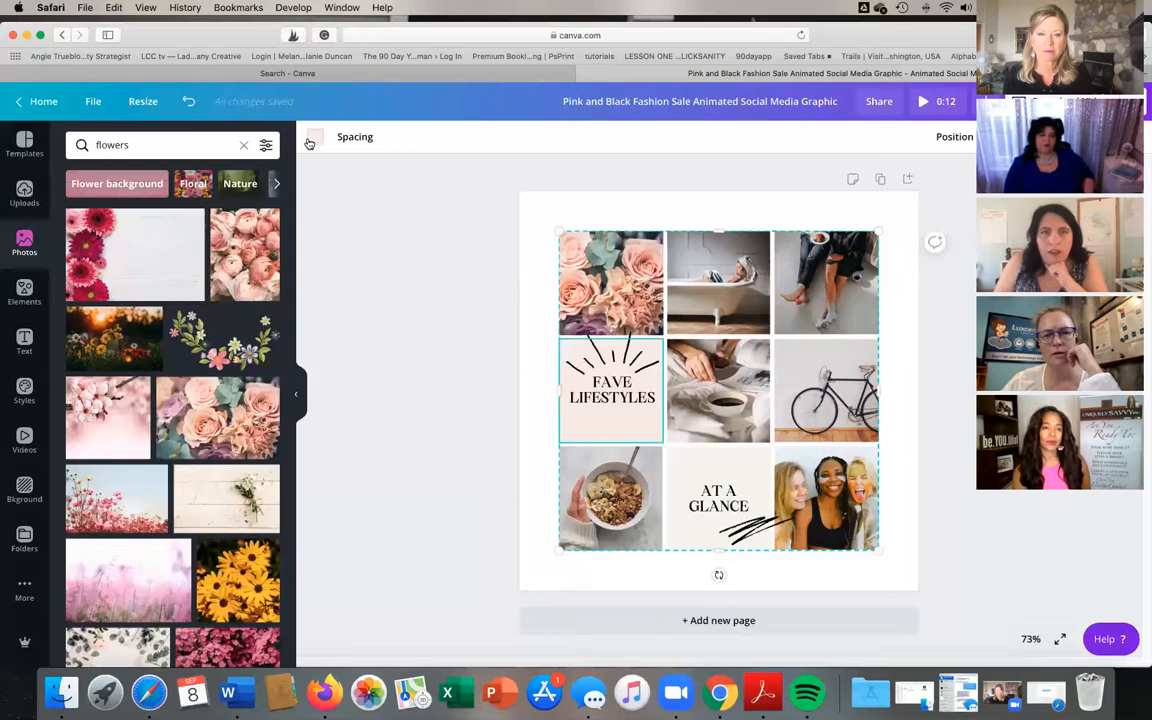
left_click(313, 137)
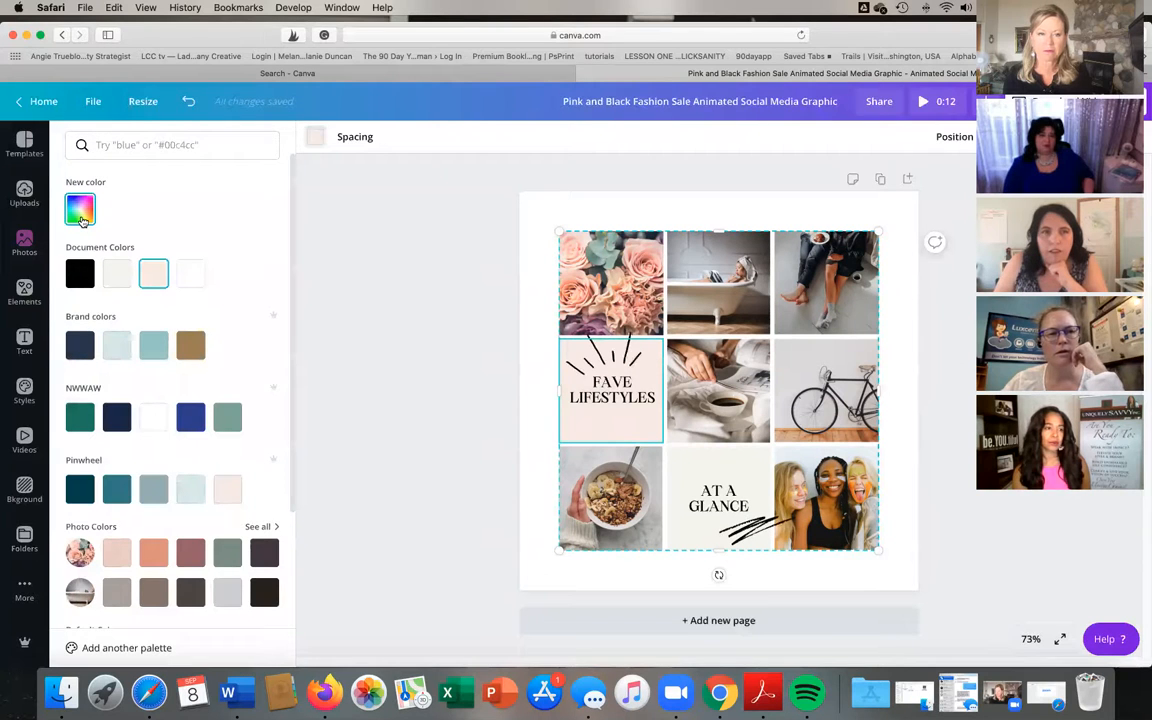
left_click(80, 214)
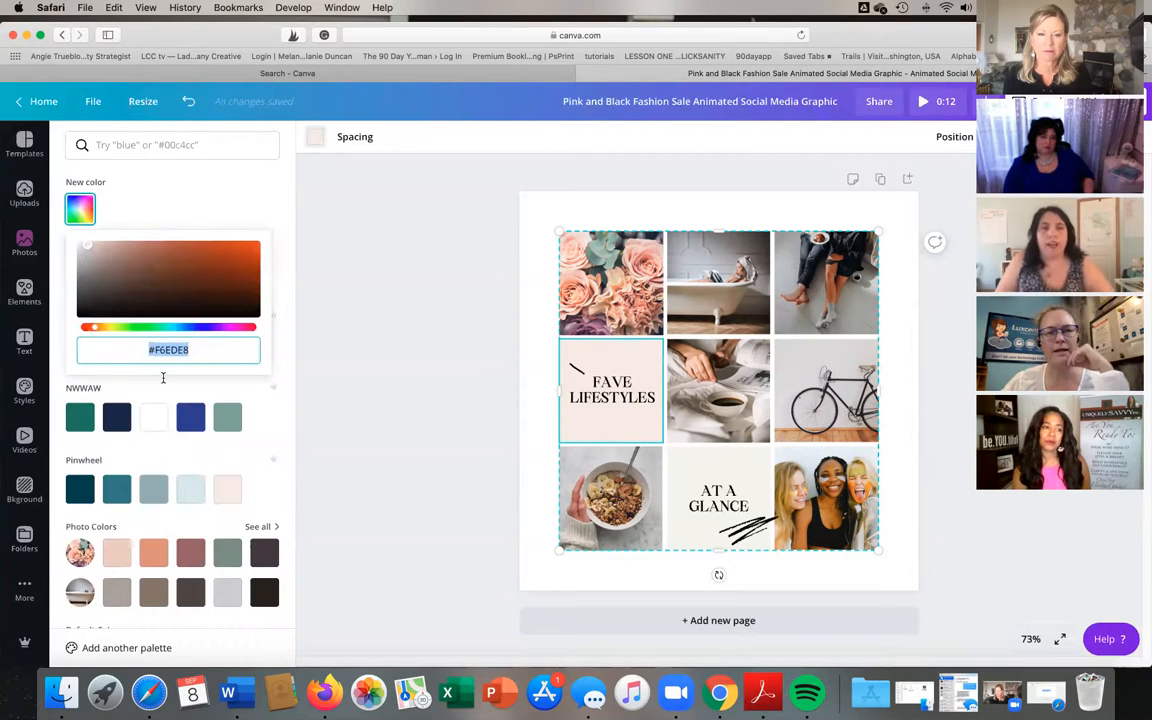
left_click(385, 357)
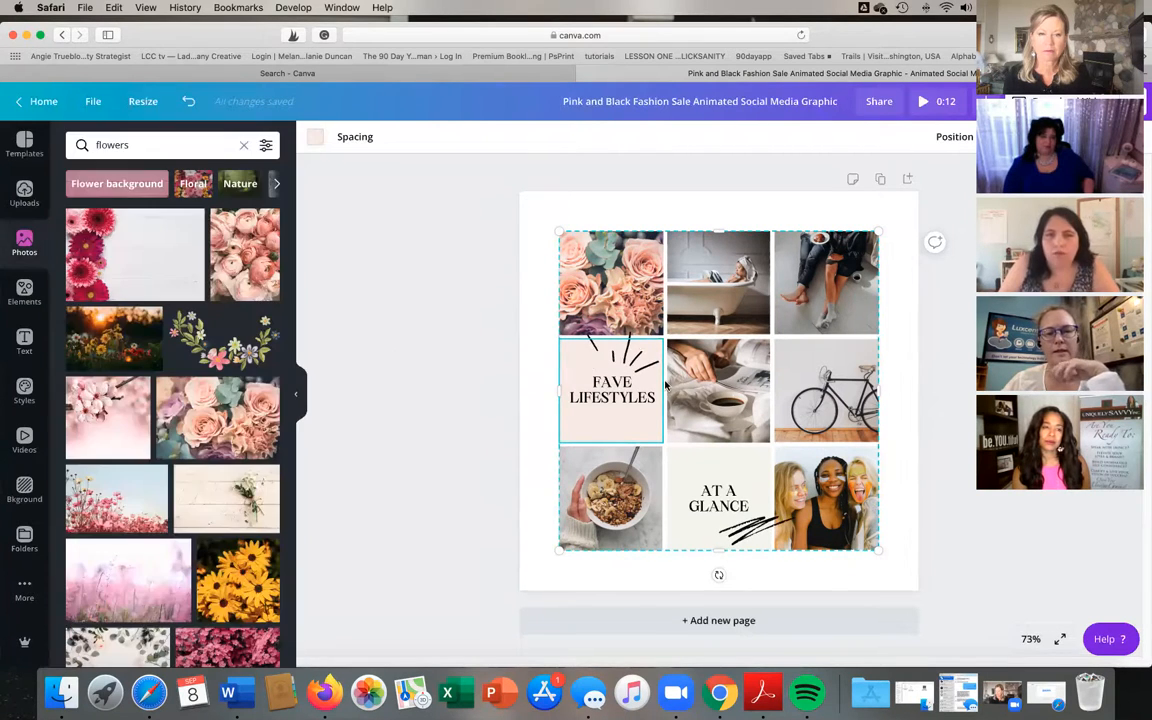
left_click(712, 512)
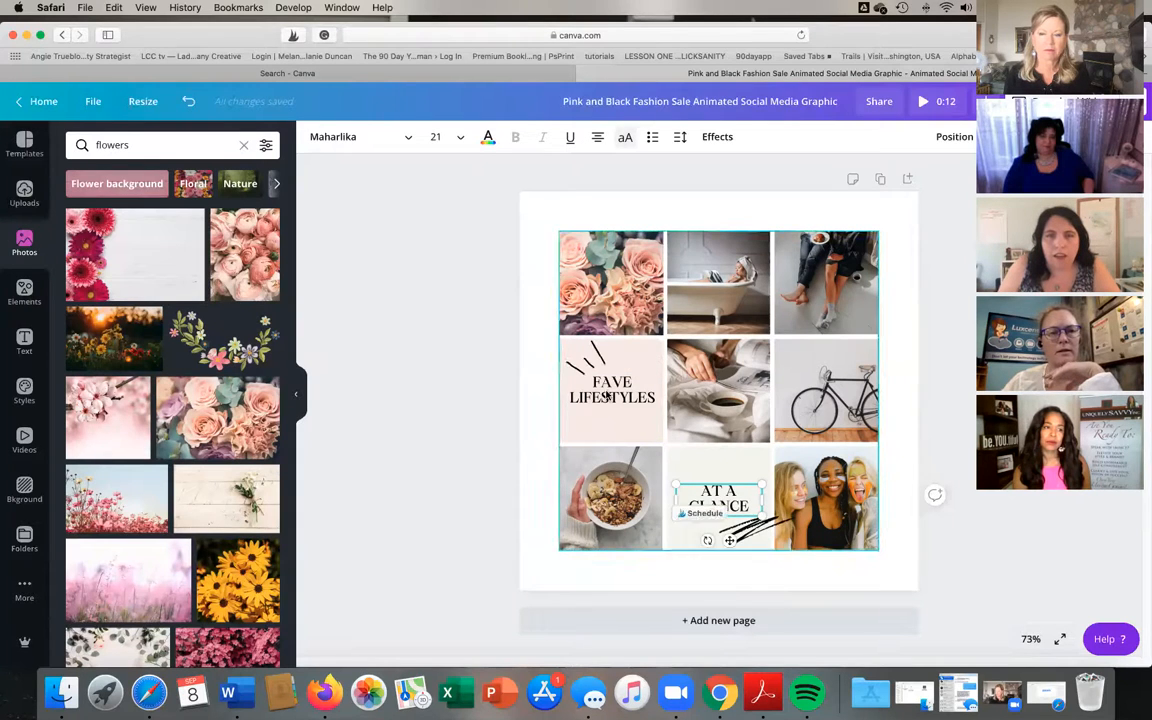
Step: Try the dark teal #034b59 from the Pinwheel palette as the page background, and set it back to white
left_click(537, 424)
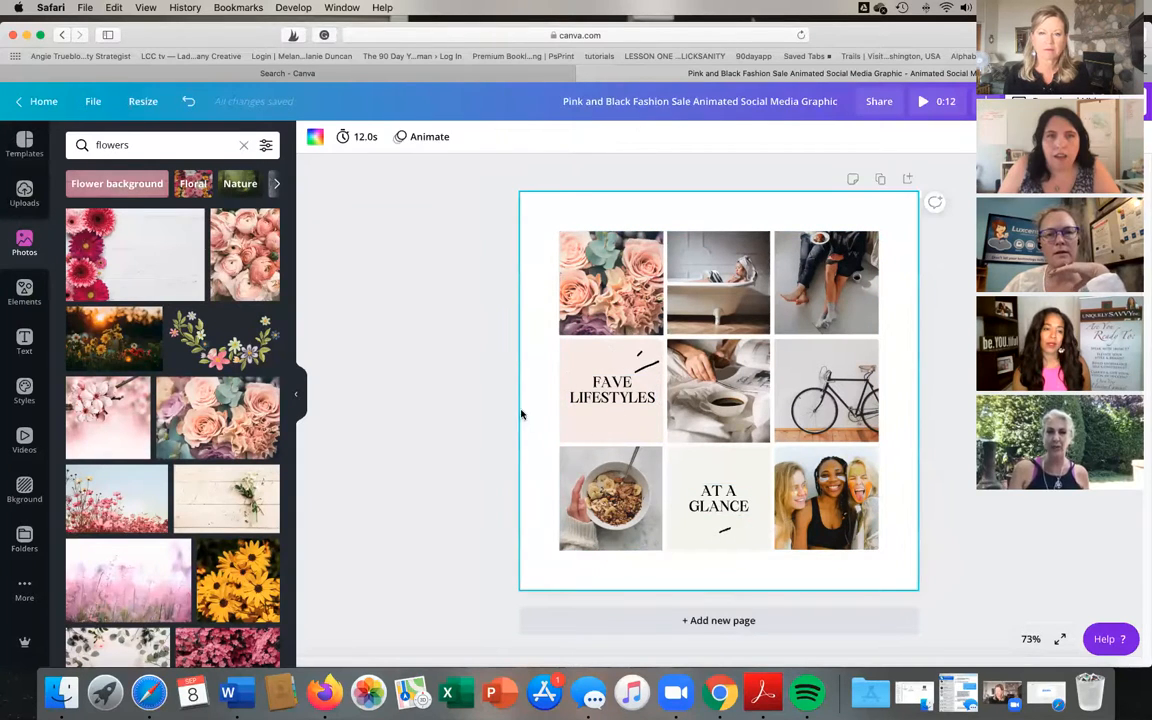
left_click(316, 141)
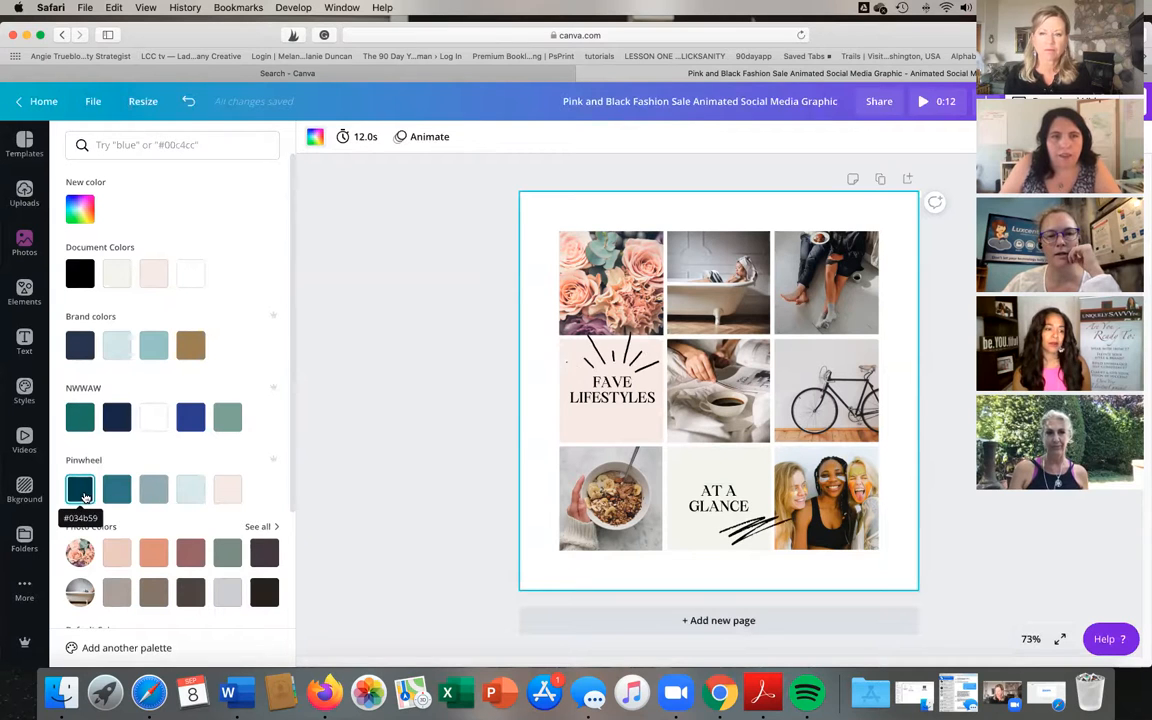
left_click(82, 490)
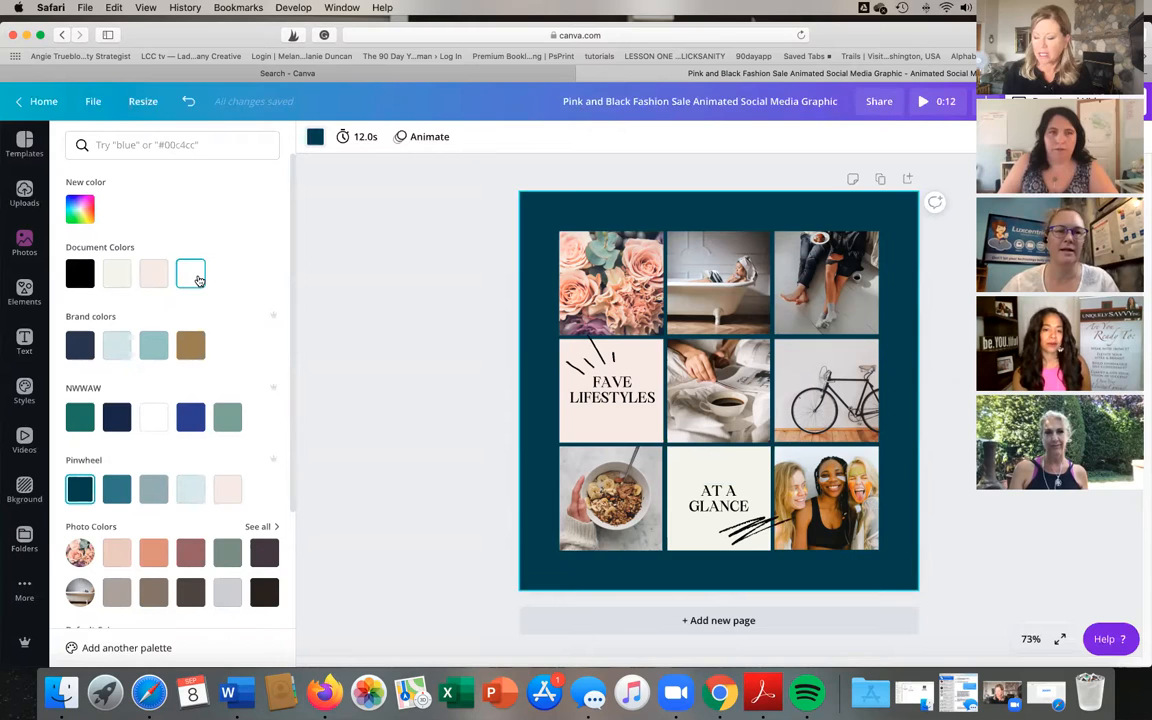
left_click(195, 277)
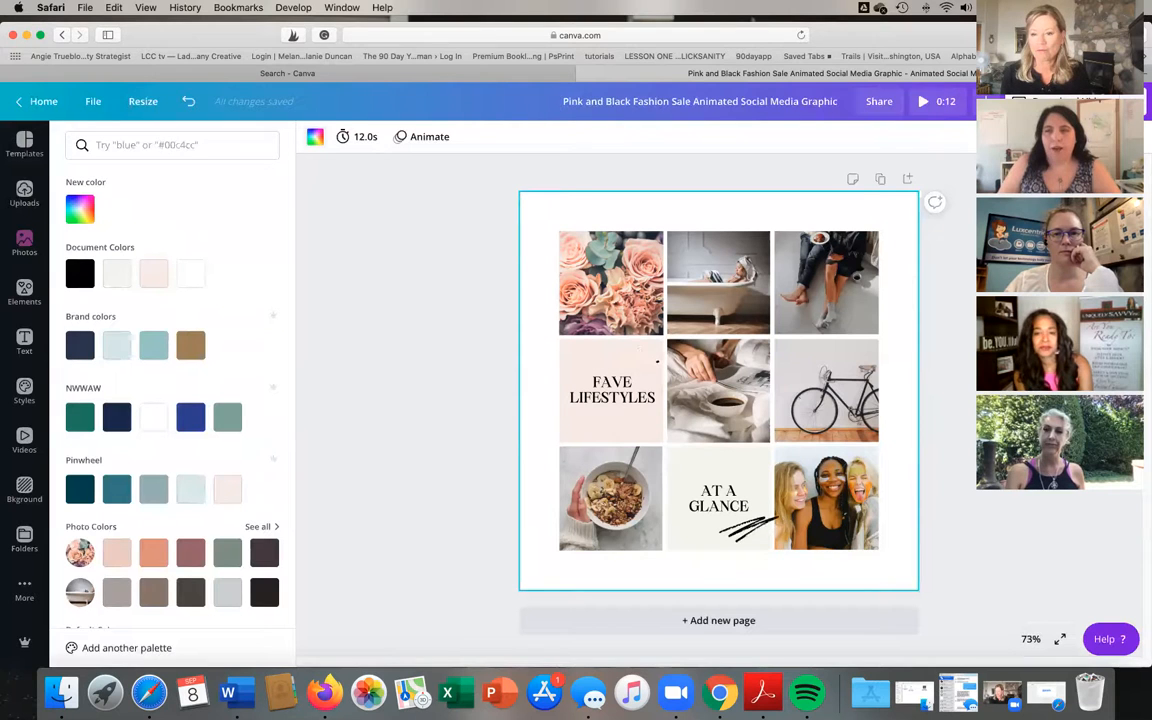
Step: Open the design's additional download and sharing options and move the browser window slightly to view them
left_click(1128, 101)
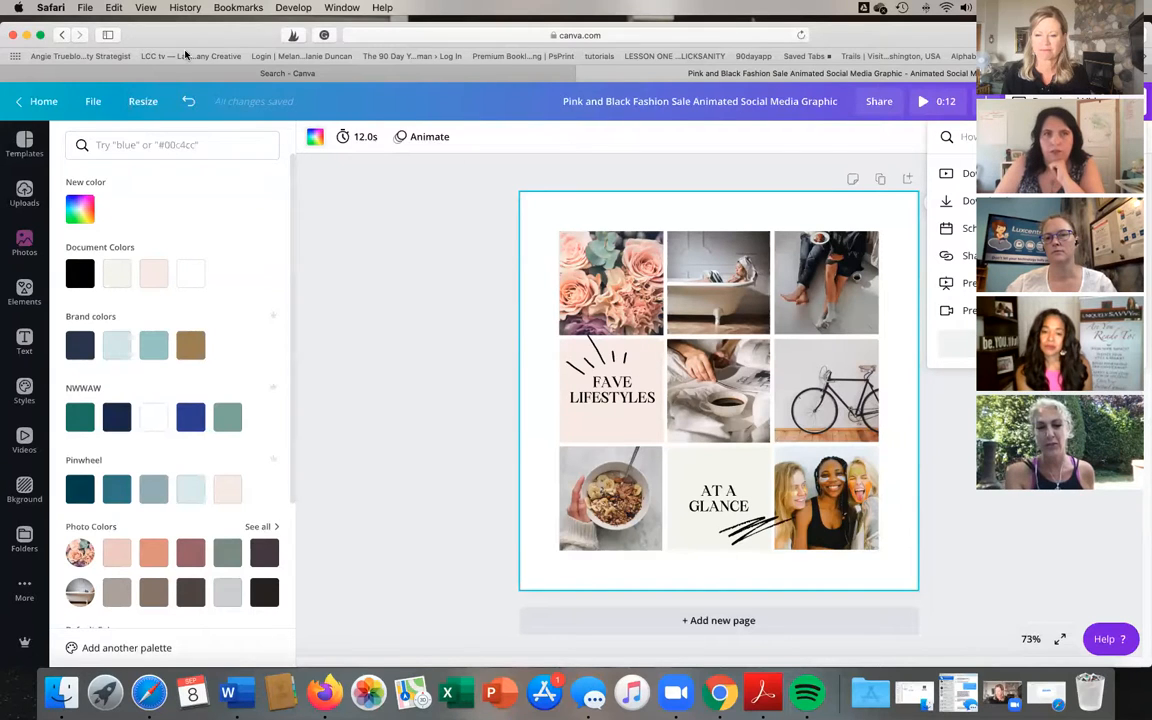
left_click_drag(183, 41, 224, 10)
left_click(1004, 700)
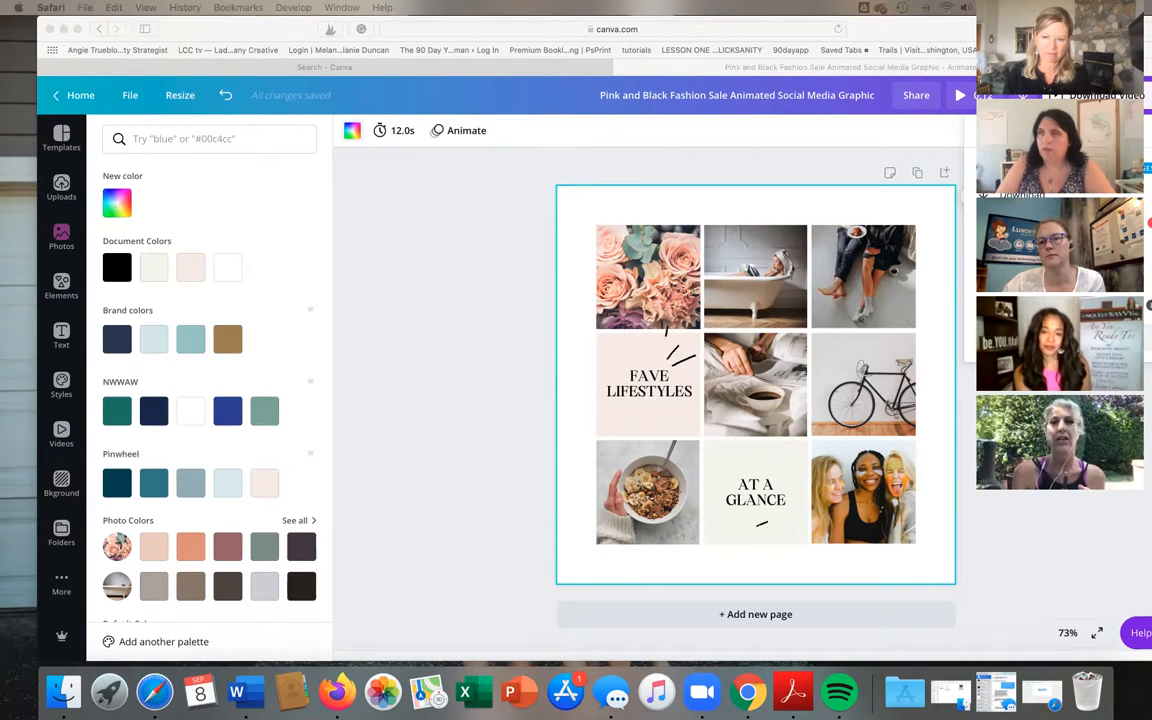
left_click(640, 99)
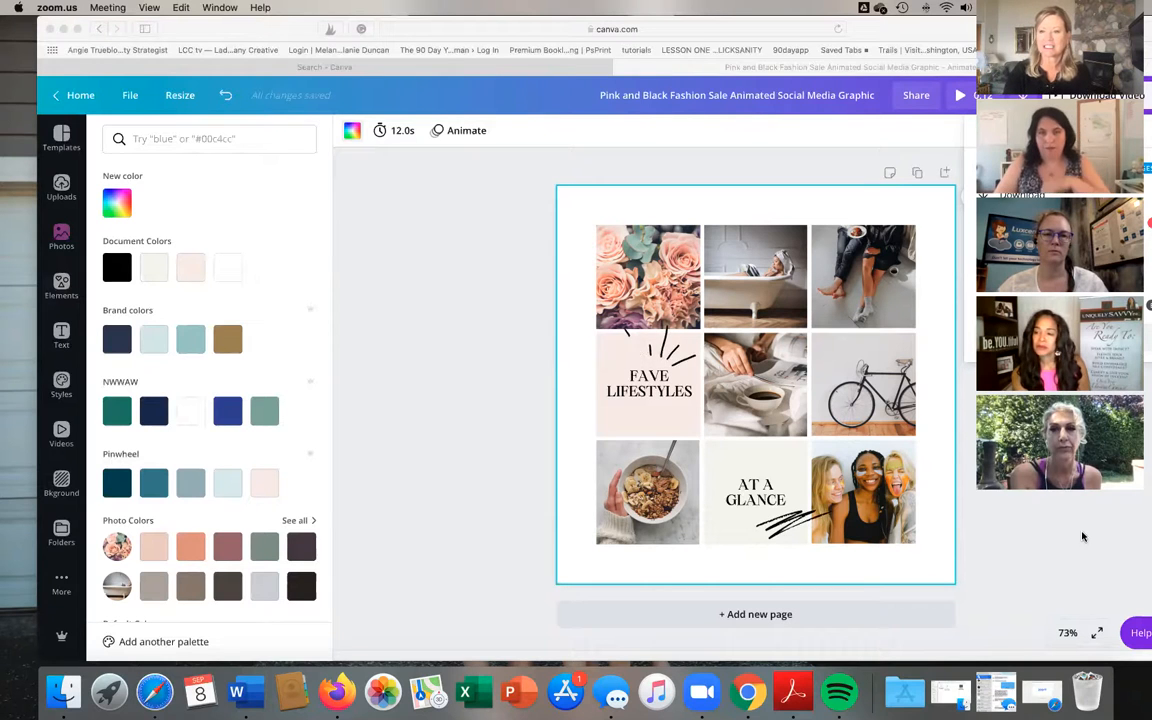
left_click(648, 51)
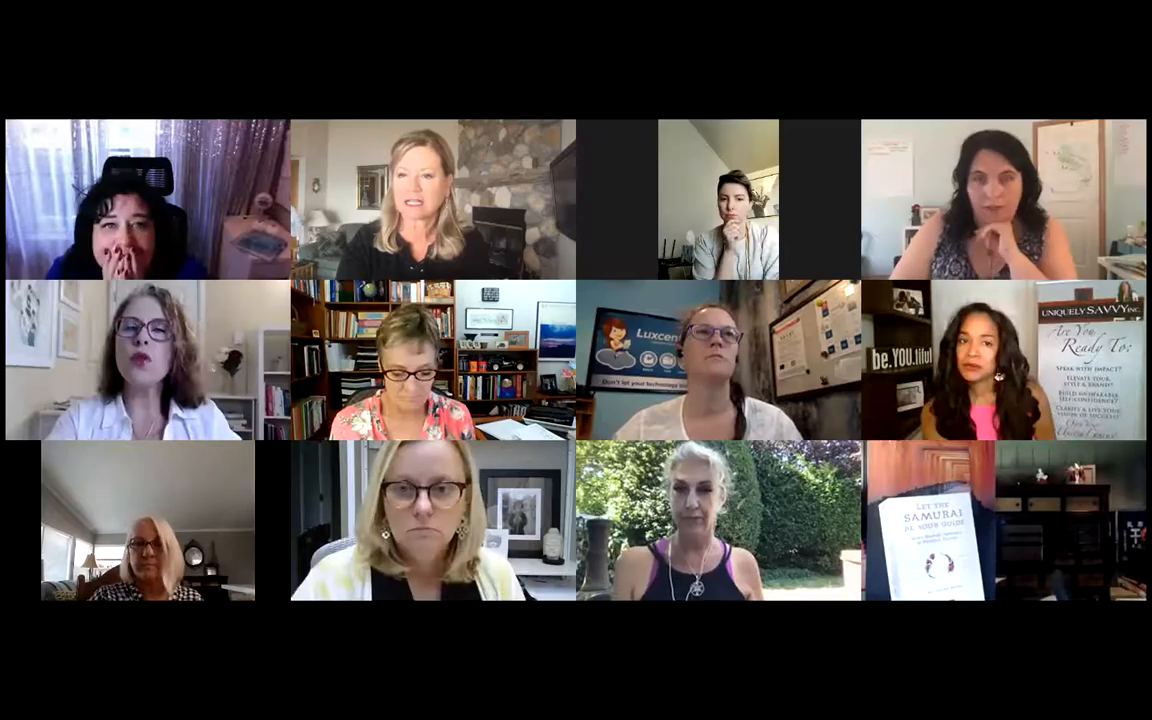